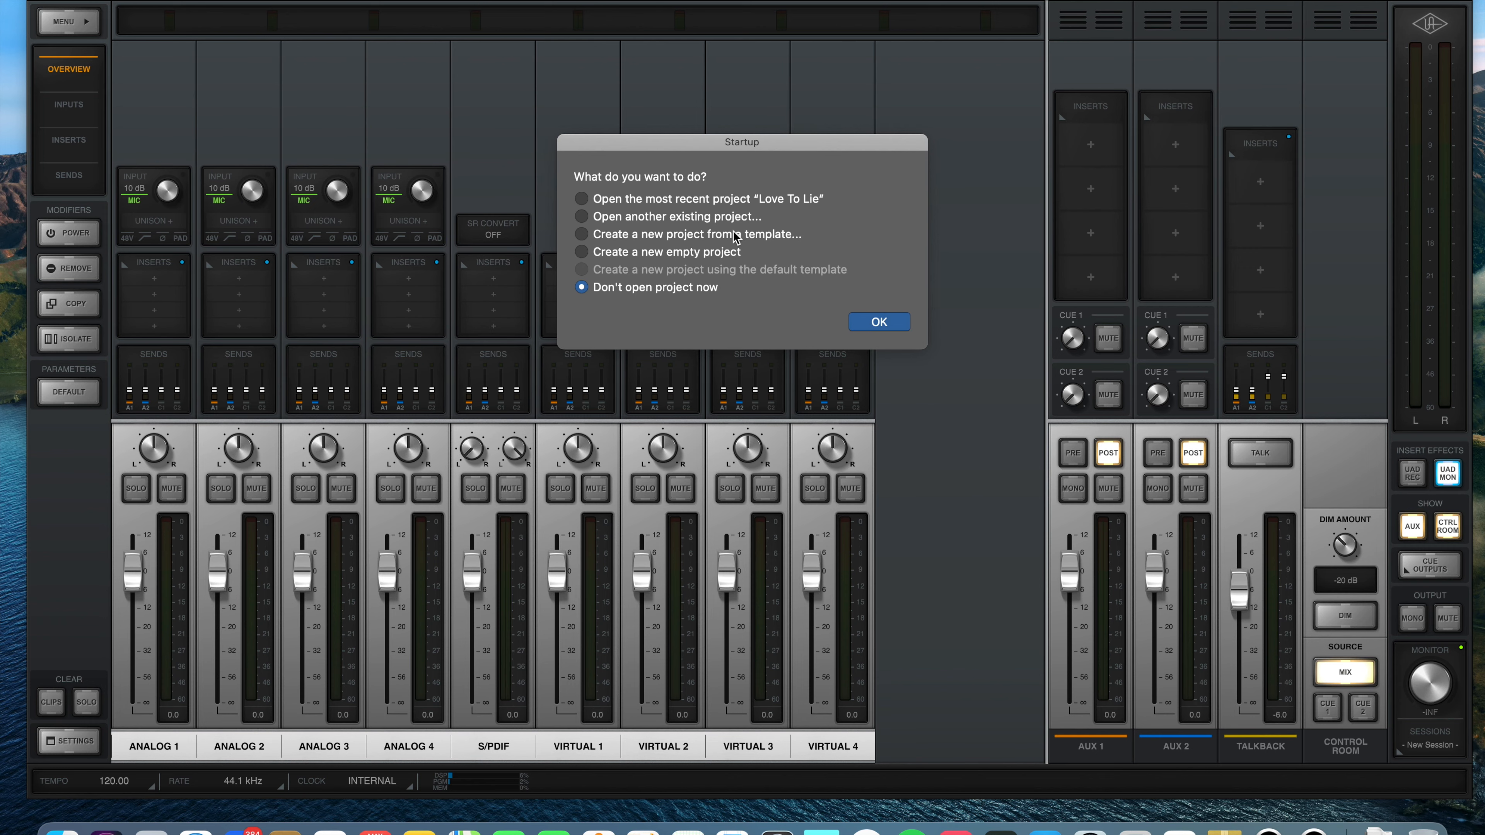
Create a new empty project containing one audio track with no input, routed to Output 1 + 2
{"action": "left_click", "coordinate": [690, 255]}
{"action": "left_click", "coordinate": [879, 322]}
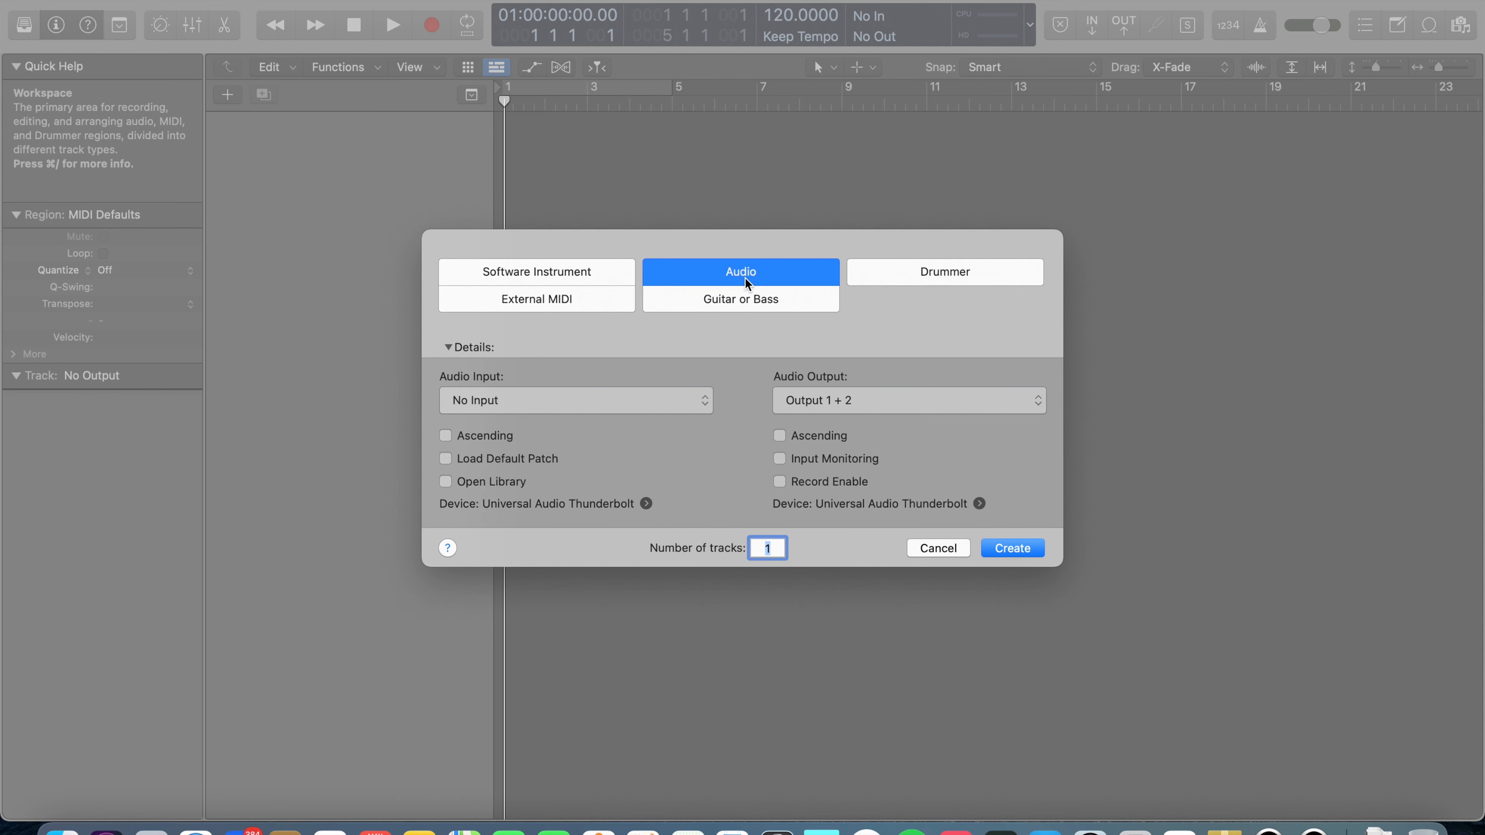
{"action": "left_click", "coordinate": [1012, 548]}
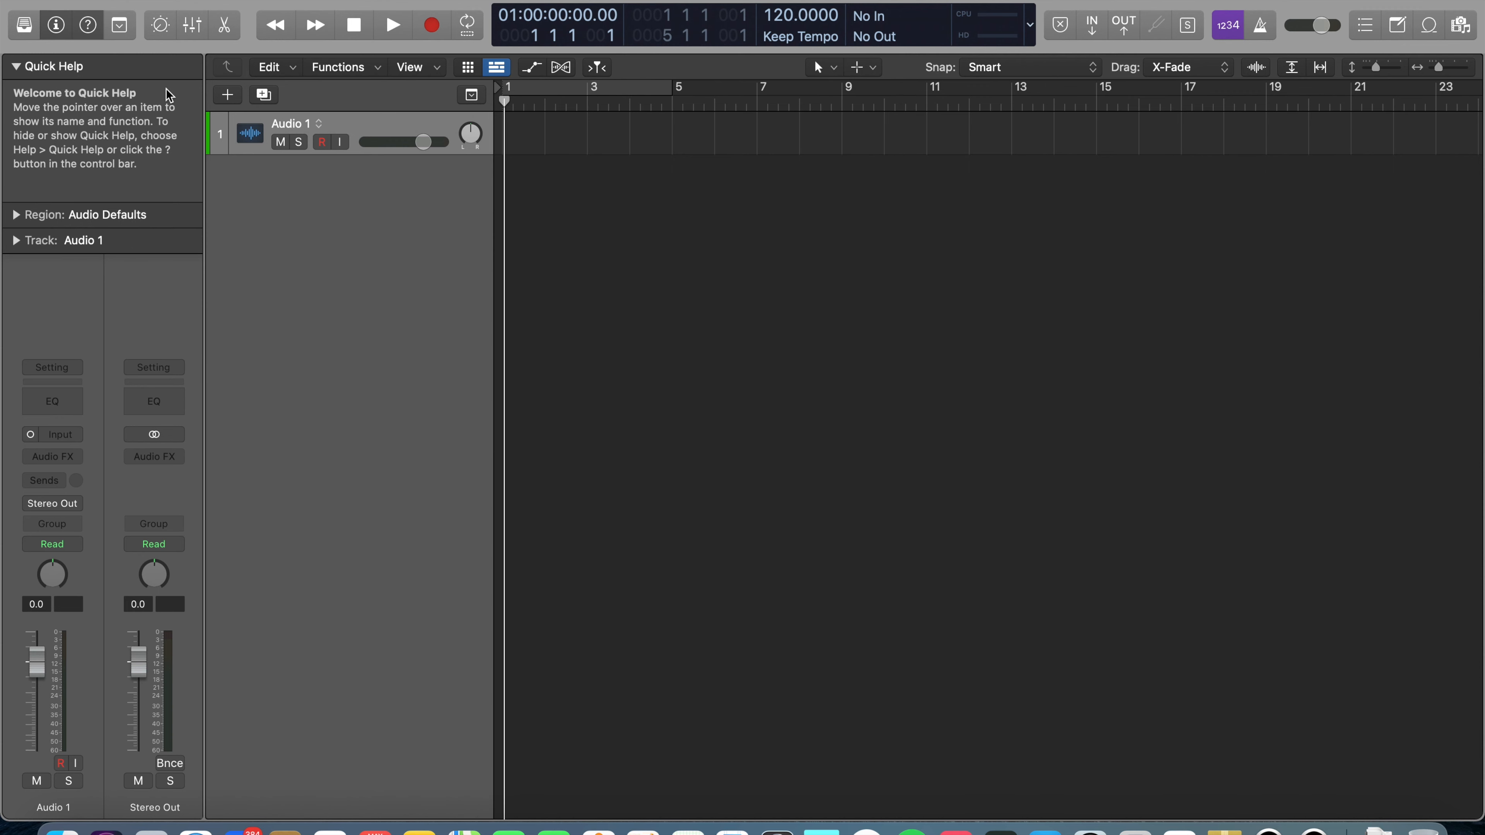
Open the preferences and enable Show Advanced Tools in the Advanced settings
{"action": "left_click", "coordinate": [64, 5]}
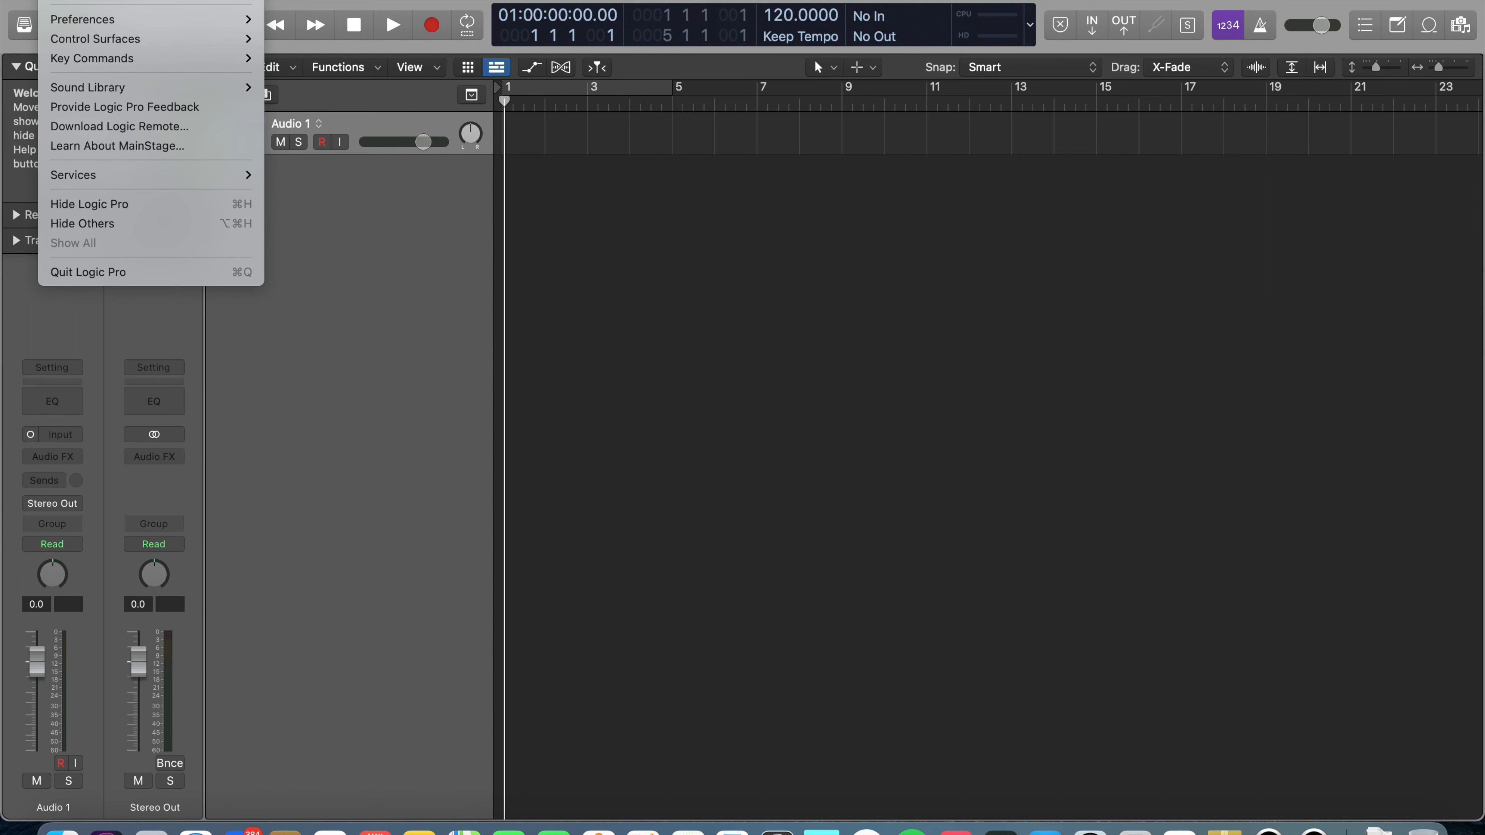
{"action": "mouse_move", "coordinate": [126, 5]}
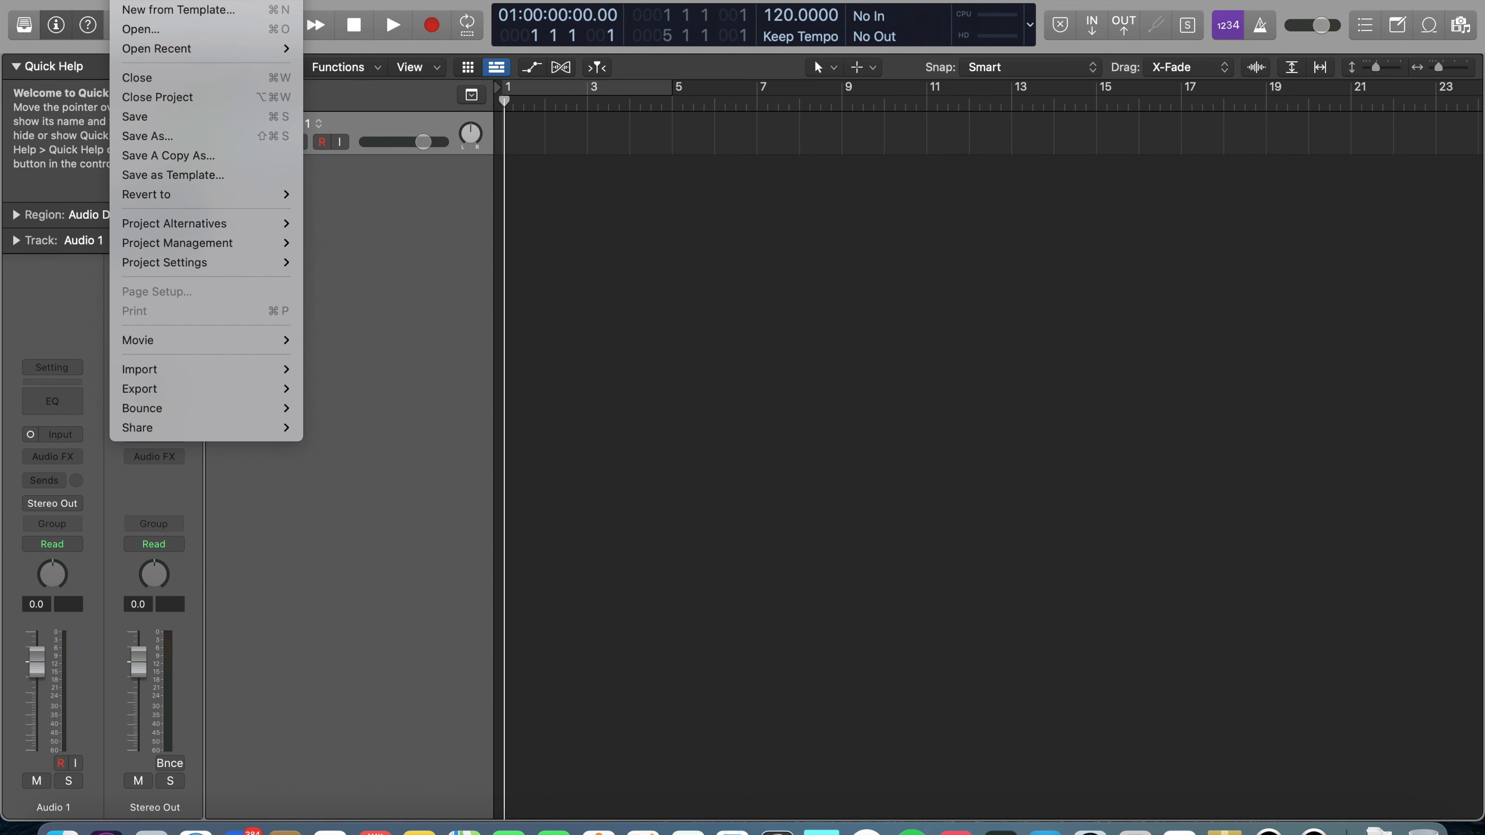
{"action": "mouse_move", "coordinate": [64, 4]}
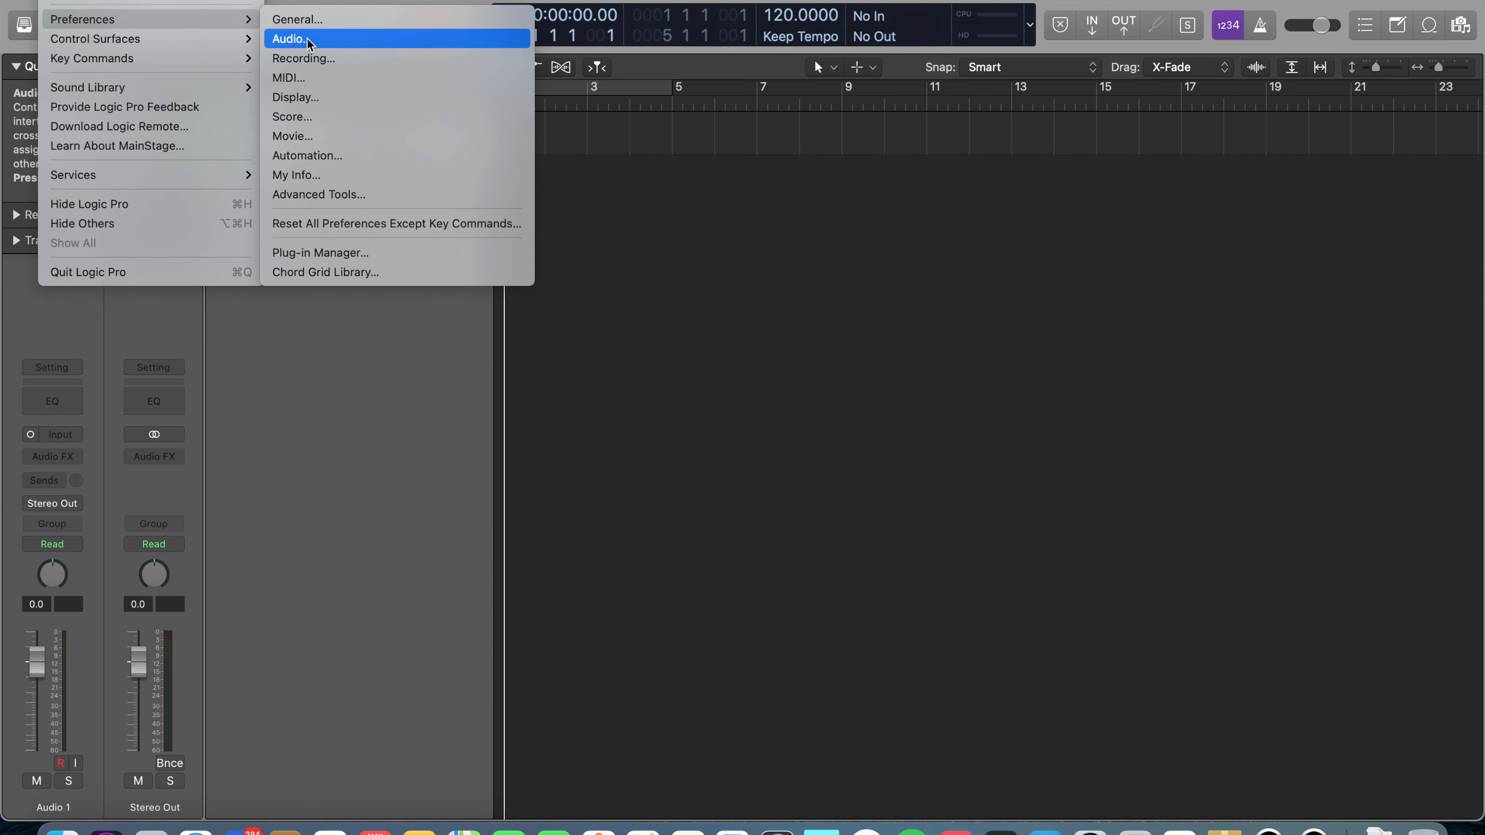
{"action": "left_click", "coordinate": [292, 38]}
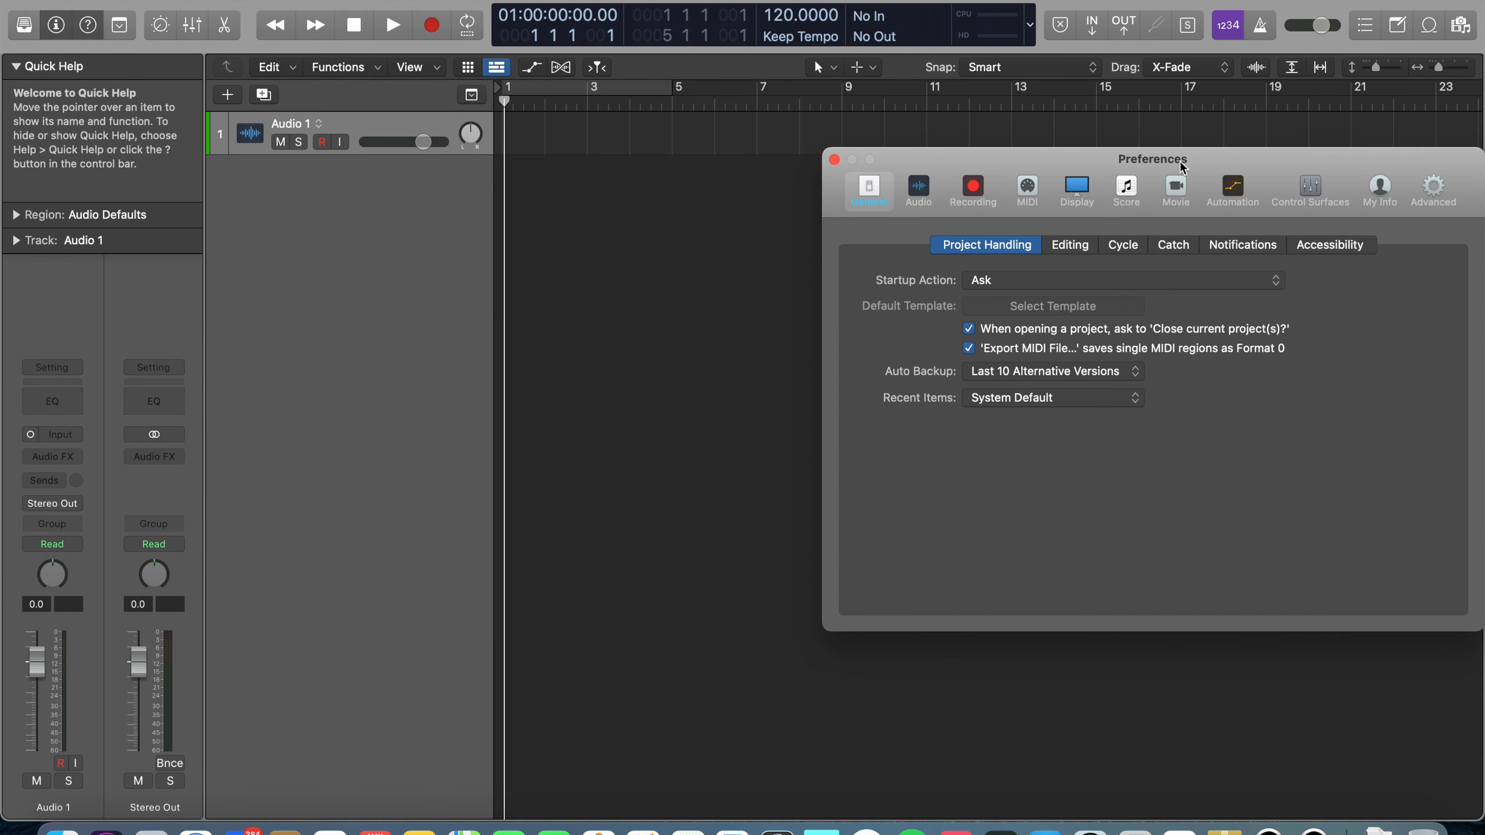
{"action": "left_click_drag", "start_coordinate": [1183, 169], "coordinate": [824, 170]}
{"action": "left_click", "coordinate": [1076, 190]}
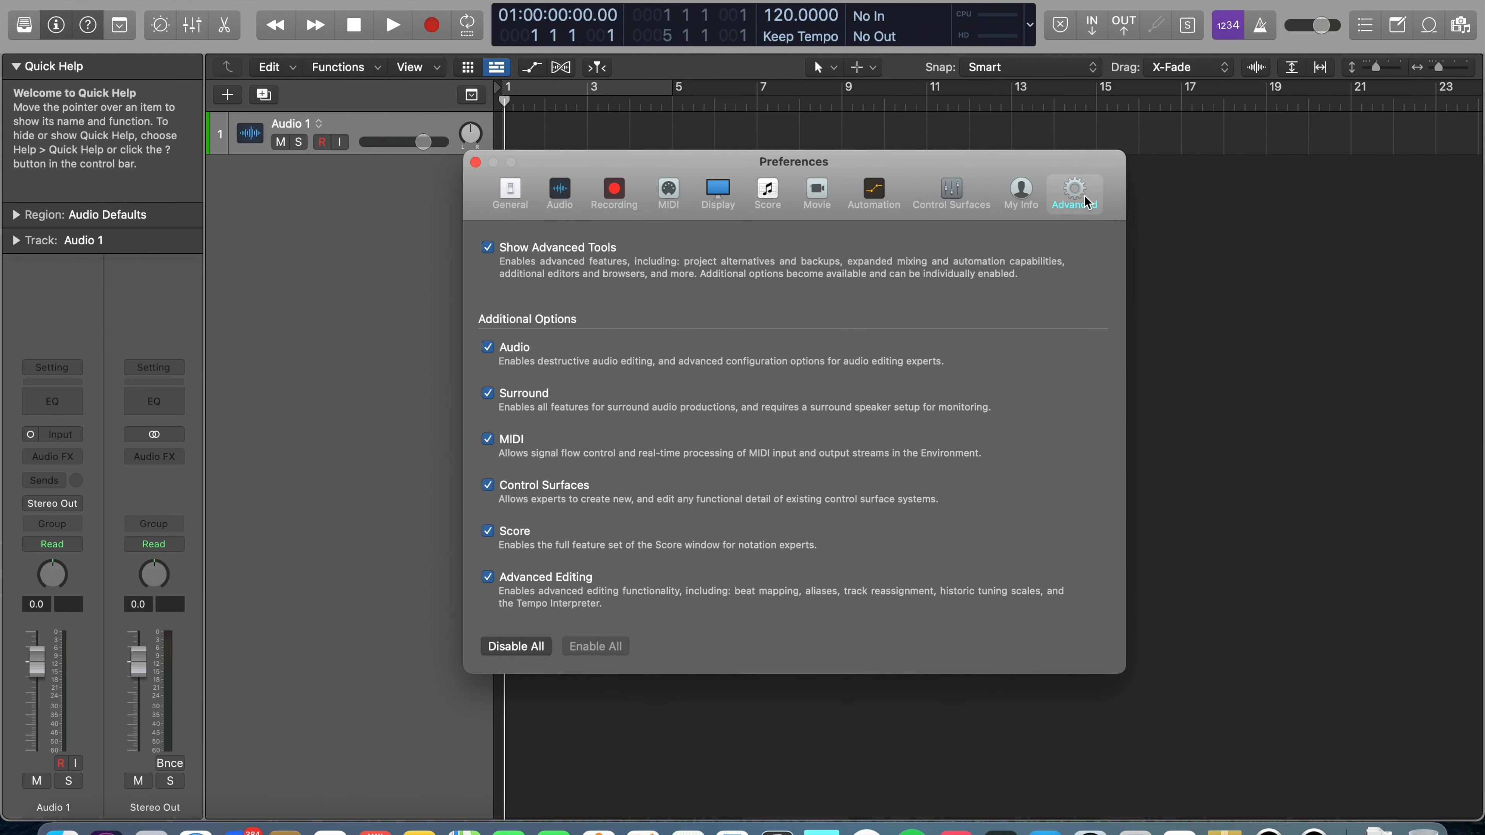
{"action": "left_click", "coordinate": [488, 247]}
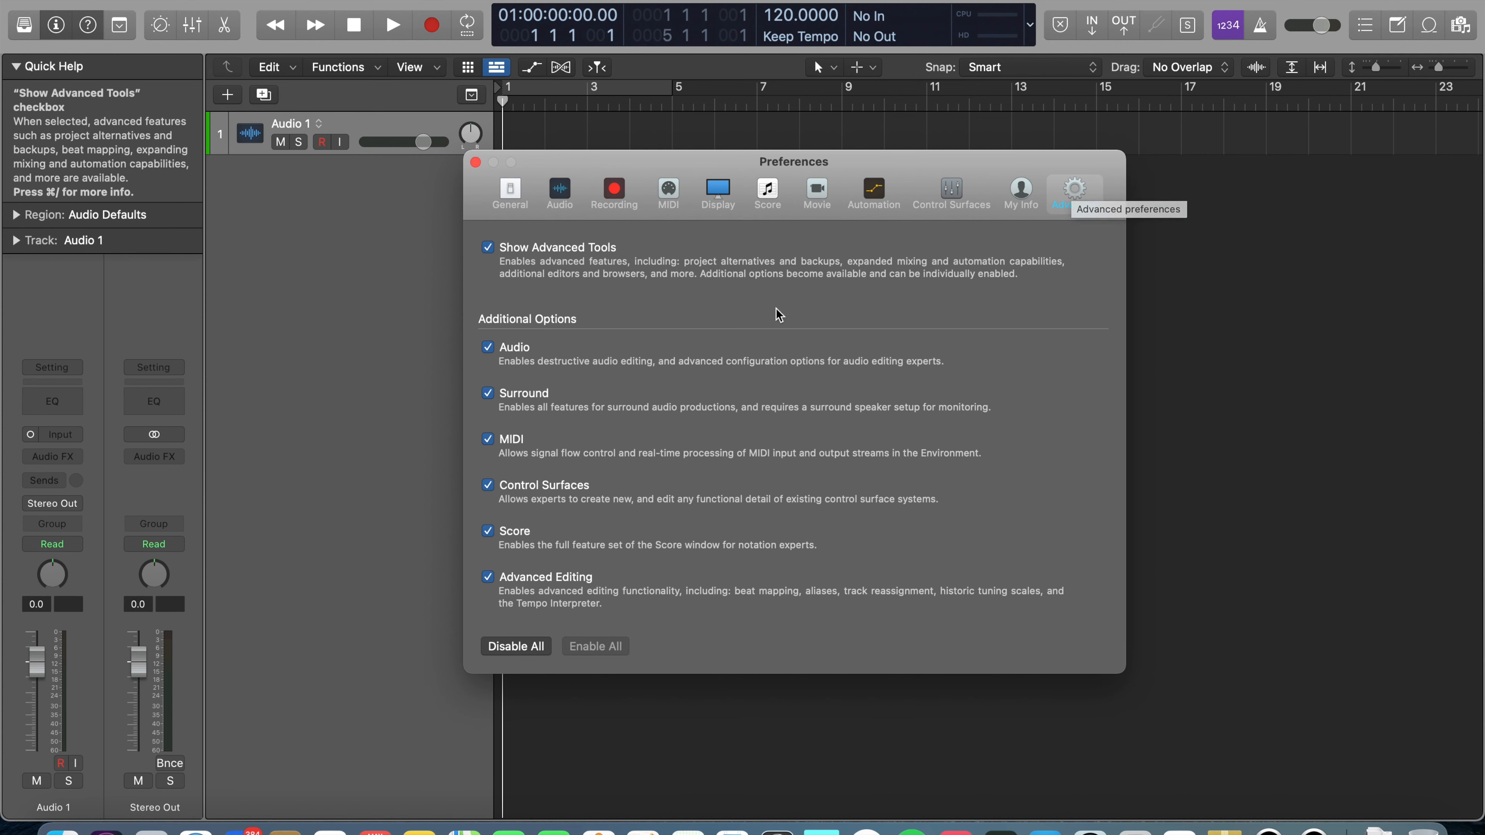
Set the audio output and input devices to Universal Audio Thunderbolt in the audio preferences
{"action": "left_click", "coordinate": [553, 196]}
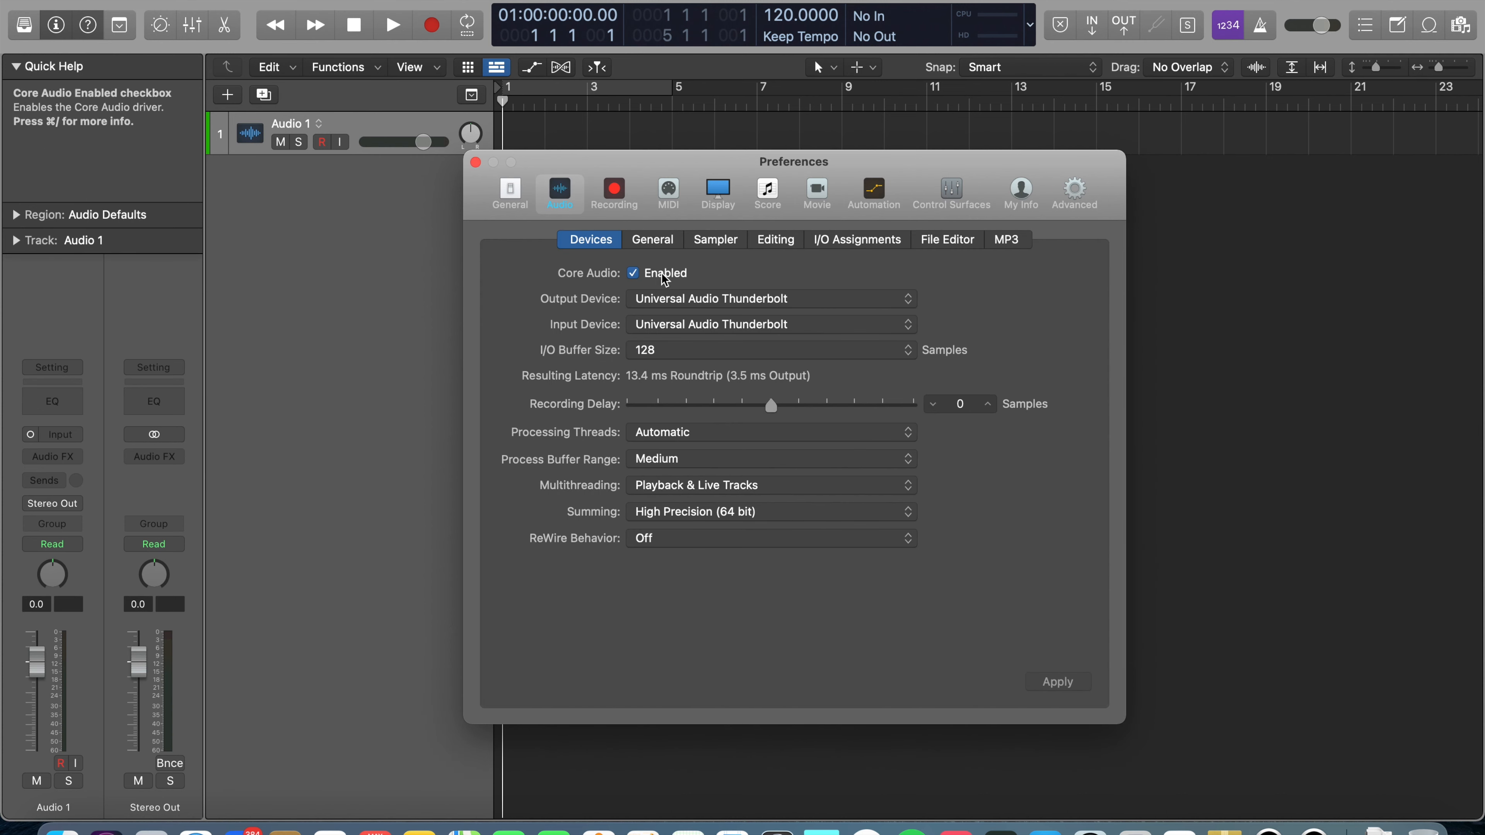
{"action": "left_click", "coordinate": [688, 303]}
{"action": "left_click", "coordinate": [694, 310]}
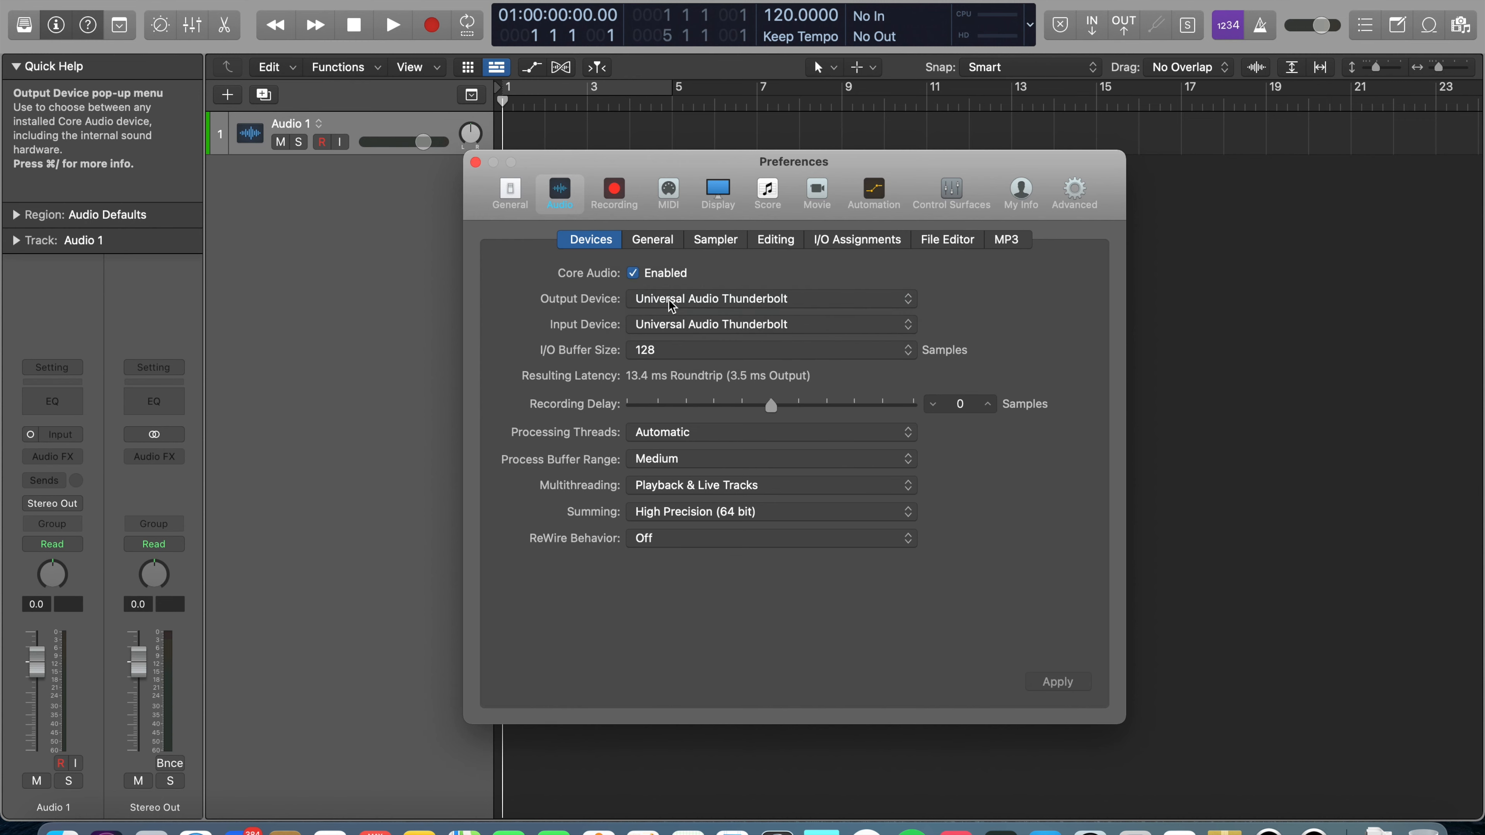
{"action": "left_click", "coordinate": [687, 323]}
{"action": "left_click", "coordinate": [701, 319]}
{"action": "left_click", "coordinate": [705, 302]}
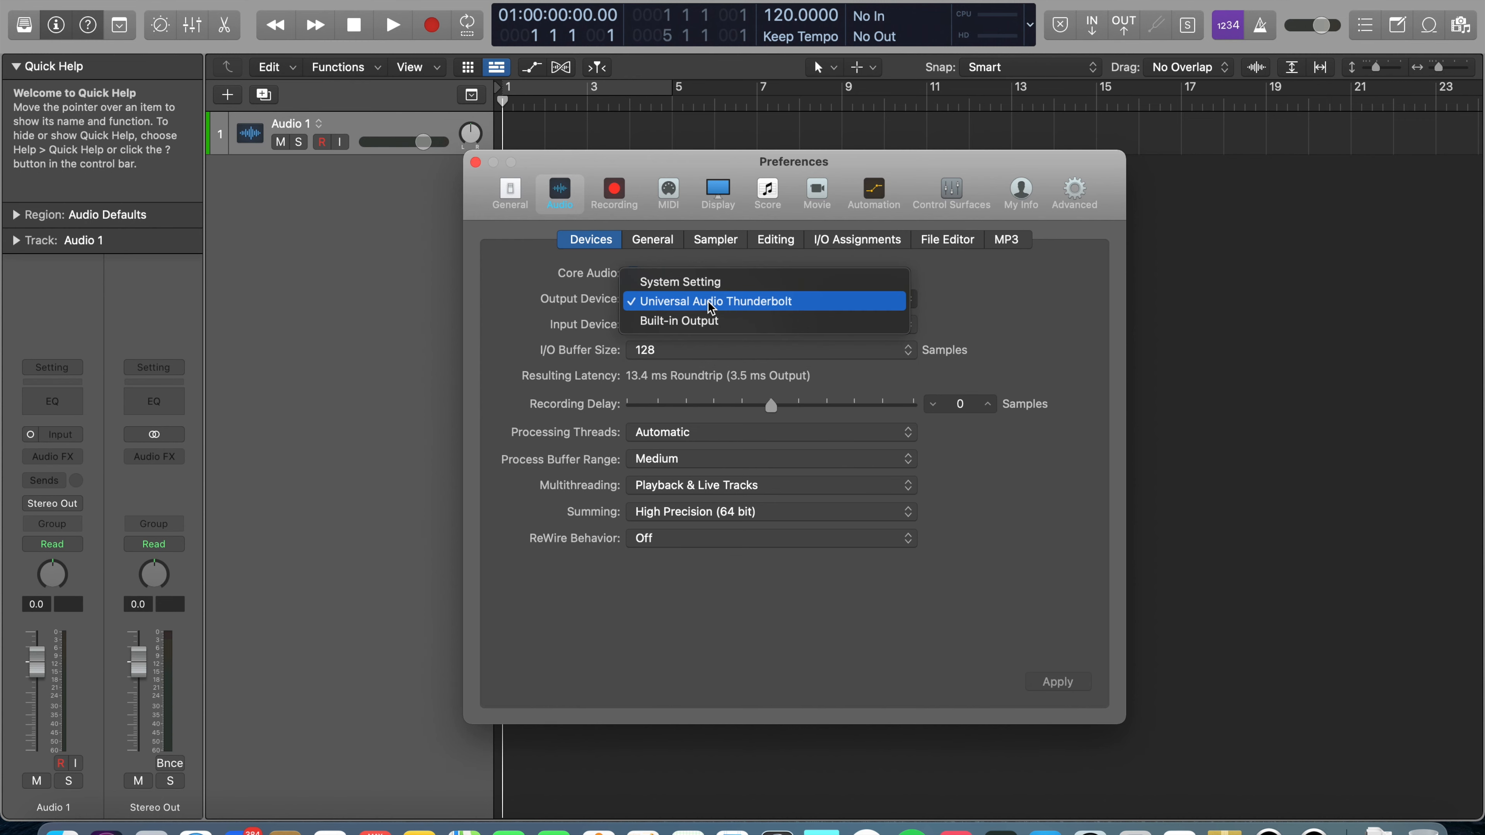
{"action": "left_click", "coordinate": [714, 308]}
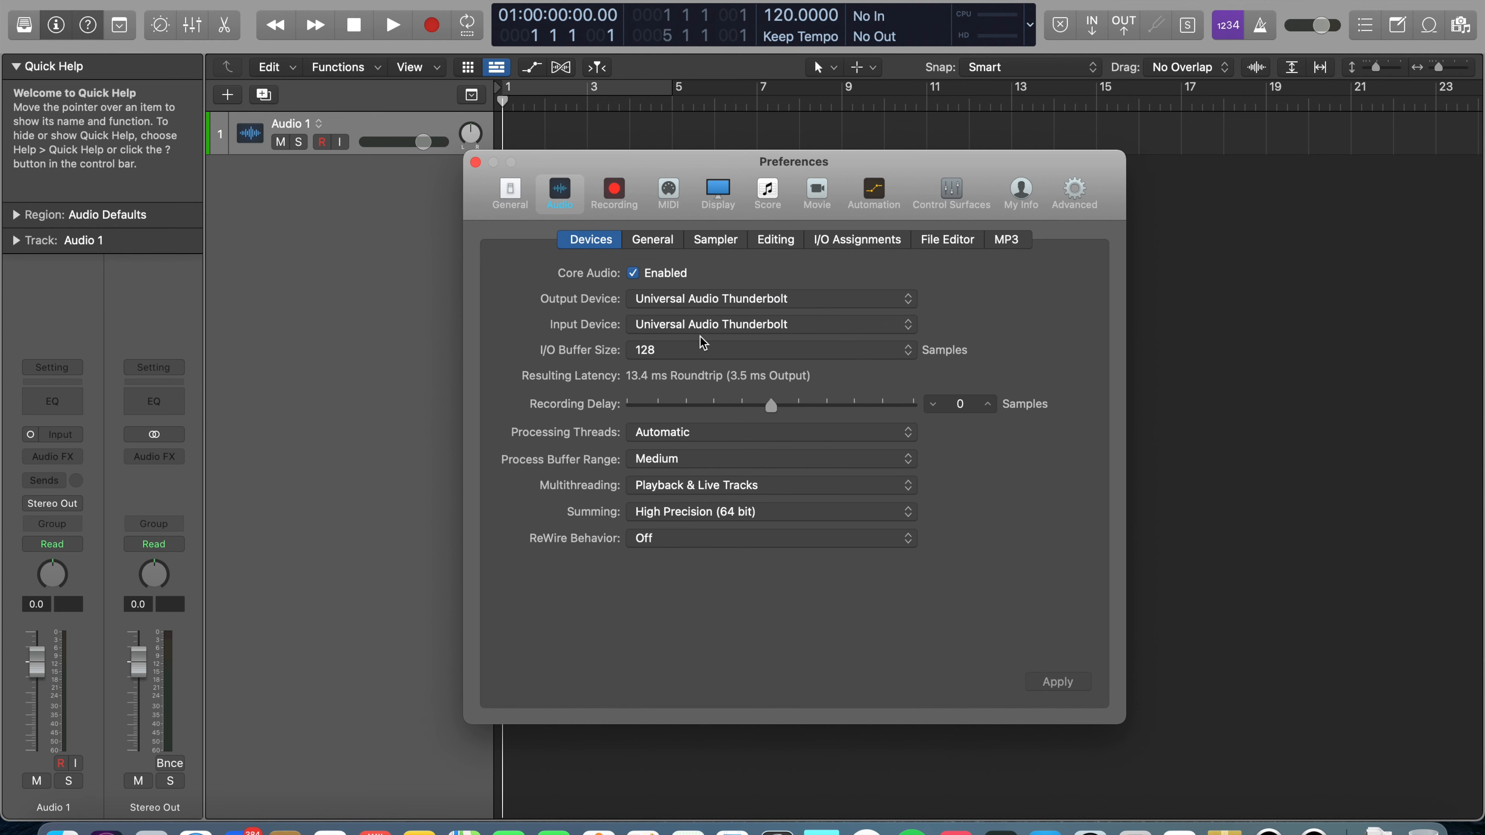
{"action": "left_click", "coordinate": [642, 301]}
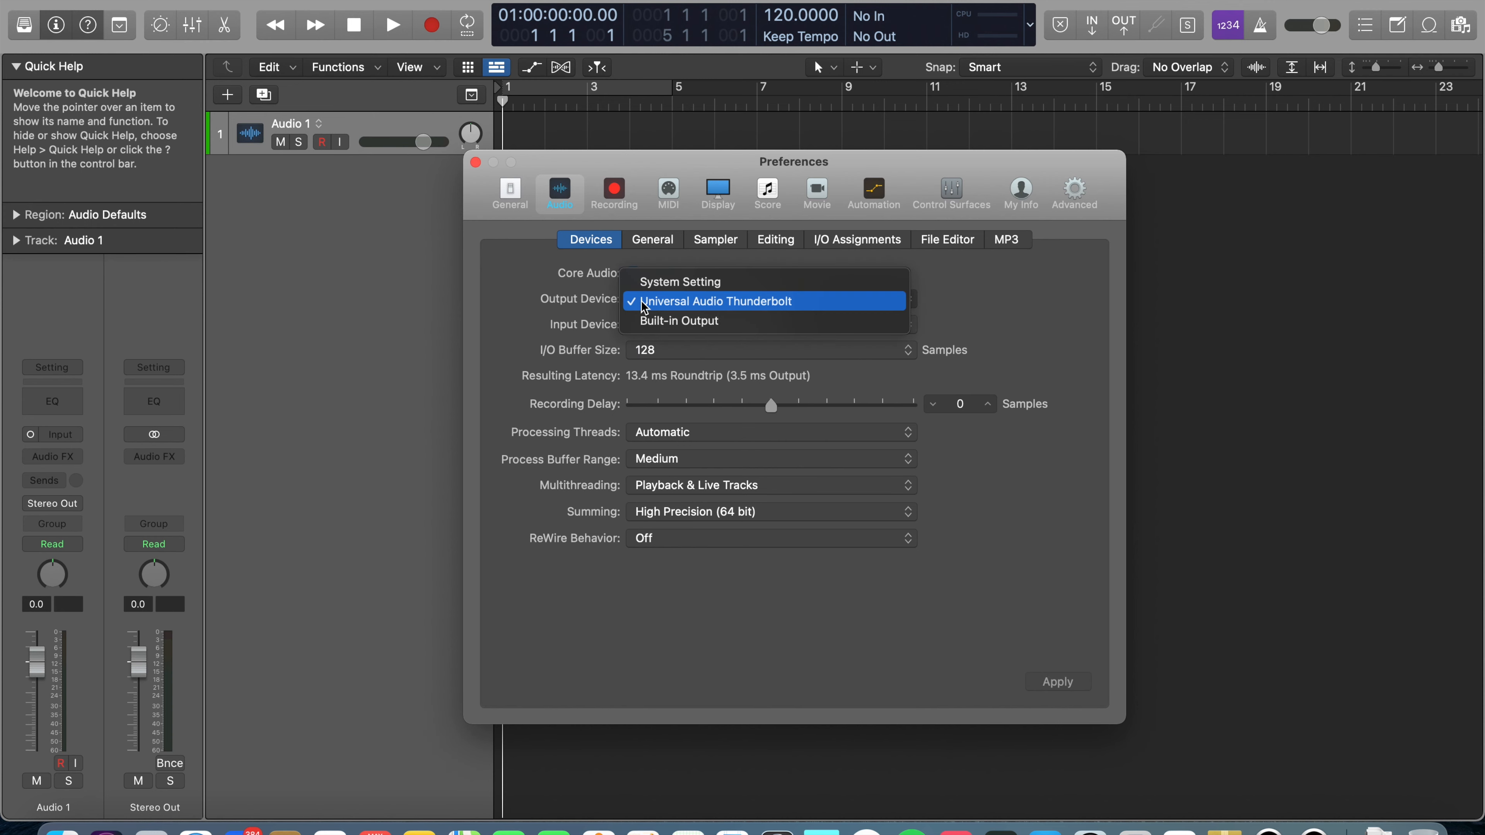
{"action": "left_click", "coordinate": [645, 307]}
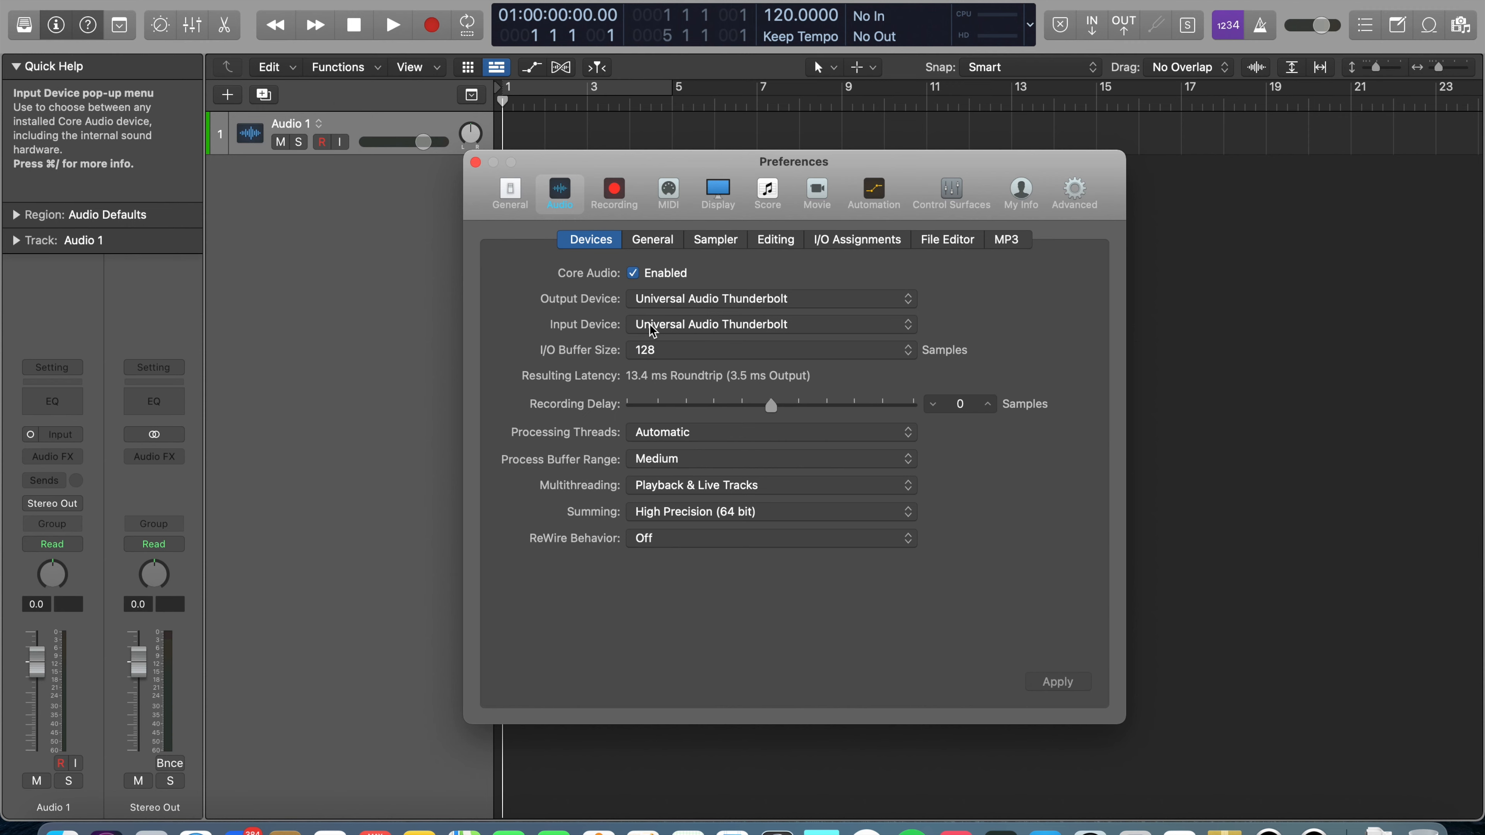
Set the I/O buffer size to 128 samples
{"action": "left_click", "coordinate": [677, 355]}
{"action": "left_click", "coordinate": [675, 353]}
{"action": "left_click", "coordinate": [710, 358]}
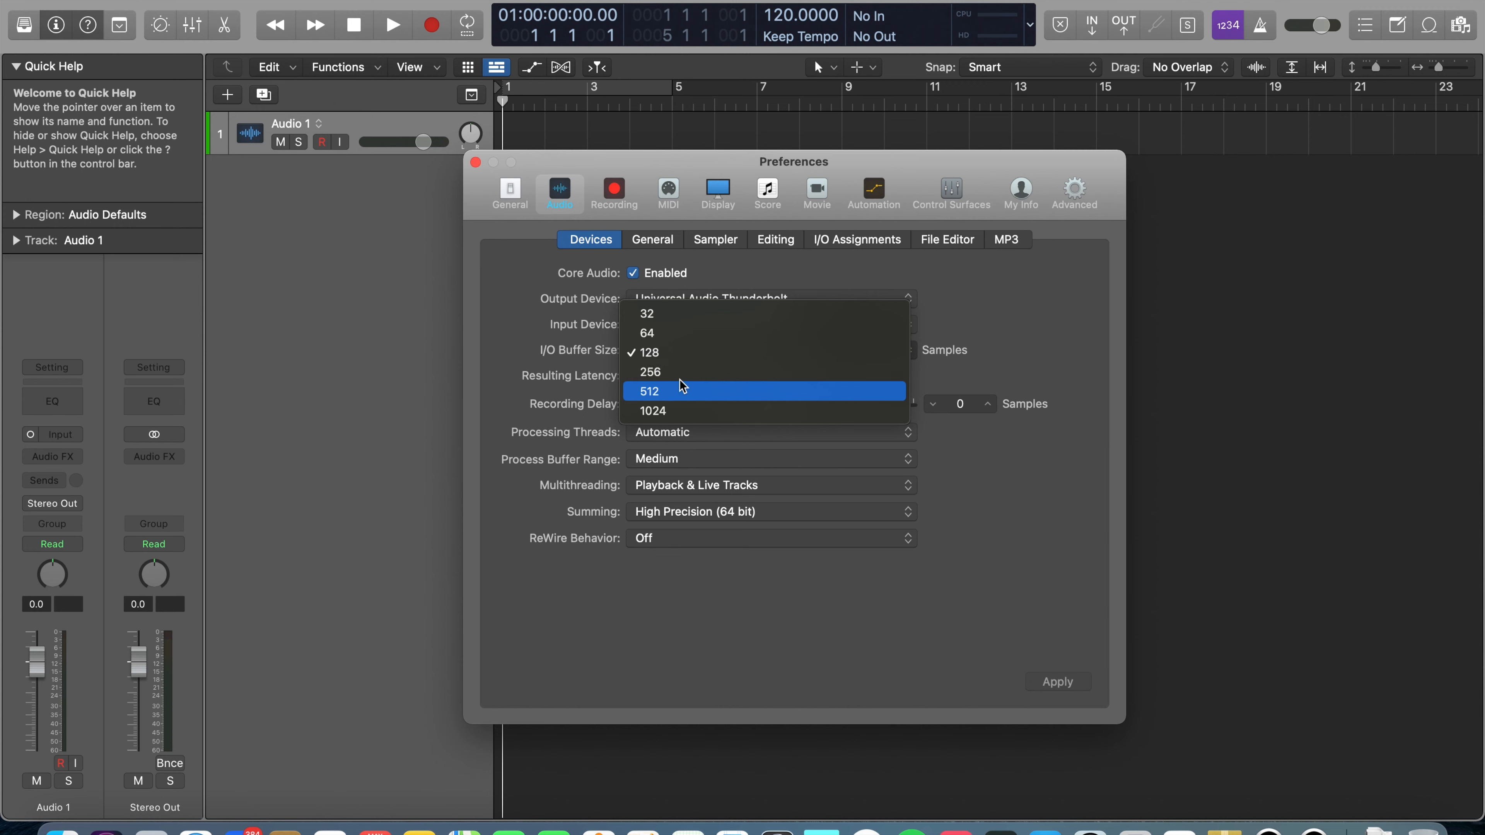
{"action": "left_click", "coordinate": [686, 355]}
{"action": "left_click", "coordinate": [709, 359]}
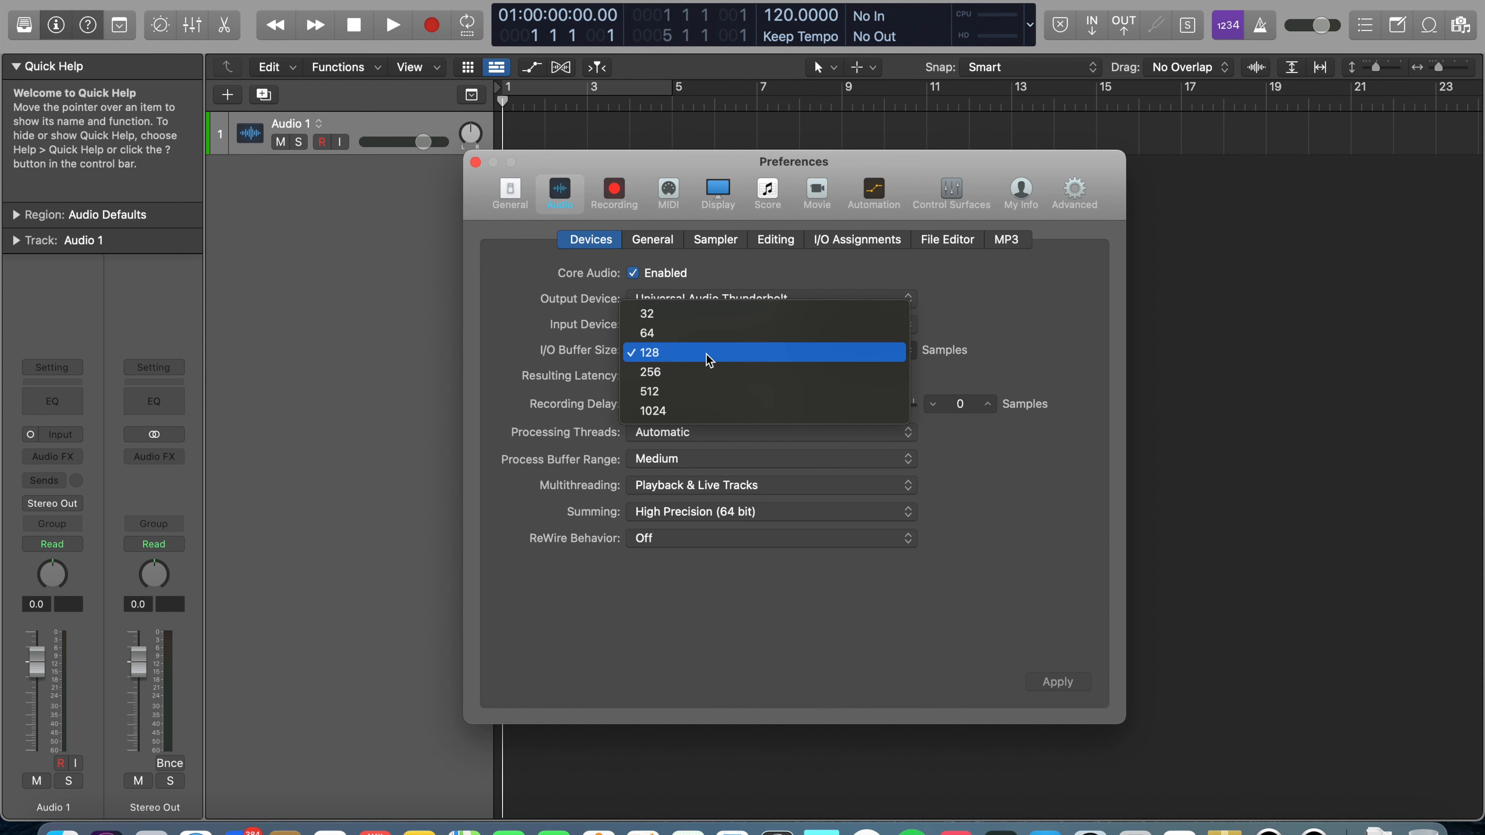
{"action": "left_click", "coordinate": [709, 359]}
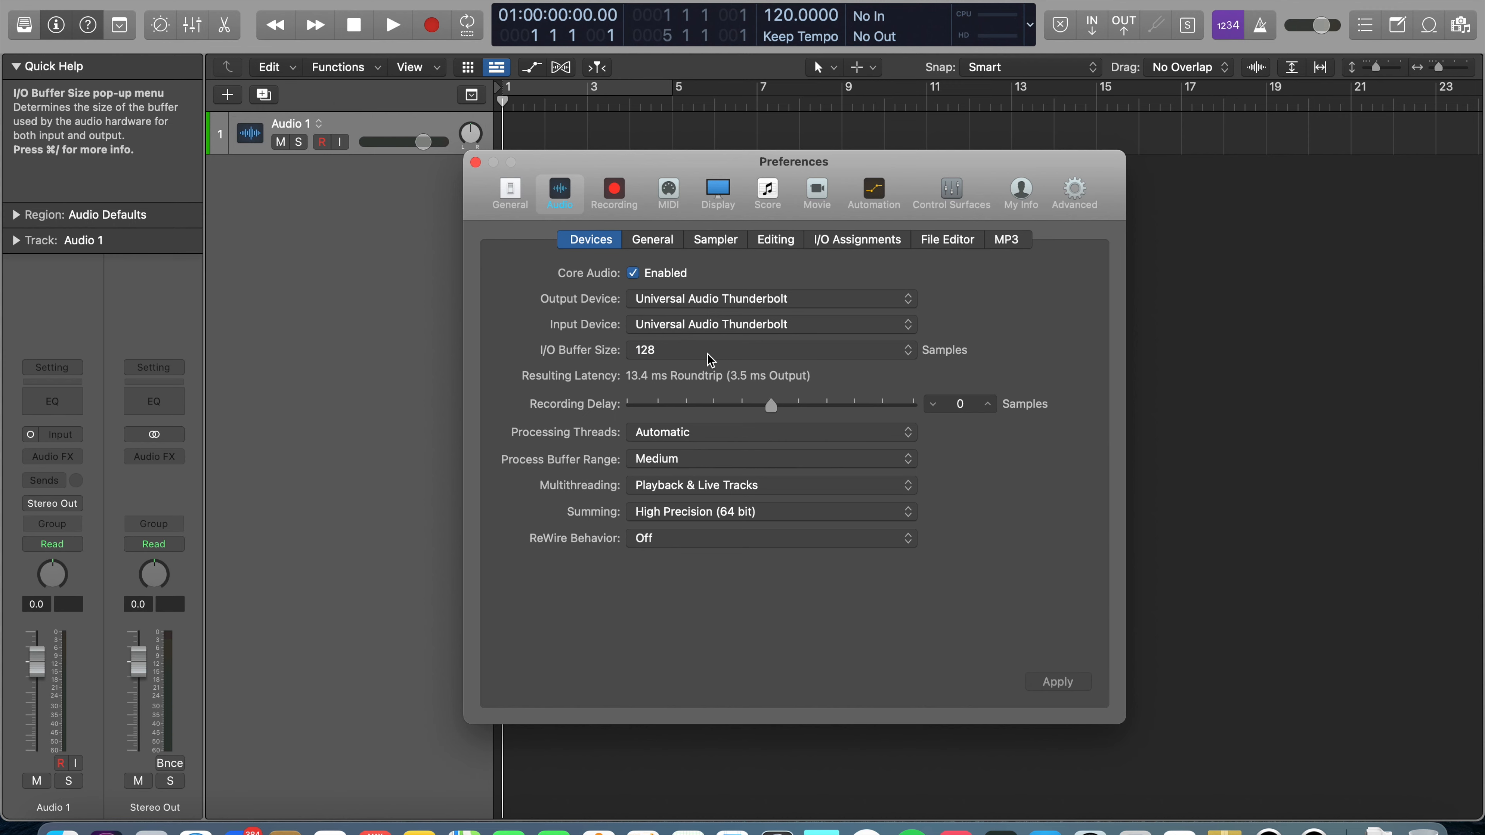
Examine the available I/O buffer sizes without choosing a different one
{"action": "left_click", "coordinate": [707, 355]}
{"action": "left_click", "coordinate": [704, 356]}
{"action": "left_click", "coordinate": [705, 355]}
{"action": "left_click", "coordinate": [705, 355]}
{"action": "left_click", "coordinate": [704, 356]}
{"action": "left_click", "coordinate": [704, 356]}
{"action": "left_click", "coordinate": [705, 355]}
{"action": "left_click", "coordinate": [705, 355]}
{"action": "left_click", "coordinate": [705, 355]}
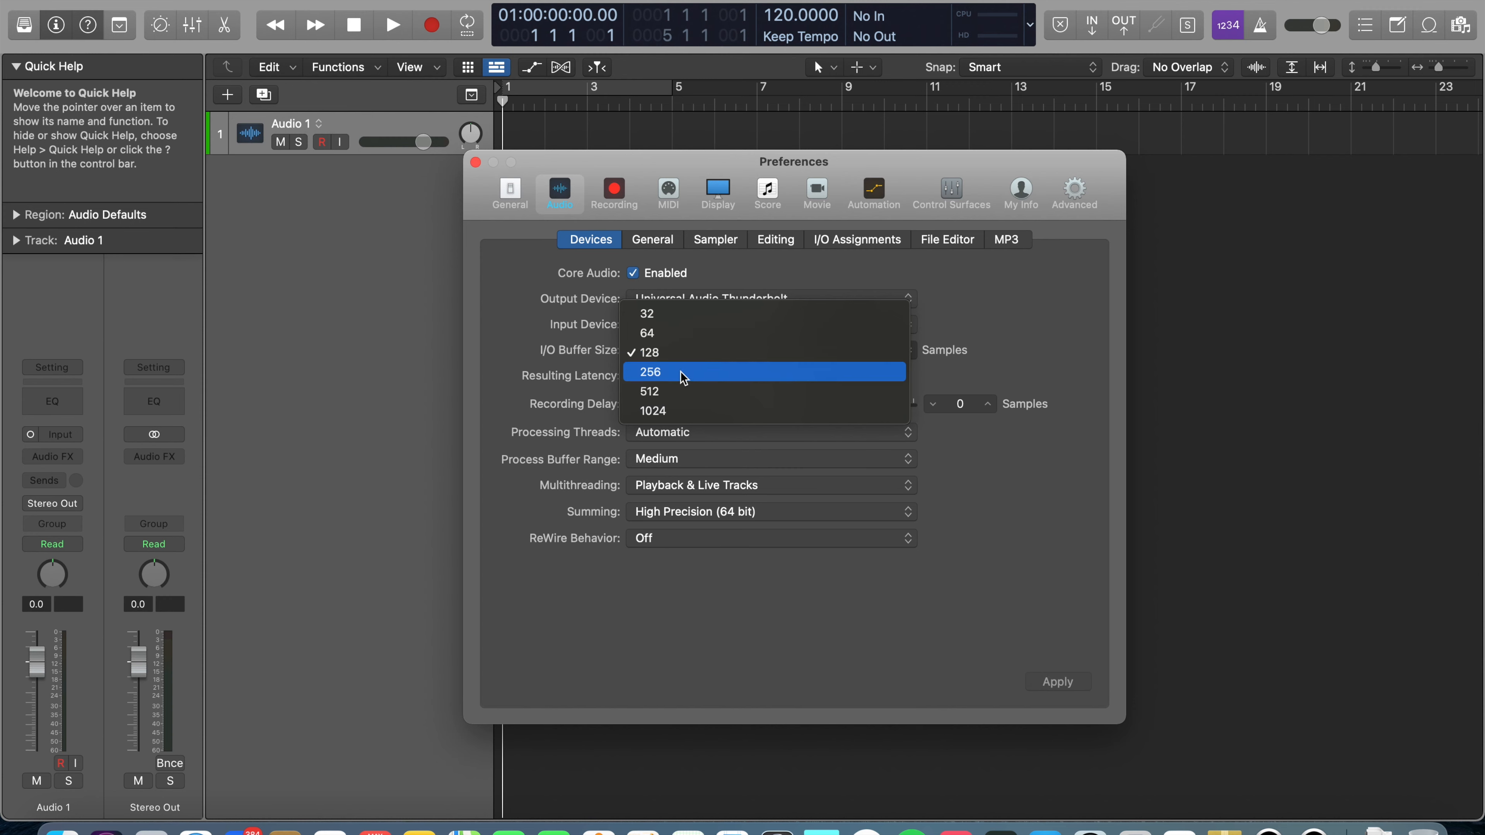
{"action": "left_click", "coordinate": [945, 350]}
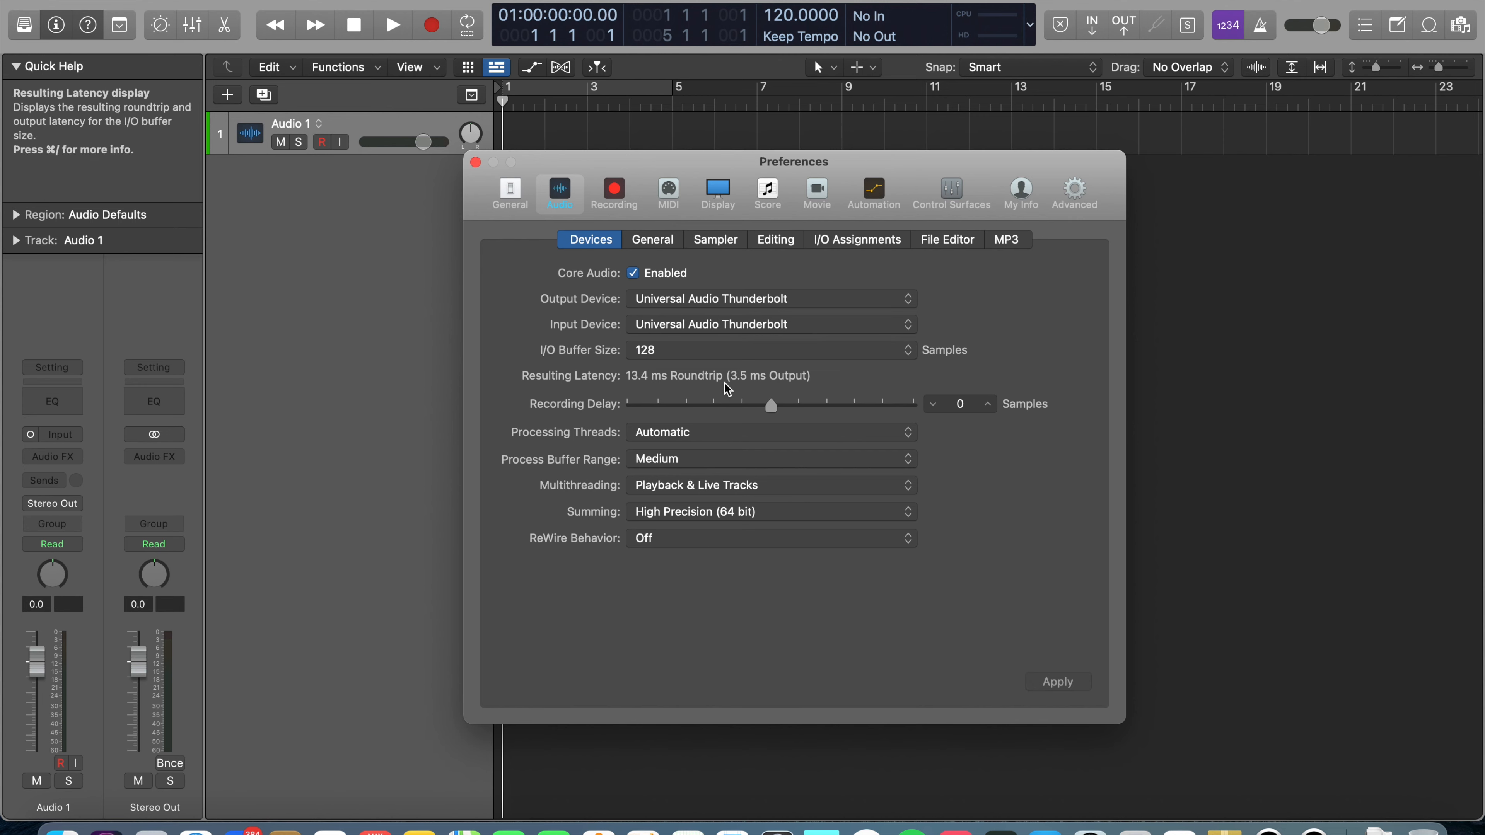
Check which MIDI input ports are active in the MIDI preferences, and close the preferences
{"action": "left_click", "coordinate": [659, 213]}
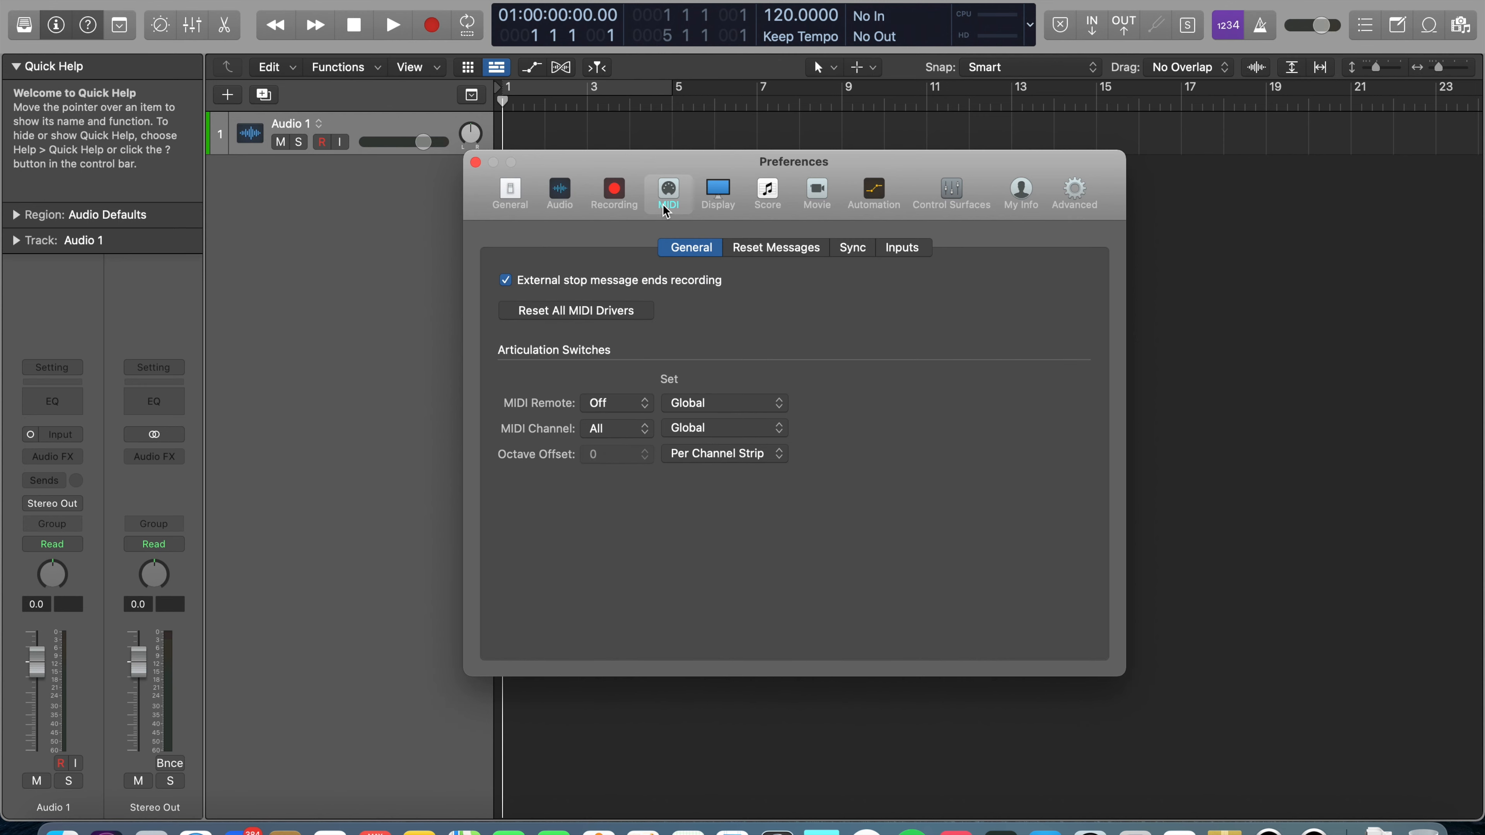
{"action": "left_click", "coordinate": [899, 252]}
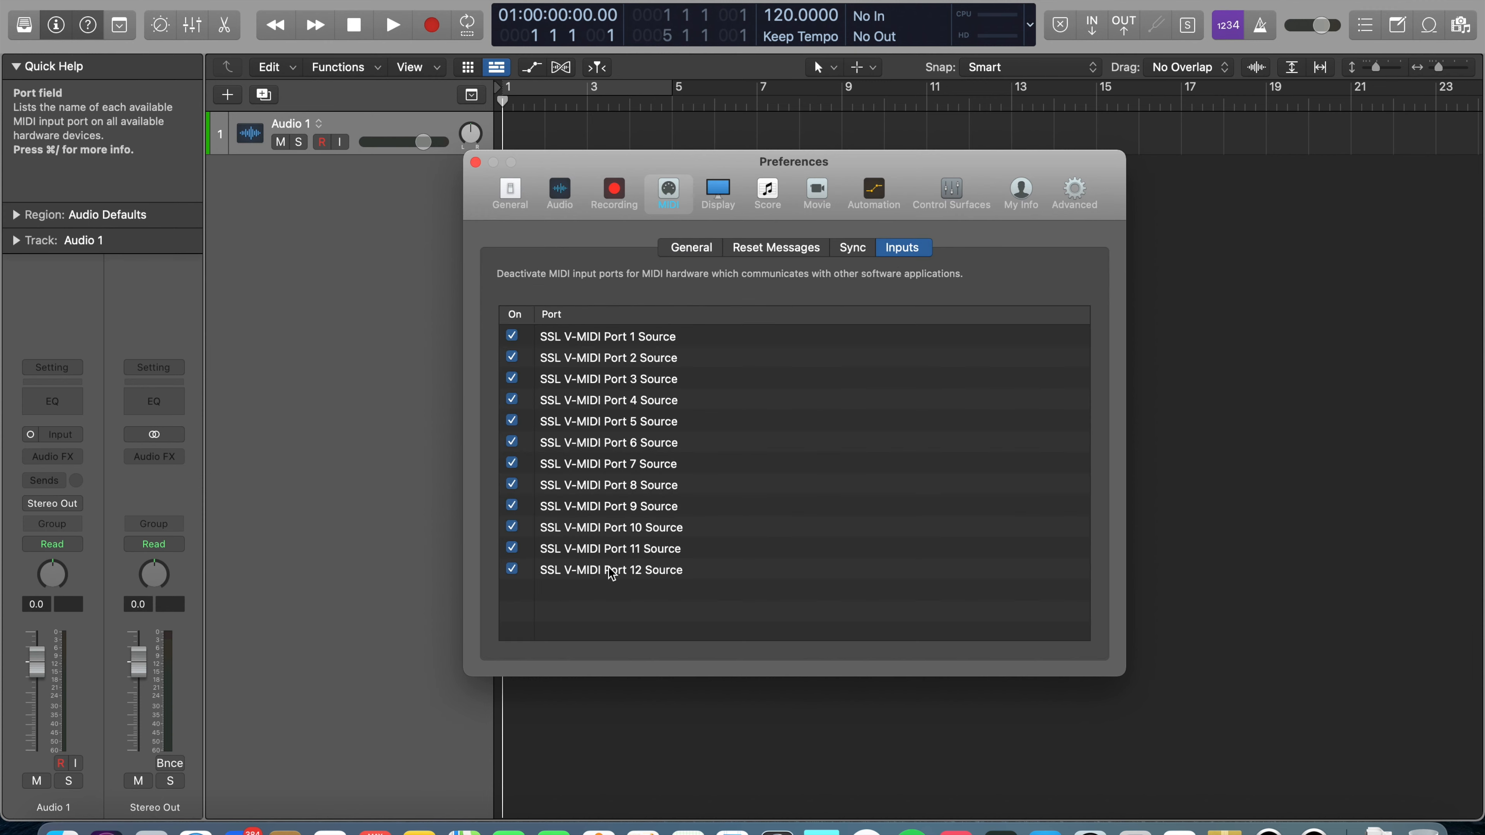
{"action": "left_click", "coordinate": [476, 163]}
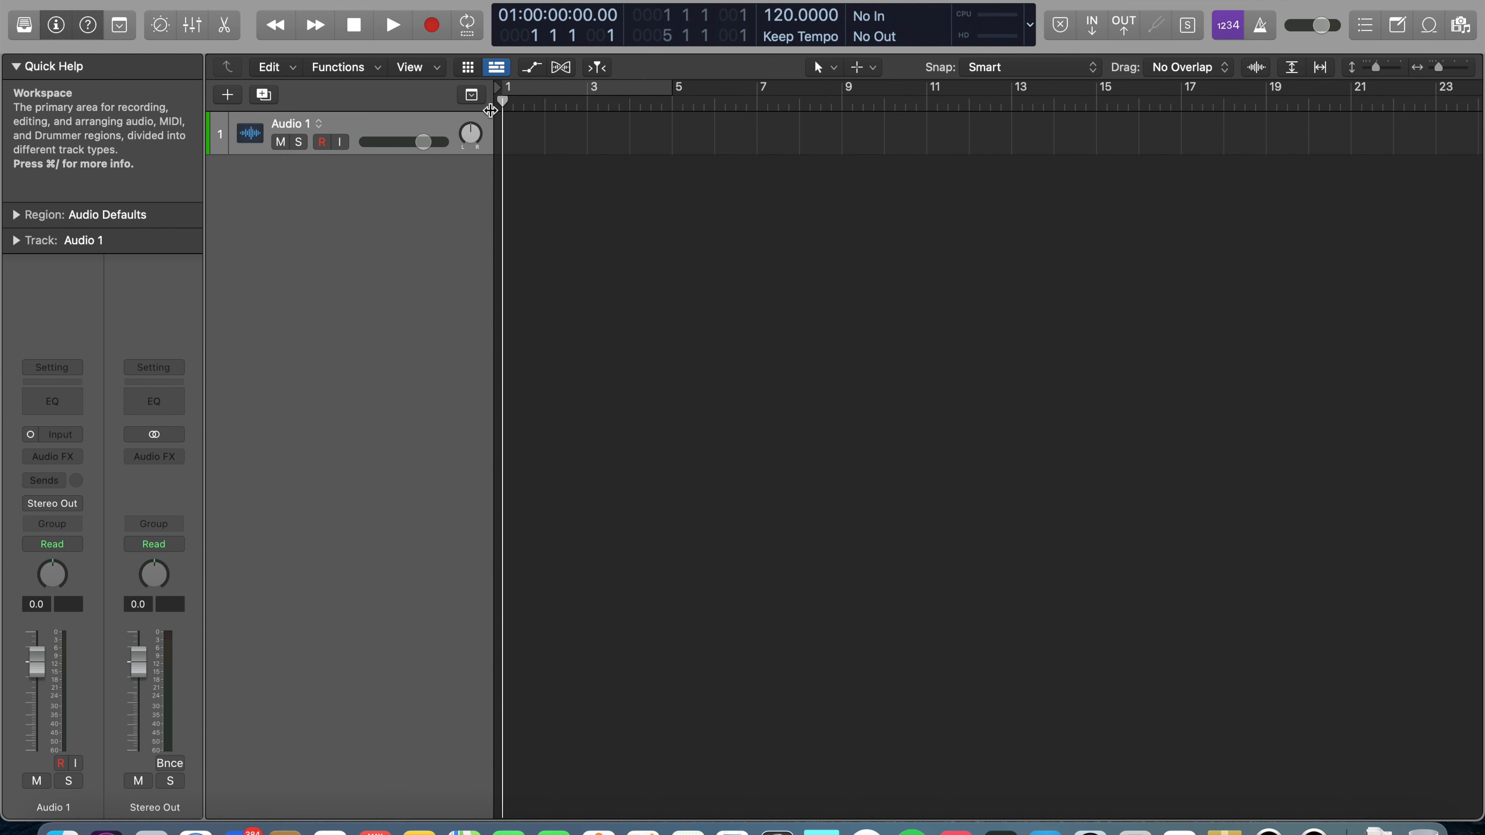
Turn on cycle mode and extend the cycle area to run from bar 1 to bar 9
{"action": "left_click", "coordinate": [475, 27]}
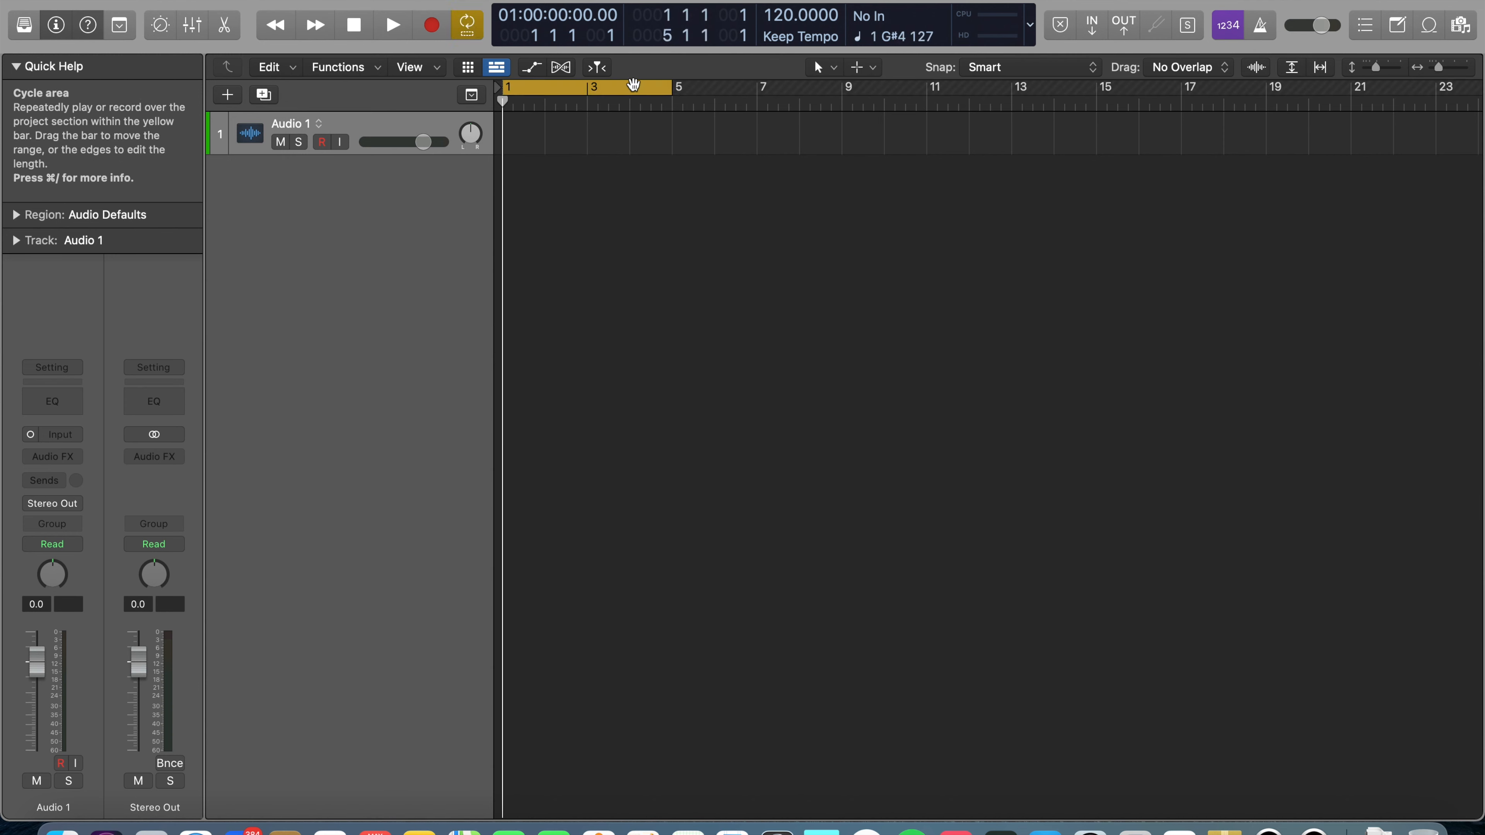
{"action": "left_click_drag", "start_coordinate": [669, 89], "coordinate": [842, 88]}
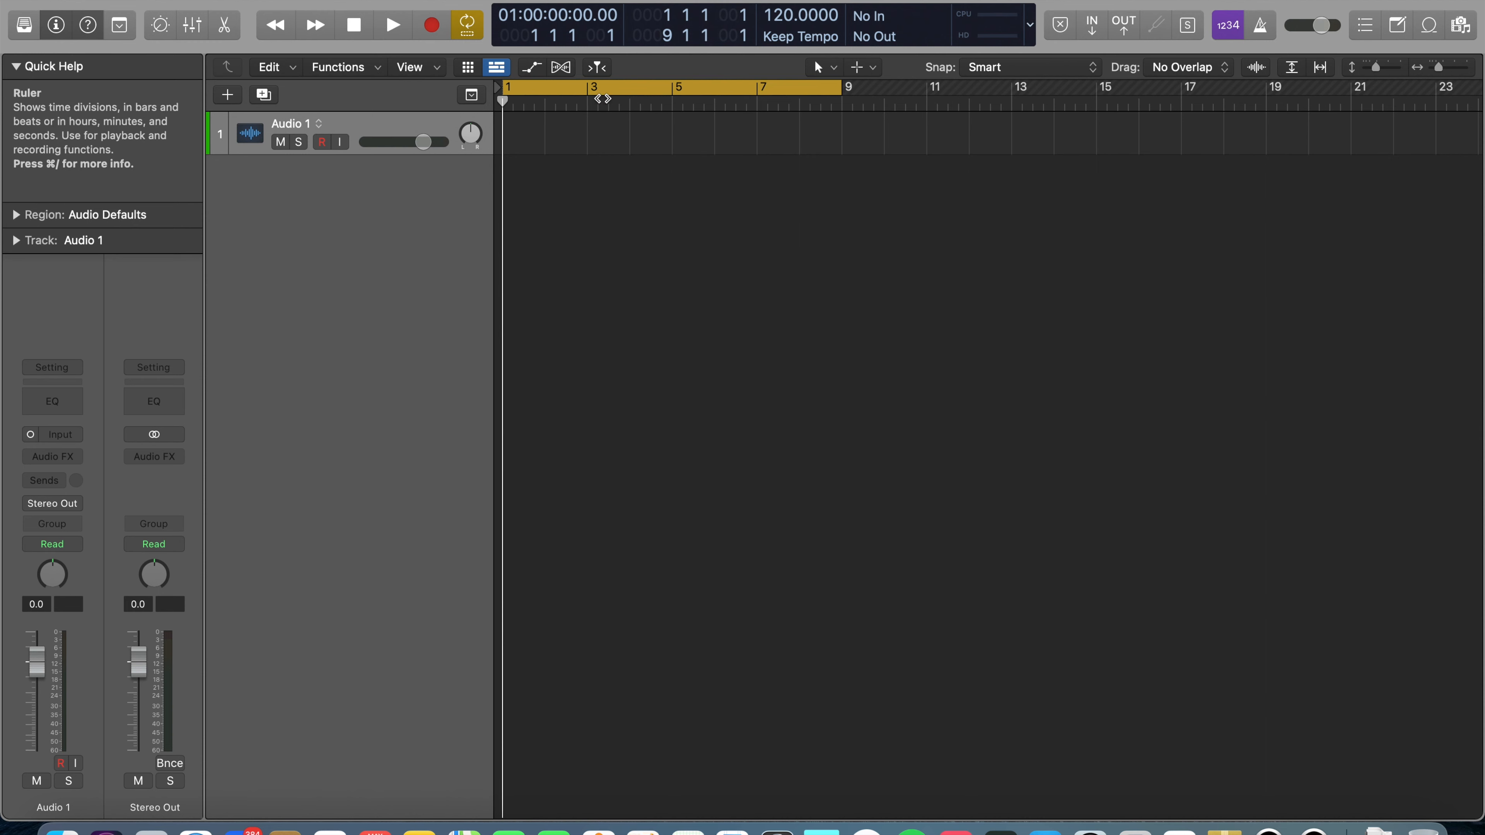
Set the control bar's LCD to the Custom display and accept the Customize Control Bar and Display options
{"action": "left_click", "coordinate": [1030, 29]}
{"action": "scroll", "coordinate": [1059, 34], "scroll_direction": "up", "scroll_amount": 3}
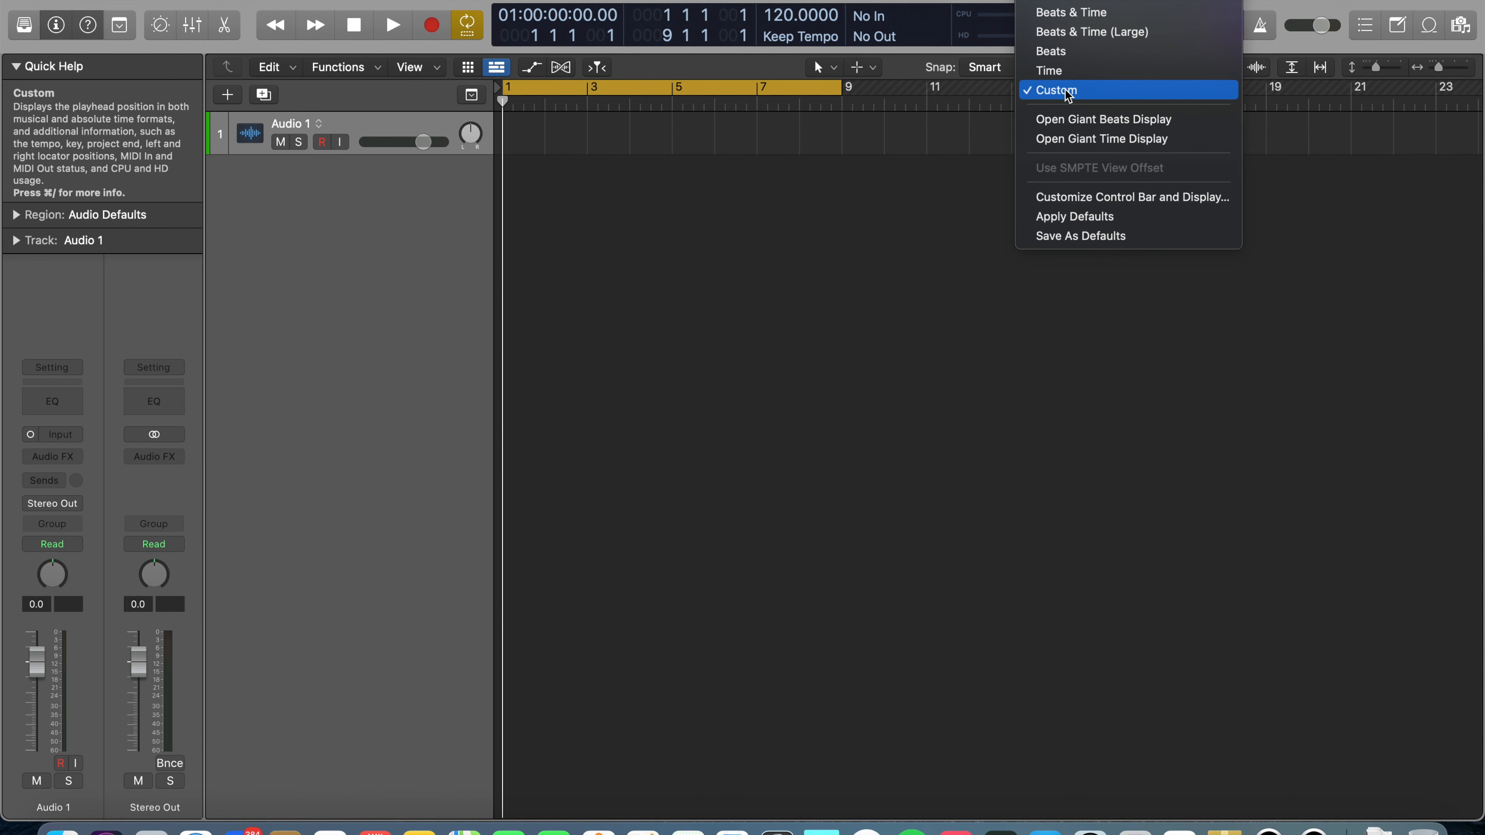
{"action": "left_click", "coordinate": [988, 24]}
{"action": "left_click", "coordinate": [1030, 31]}
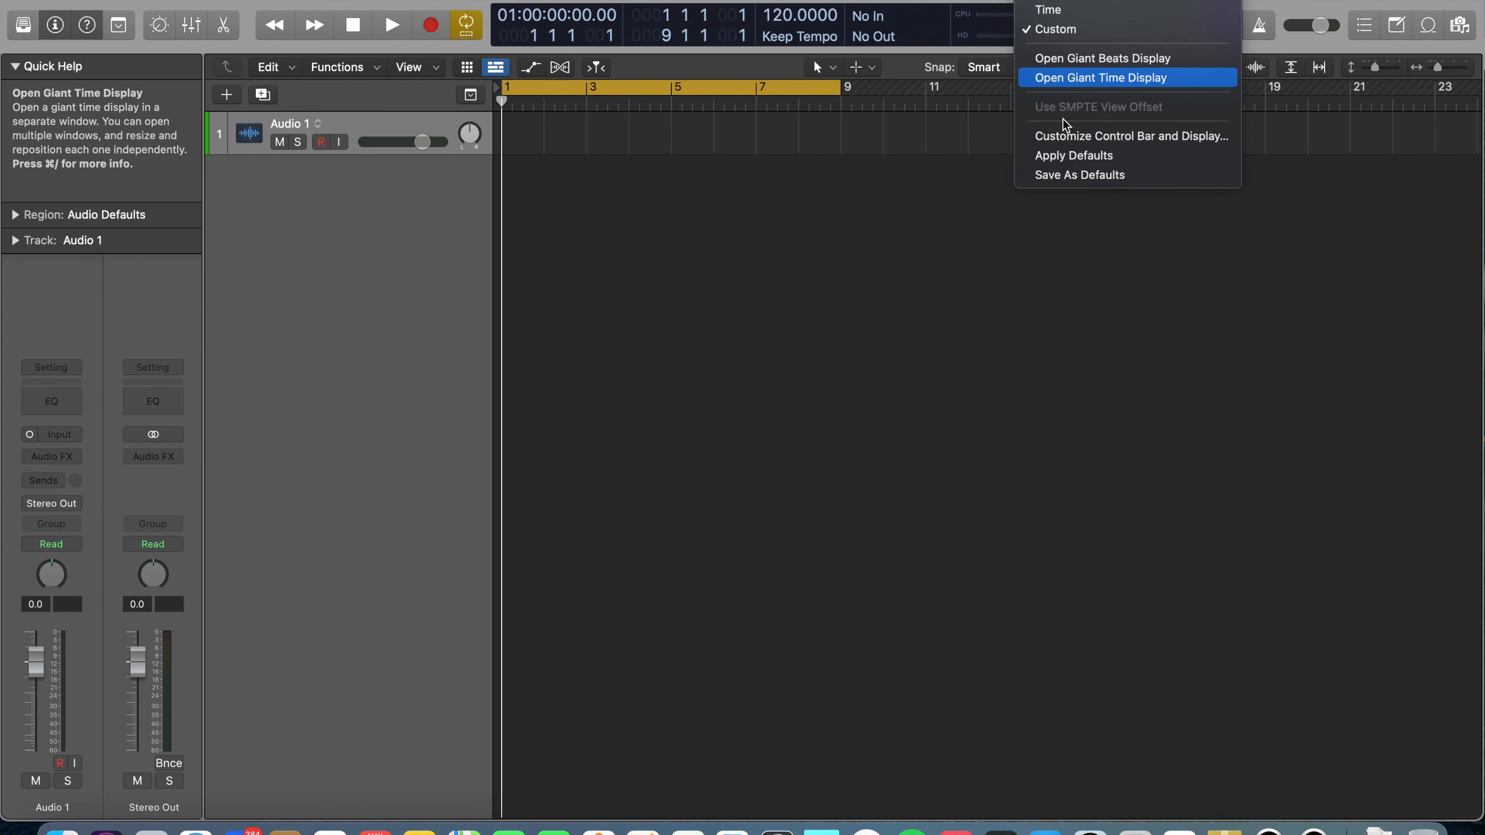
{"action": "left_click", "coordinate": [1078, 138]}
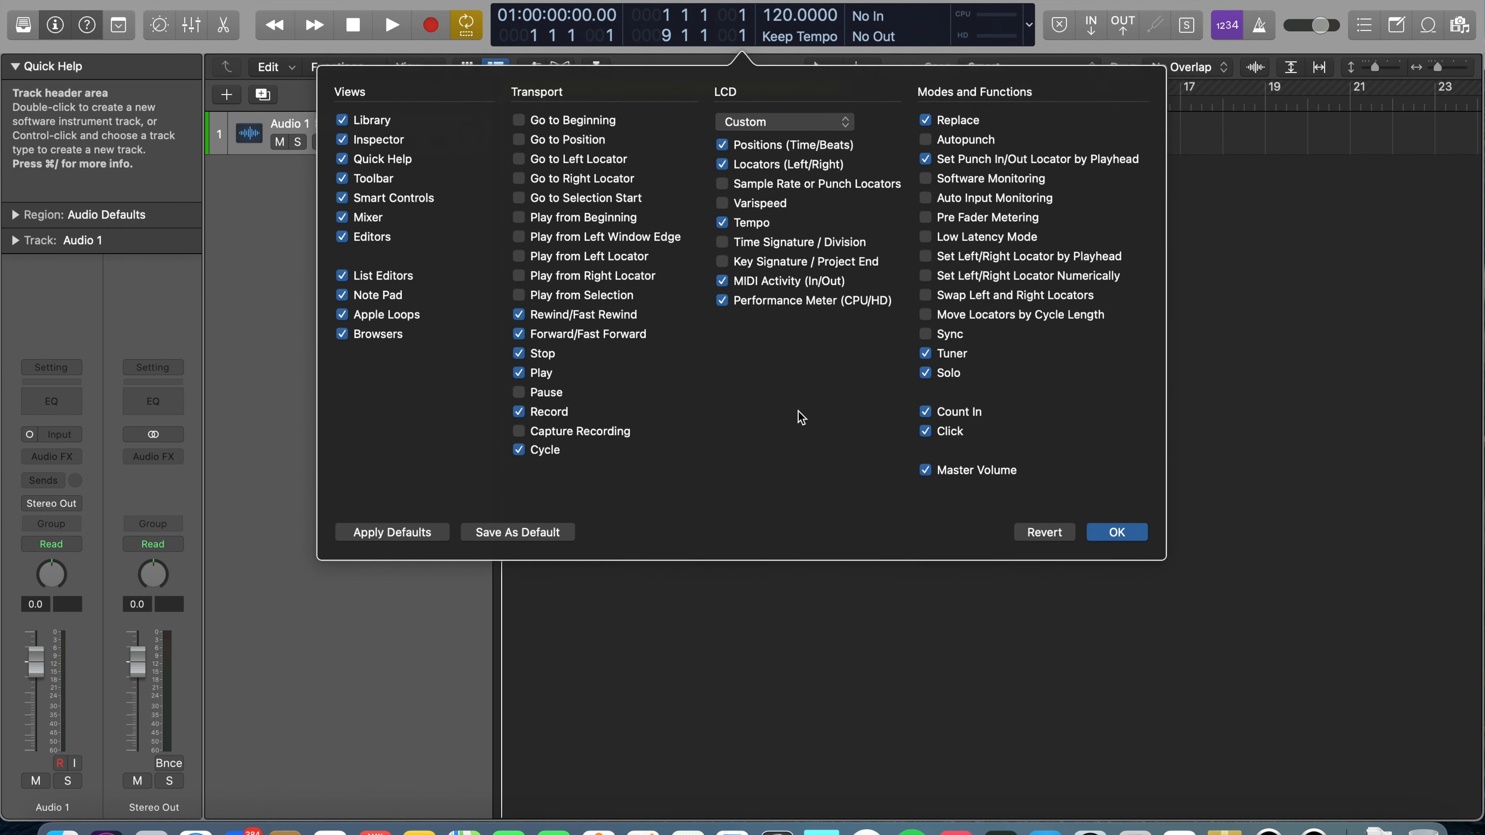
{"action": "left_click", "coordinate": [1125, 532]}
{"action": "left_click", "coordinate": [1029, 25]}
{"action": "scroll", "coordinate": [1079, 52], "scroll_direction": "up", "scroll_amount": 5}
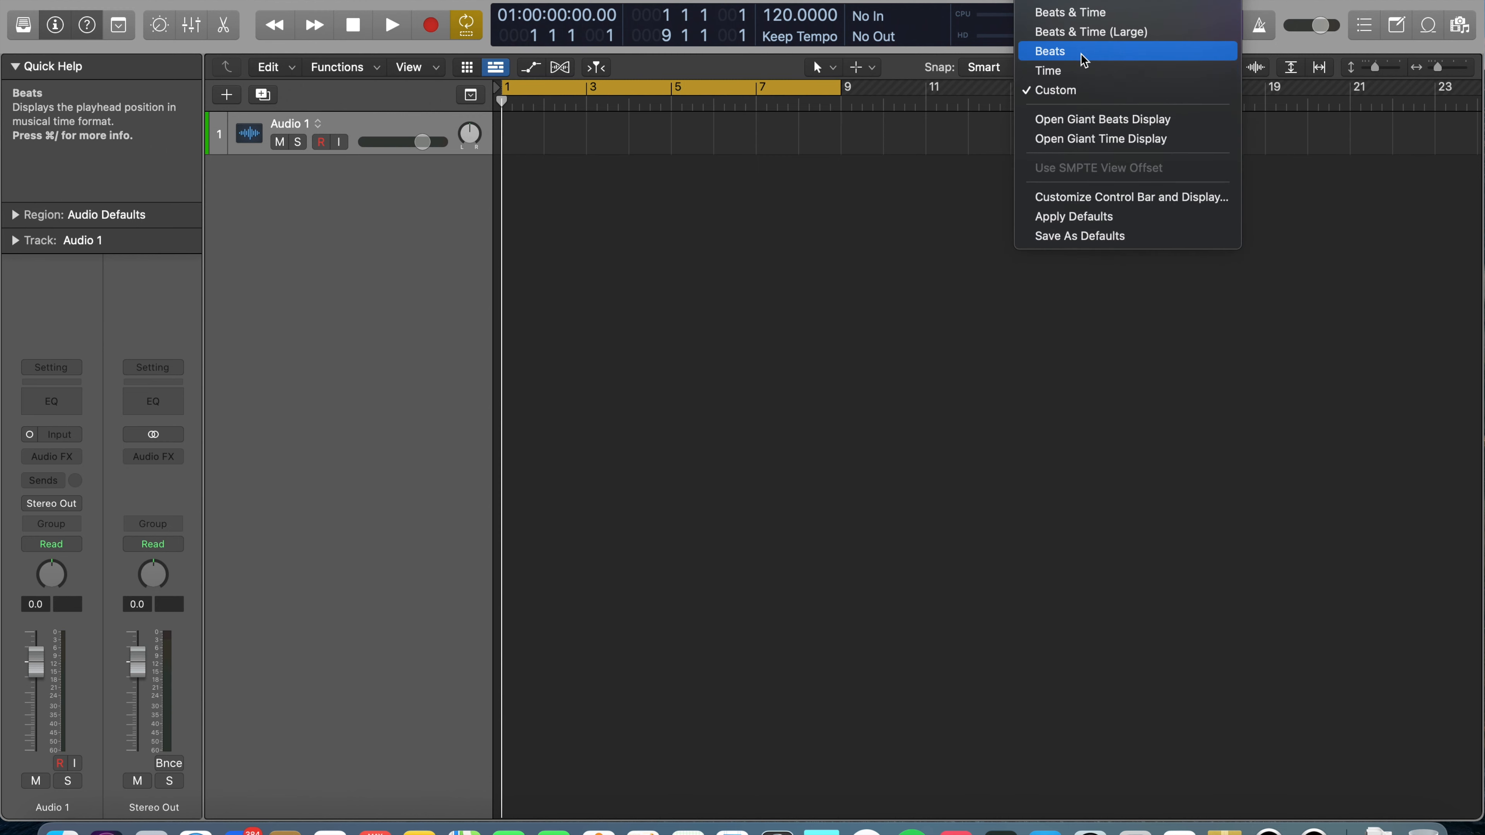
{"action": "left_click", "coordinate": [1067, 95]}
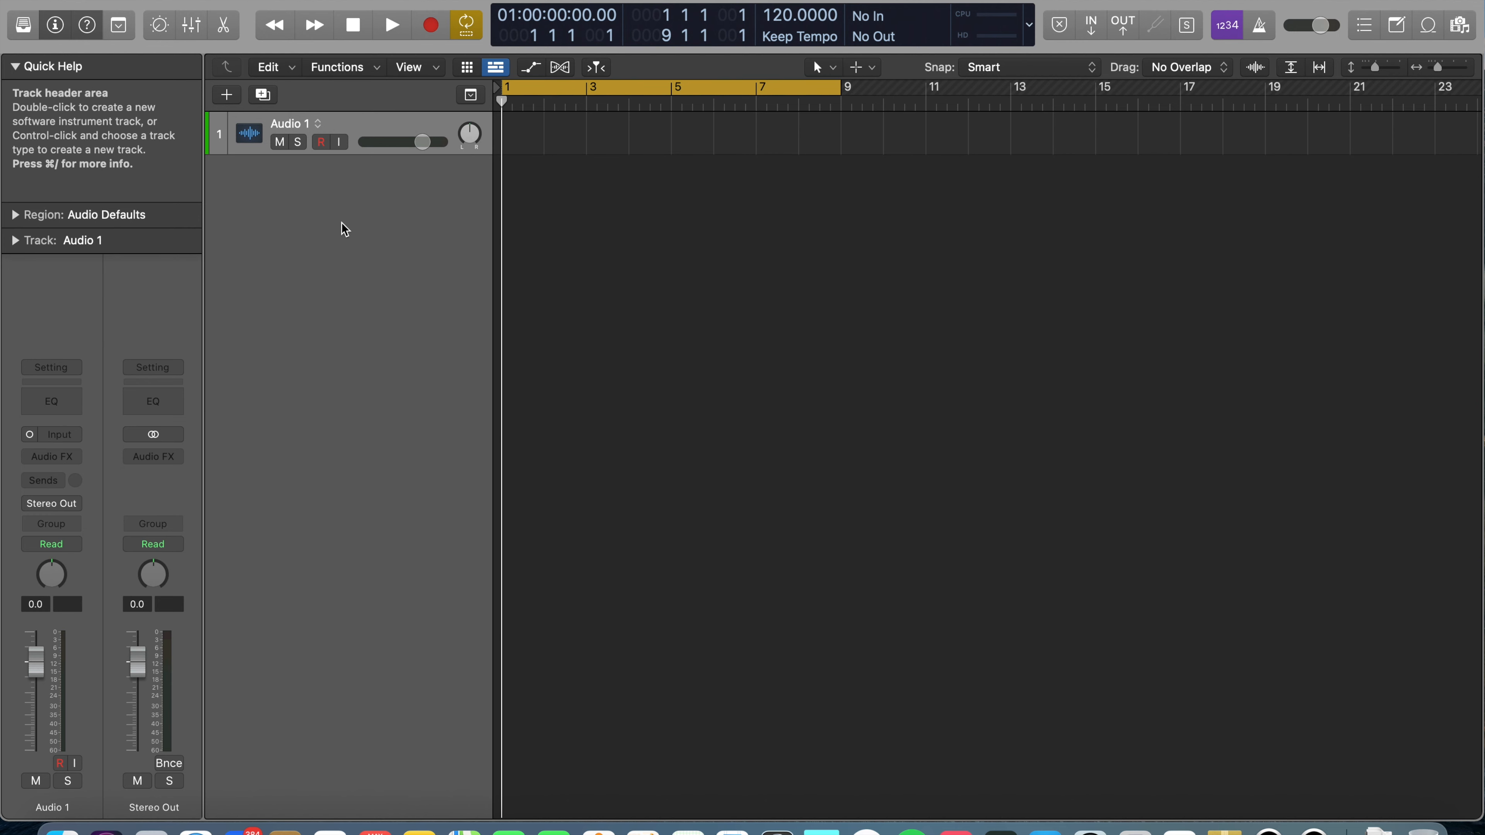
View the file browser's bookmarked folders and the sound Library, closing each one again
{"action": "left_click", "coordinate": [1460, 31]}
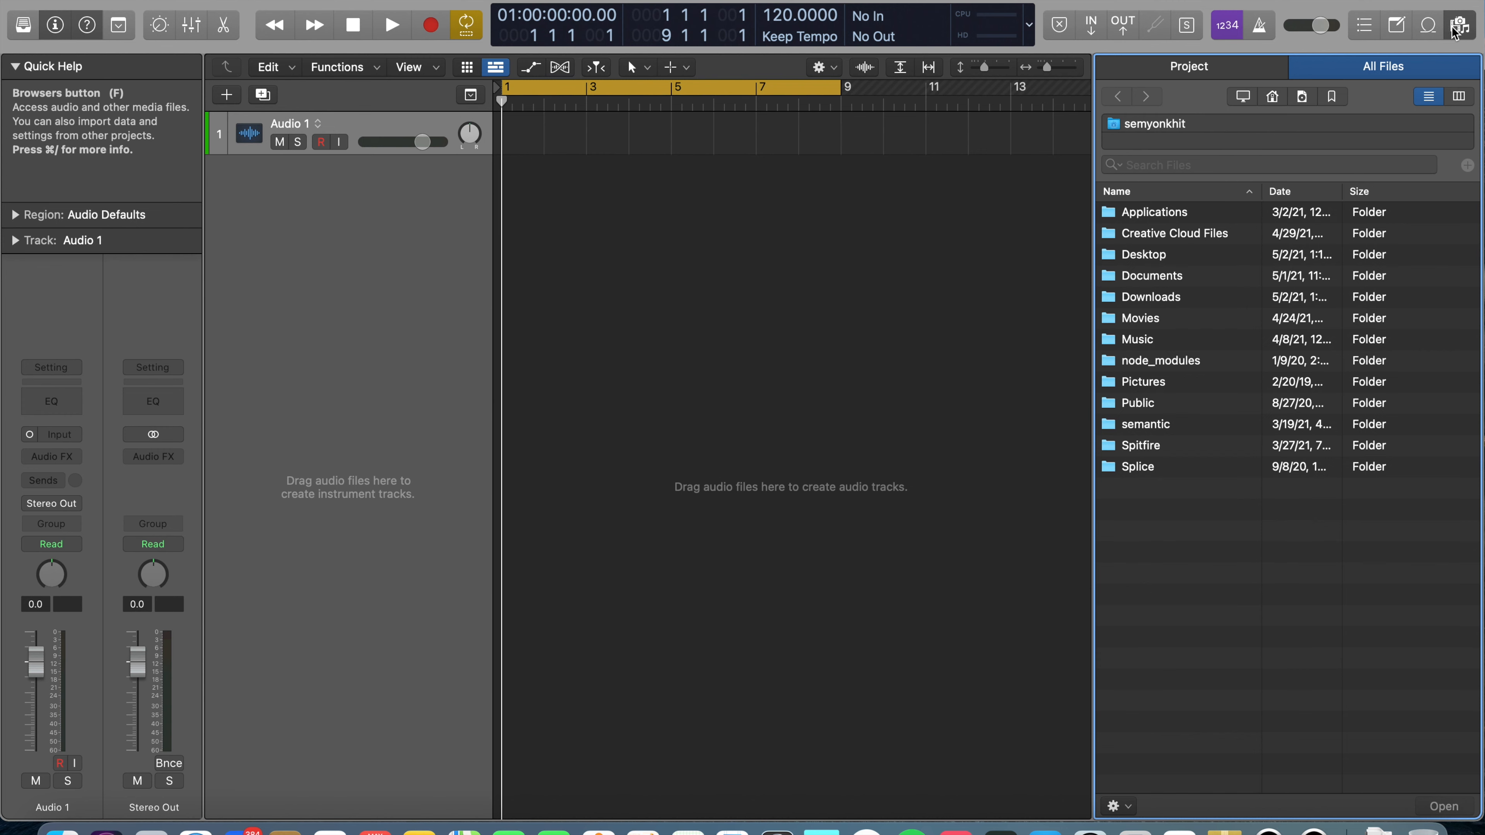
{"action": "left_click", "coordinate": [1333, 97]}
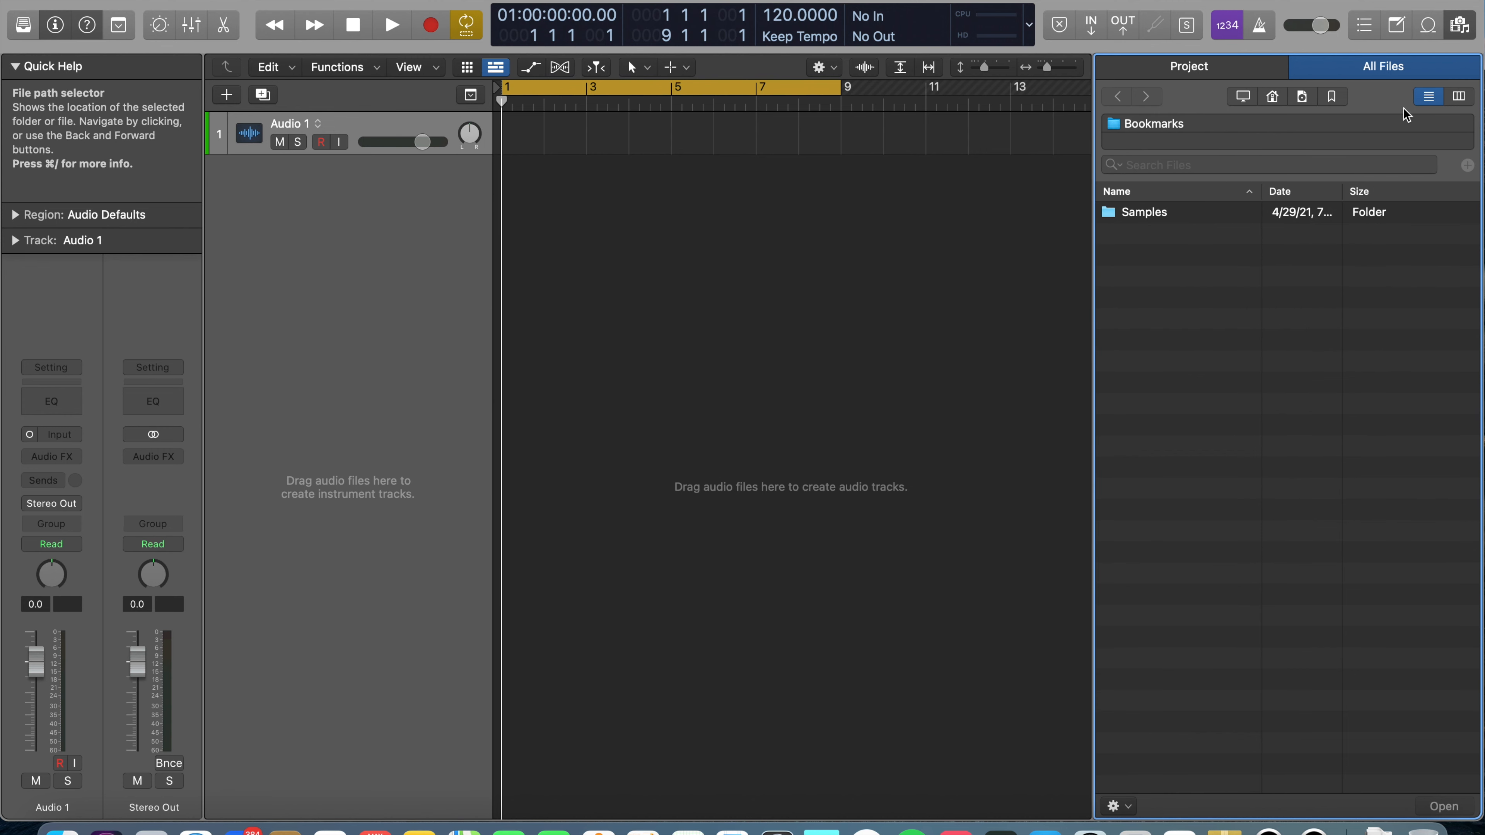
{"action": "left_click", "coordinate": [1460, 27]}
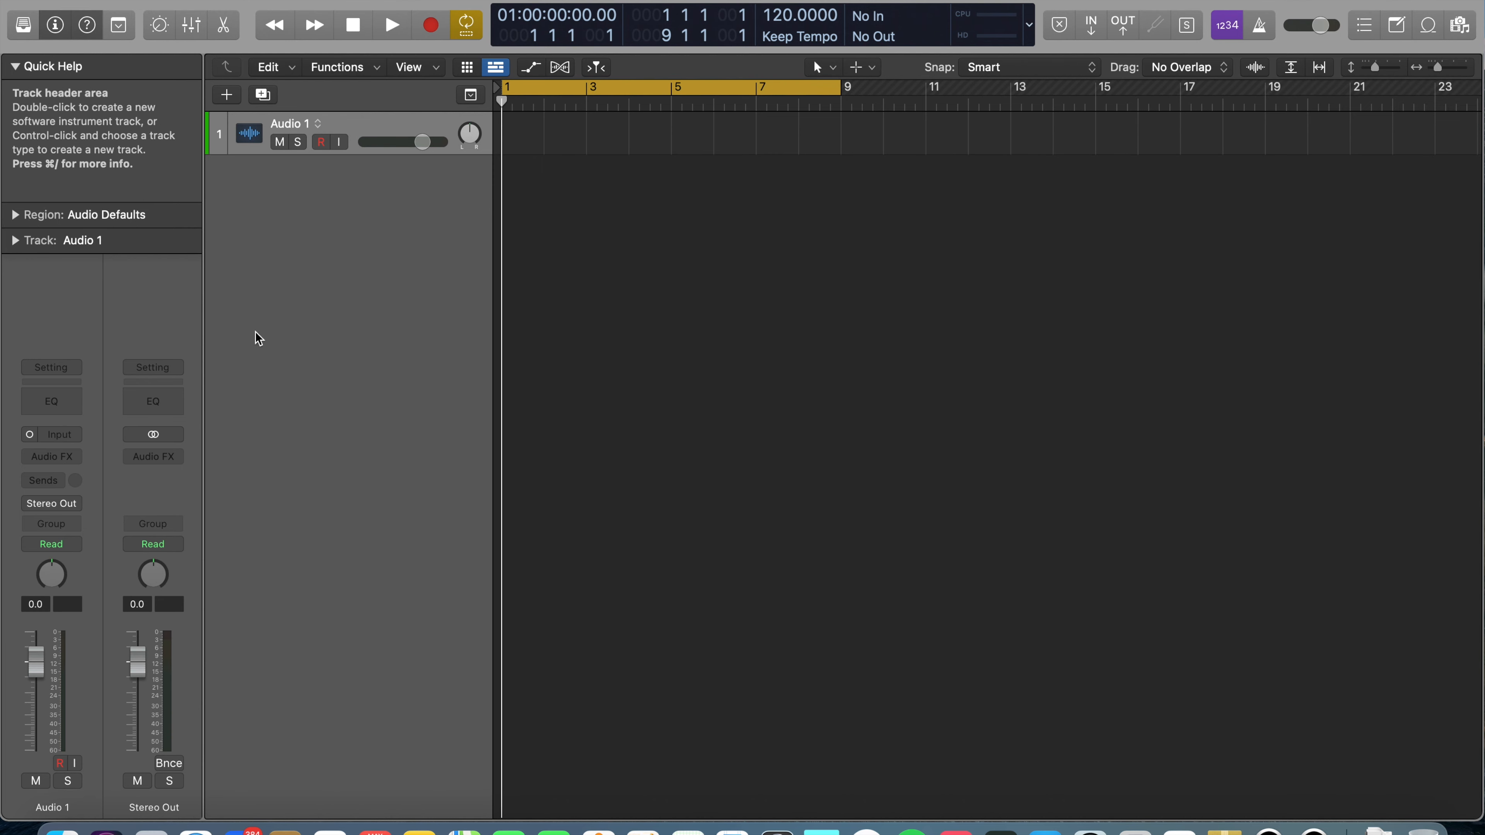
{"action": "left_click", "coordinate": [25, 26]}
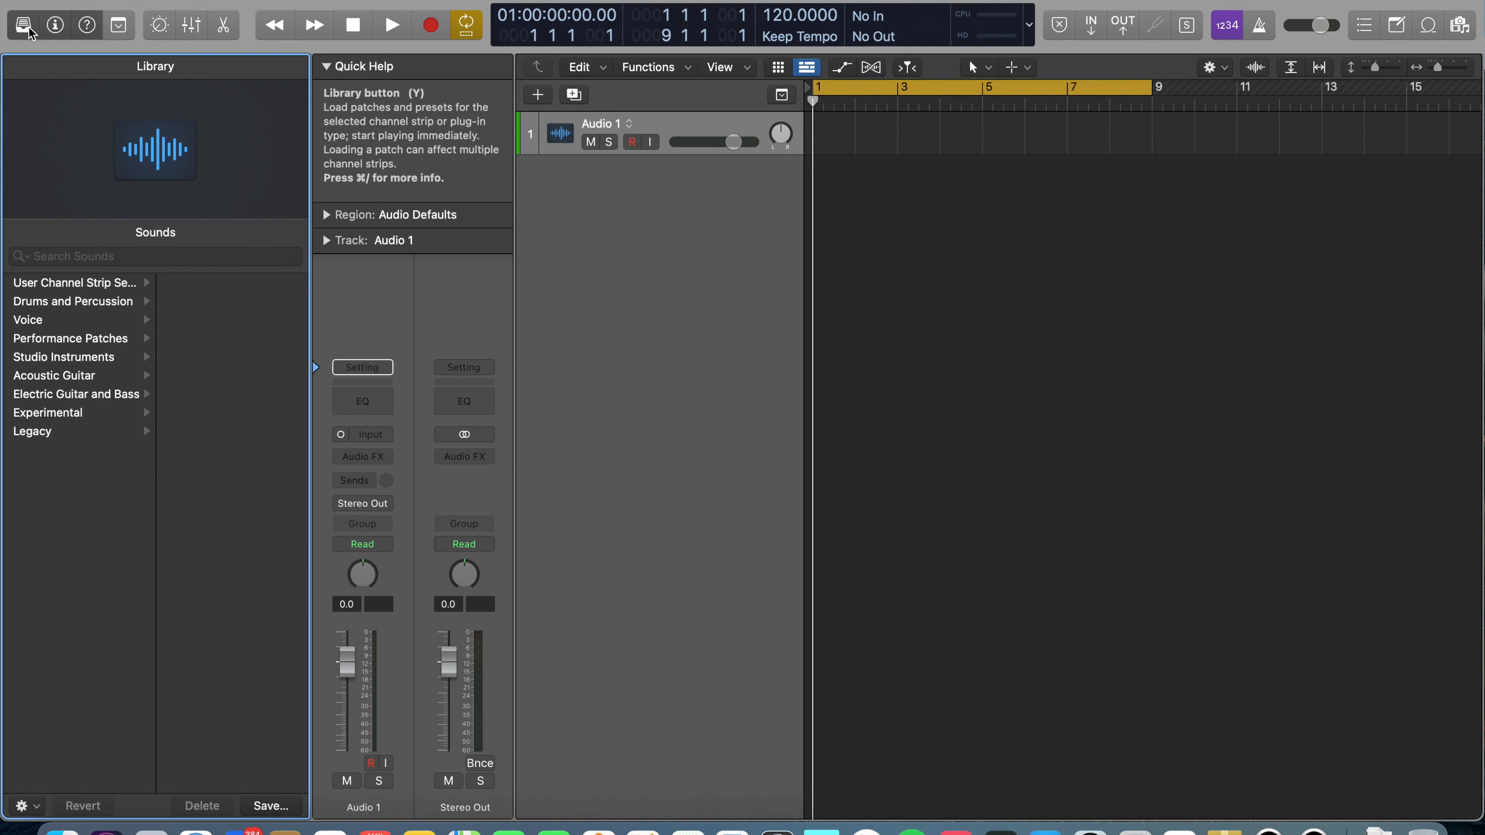
{"action": "left_click", "coordinate": [25, 26]}
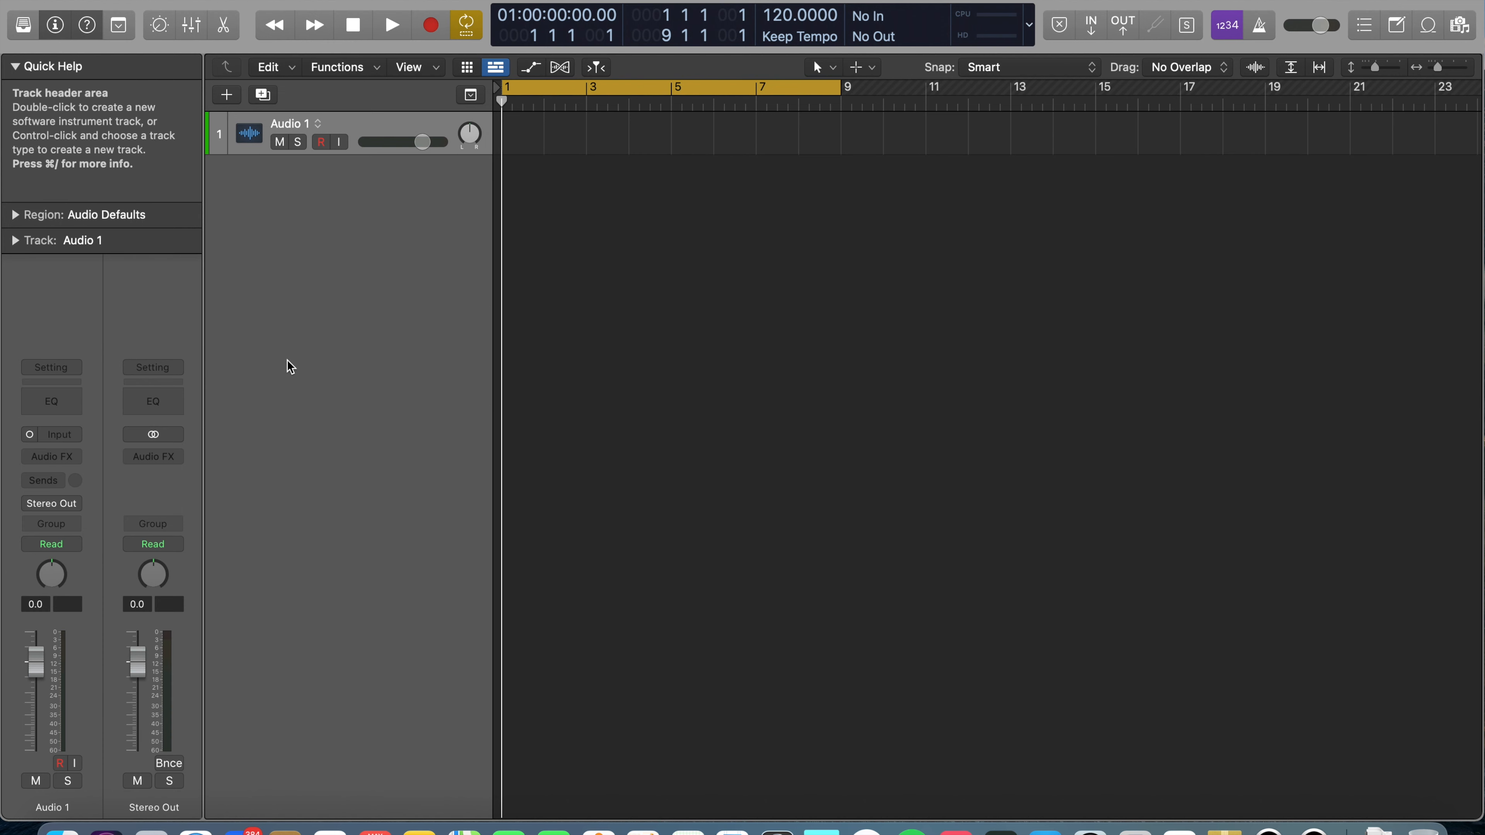
Show the global tracks above the Audio 1 track
{"action": "left_click", "coordinate": [470, 97]}
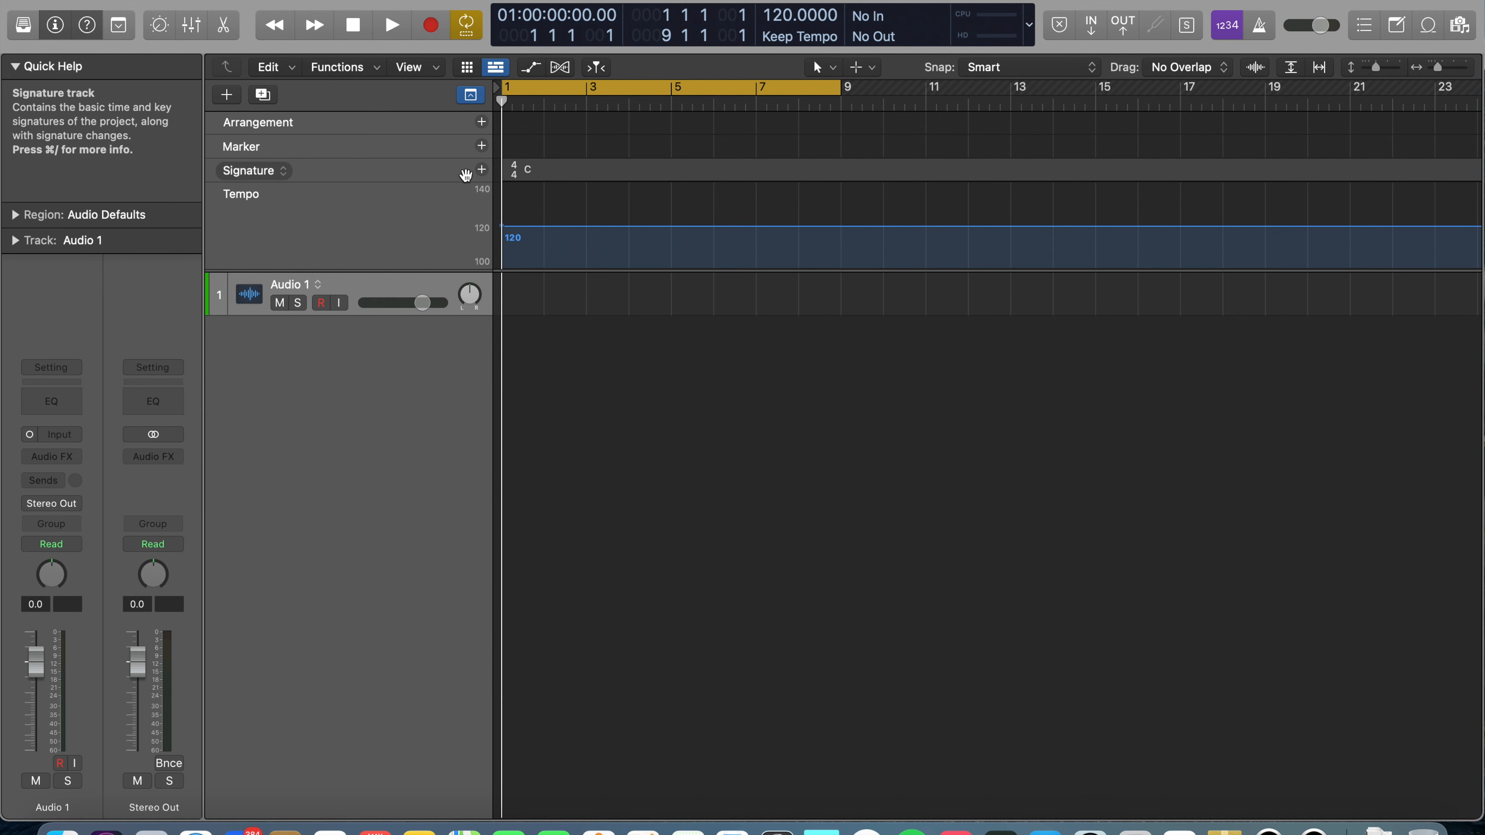
Hide the Arrangement, Signature and Tempo global tracks, keeping only the Marker track
{"action": "left_click", "coordinate": [477, 97]}
{"action": "left_click", "coordinate": [473, 96]}
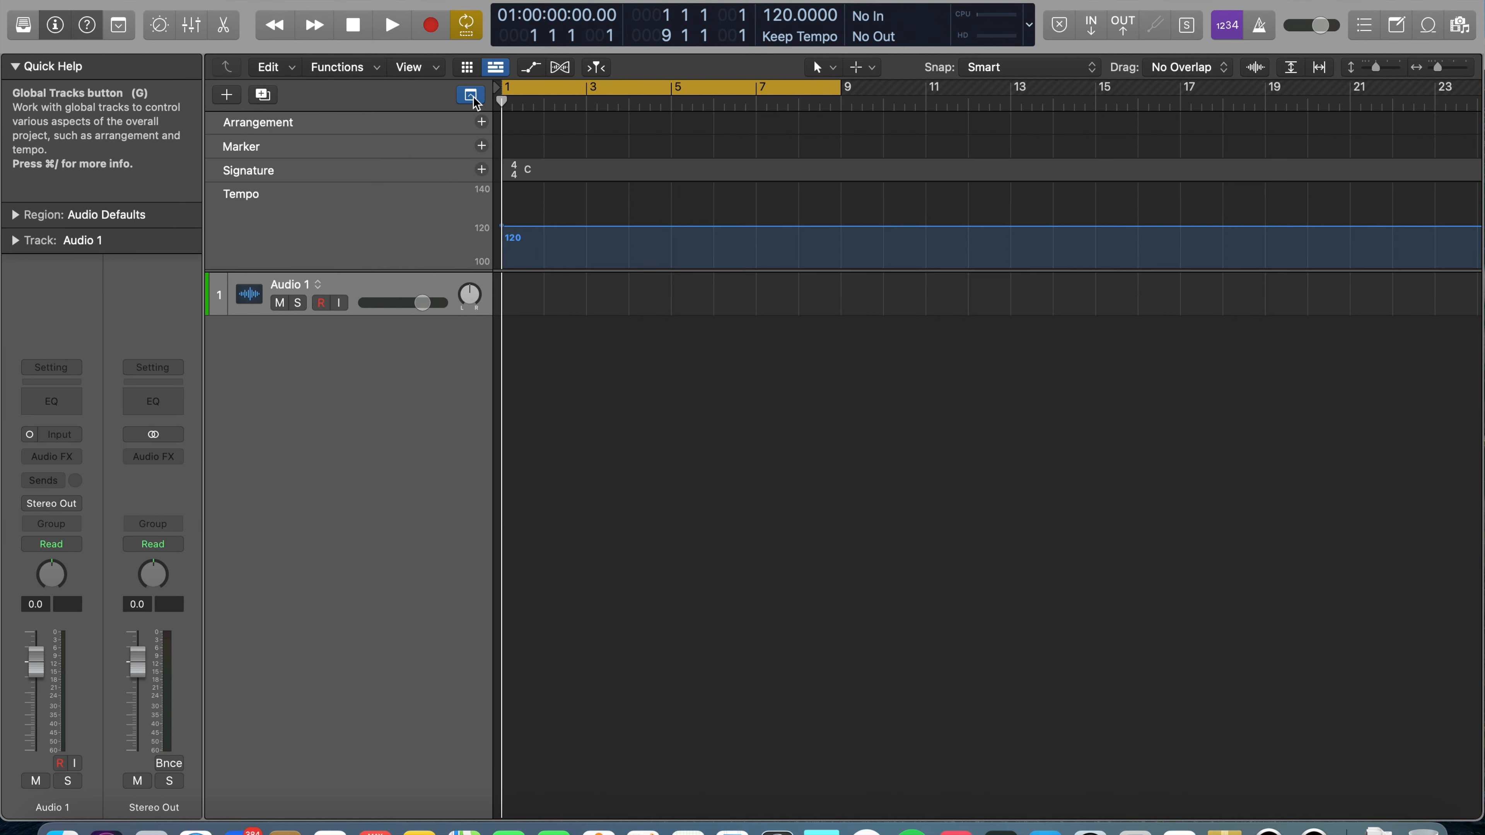
{"action": "right_click", "coordinate": [398, 208]}
{"action": "left_click", "coordinate": [439, 223]}
{"action": "right_click", "coordinate": [389, 183]}
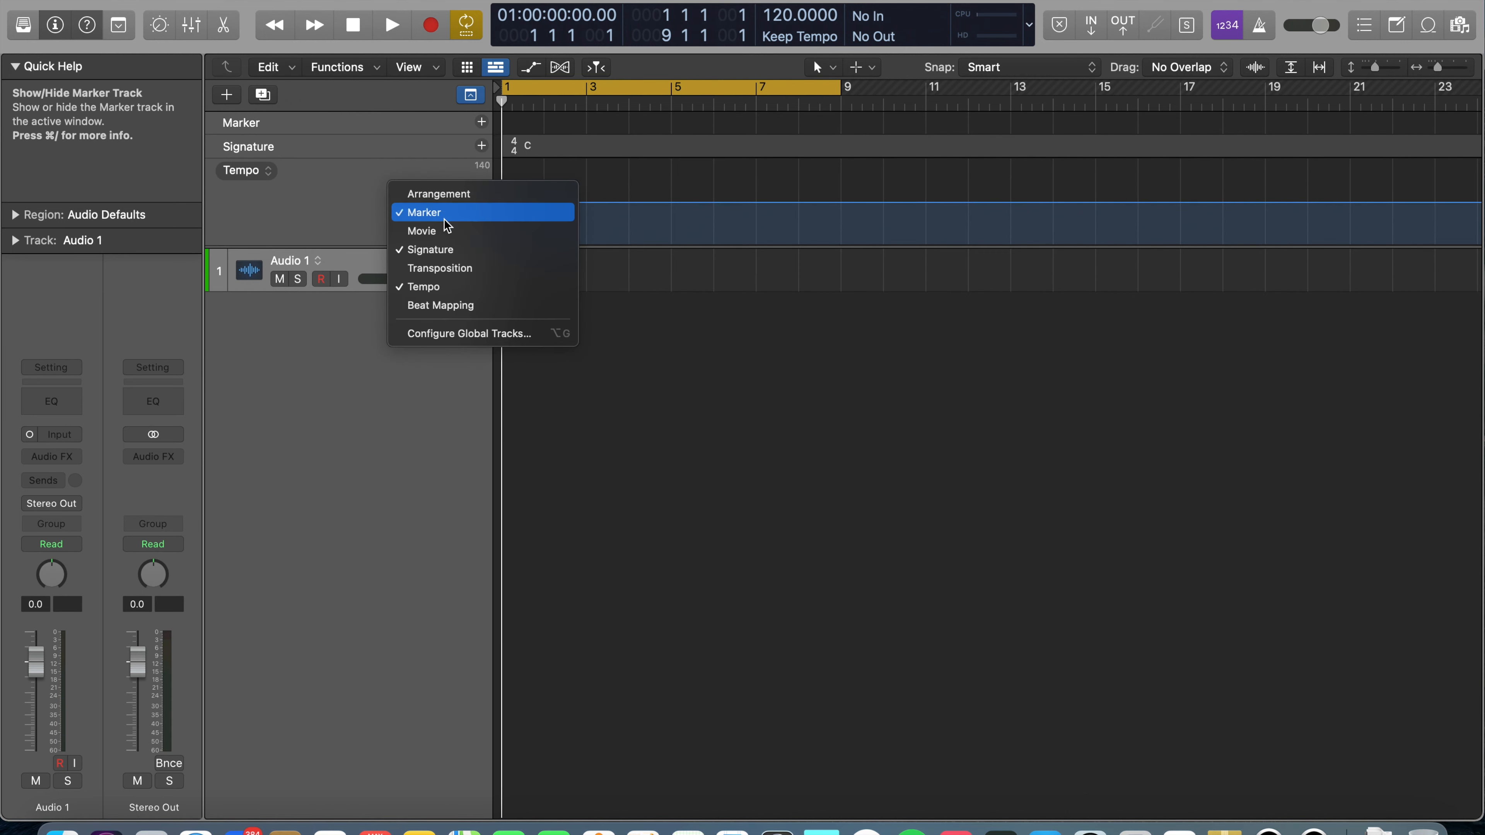
{"action": "left_click", "coordinate": [433, 249]}
{"action": "right_click", "coordinate": [356, 171]}
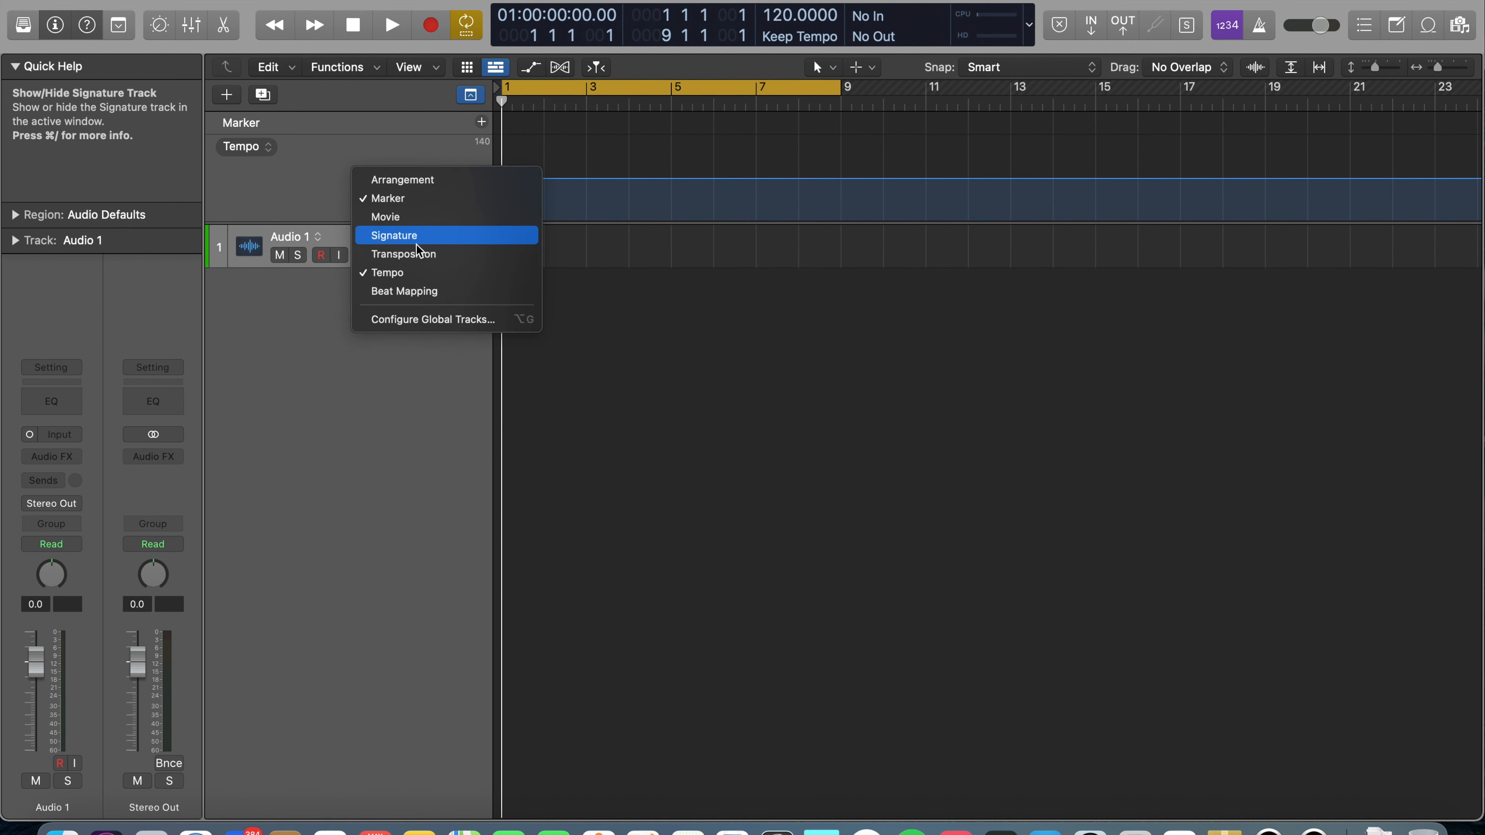
{"action": "left_click", "coordinate": [404, 270]}
Add a marker at bar 1 named Intro and shorten it to end at bar 3
{"action": "left_click", "coordinate": [482, 122]}
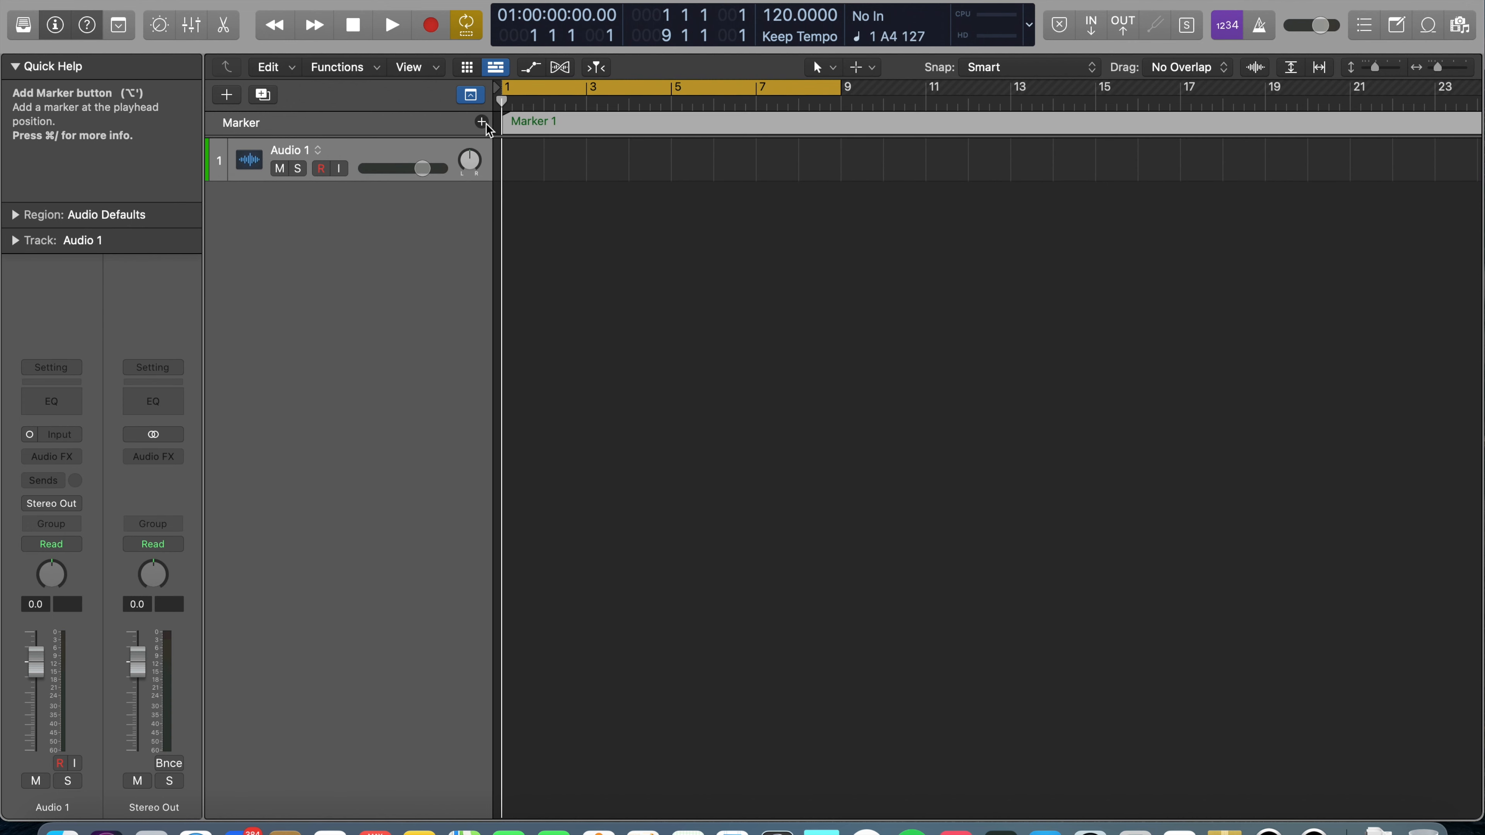
{"action": "double_click", "coordinate": [556, 120]}
{"action": "type", "text": "INtro"}
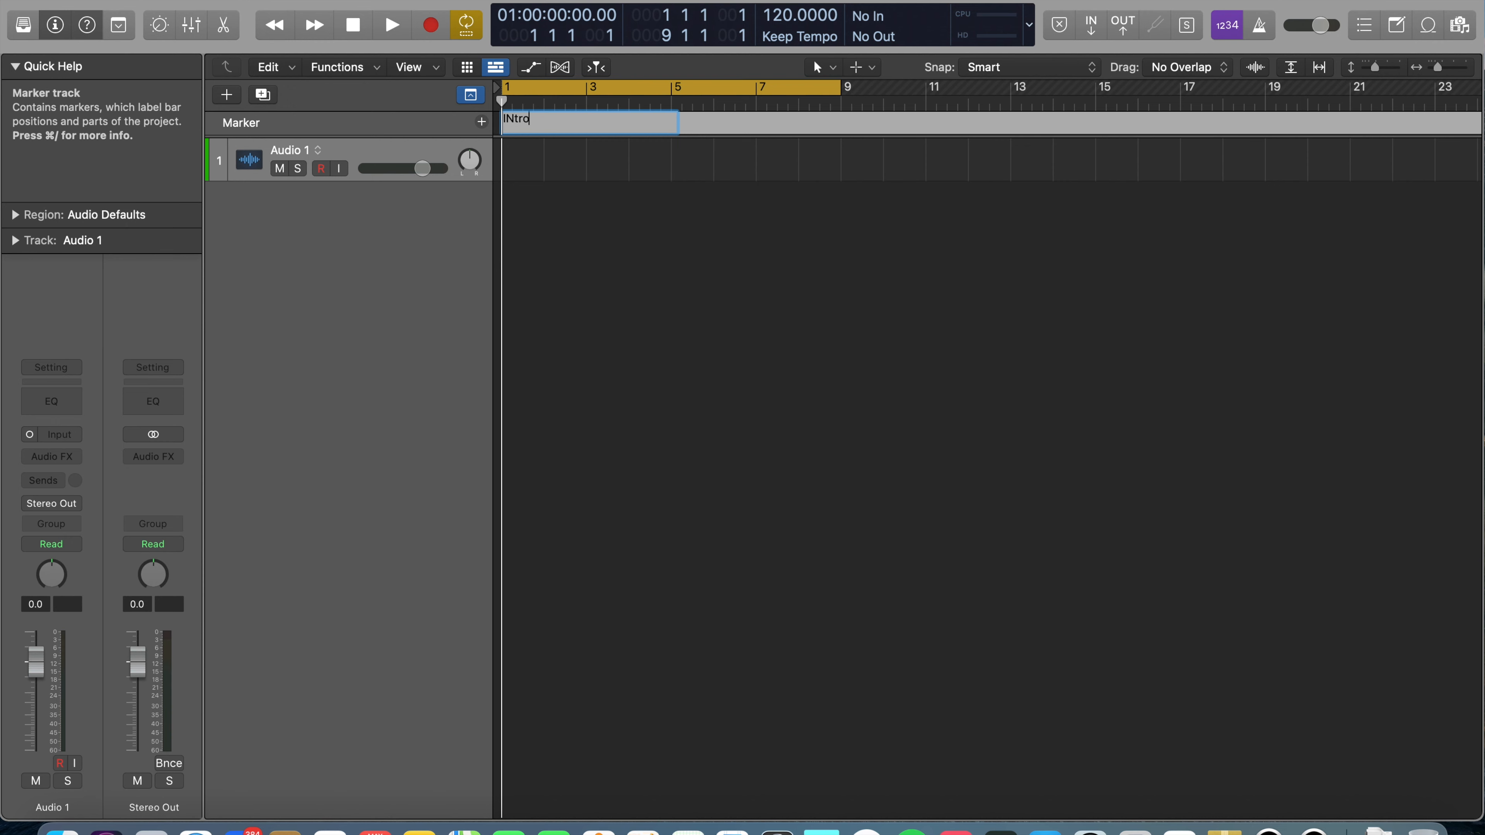
{"action": "type", "text": "Intro"}
{"action": "key", "text": "Return"}
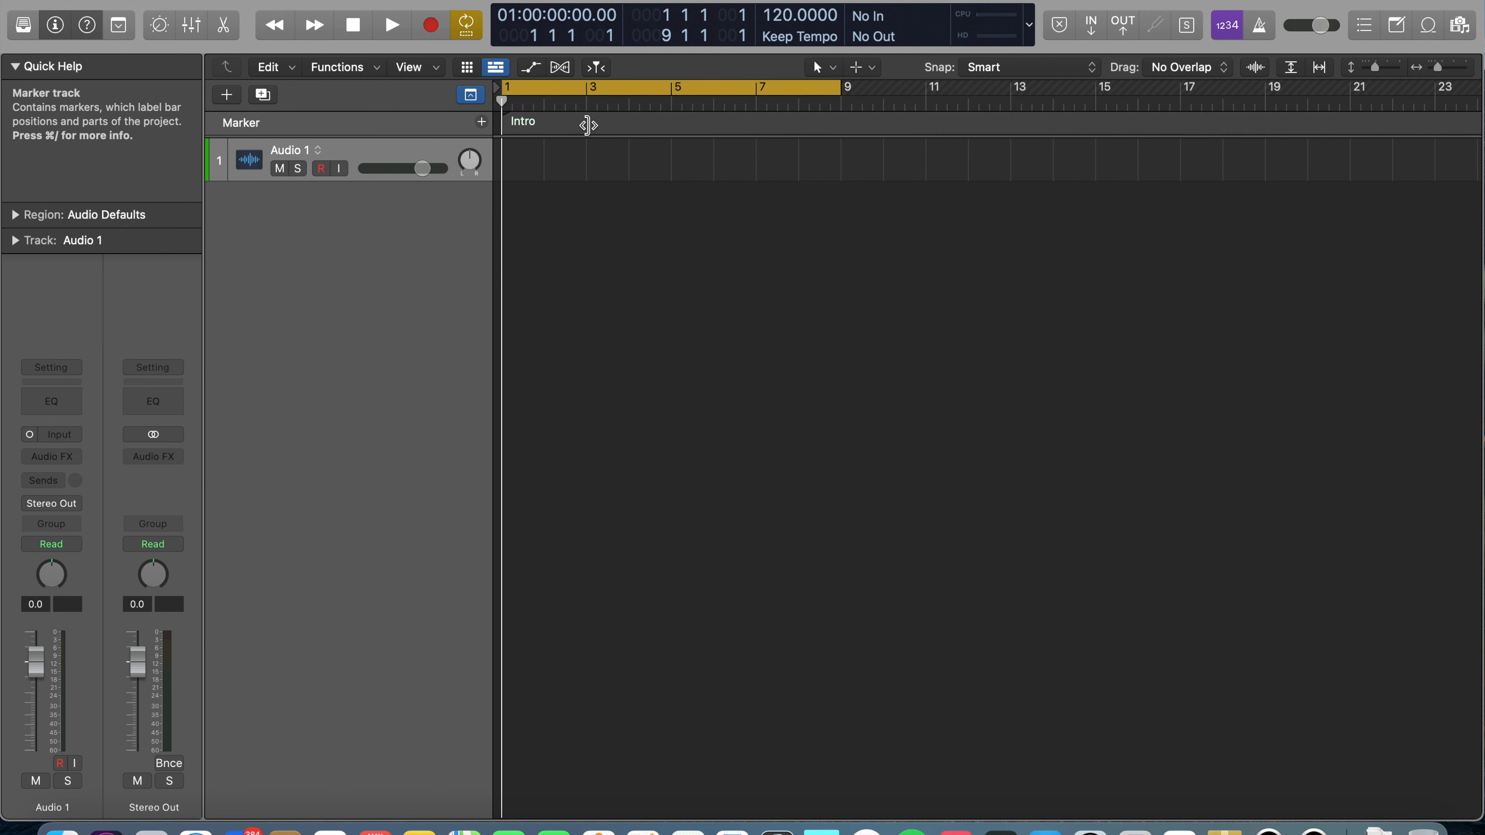
{"action": "left_click_drag", "start_coordinate": [588, 125], "coordinate": [587, 125]}
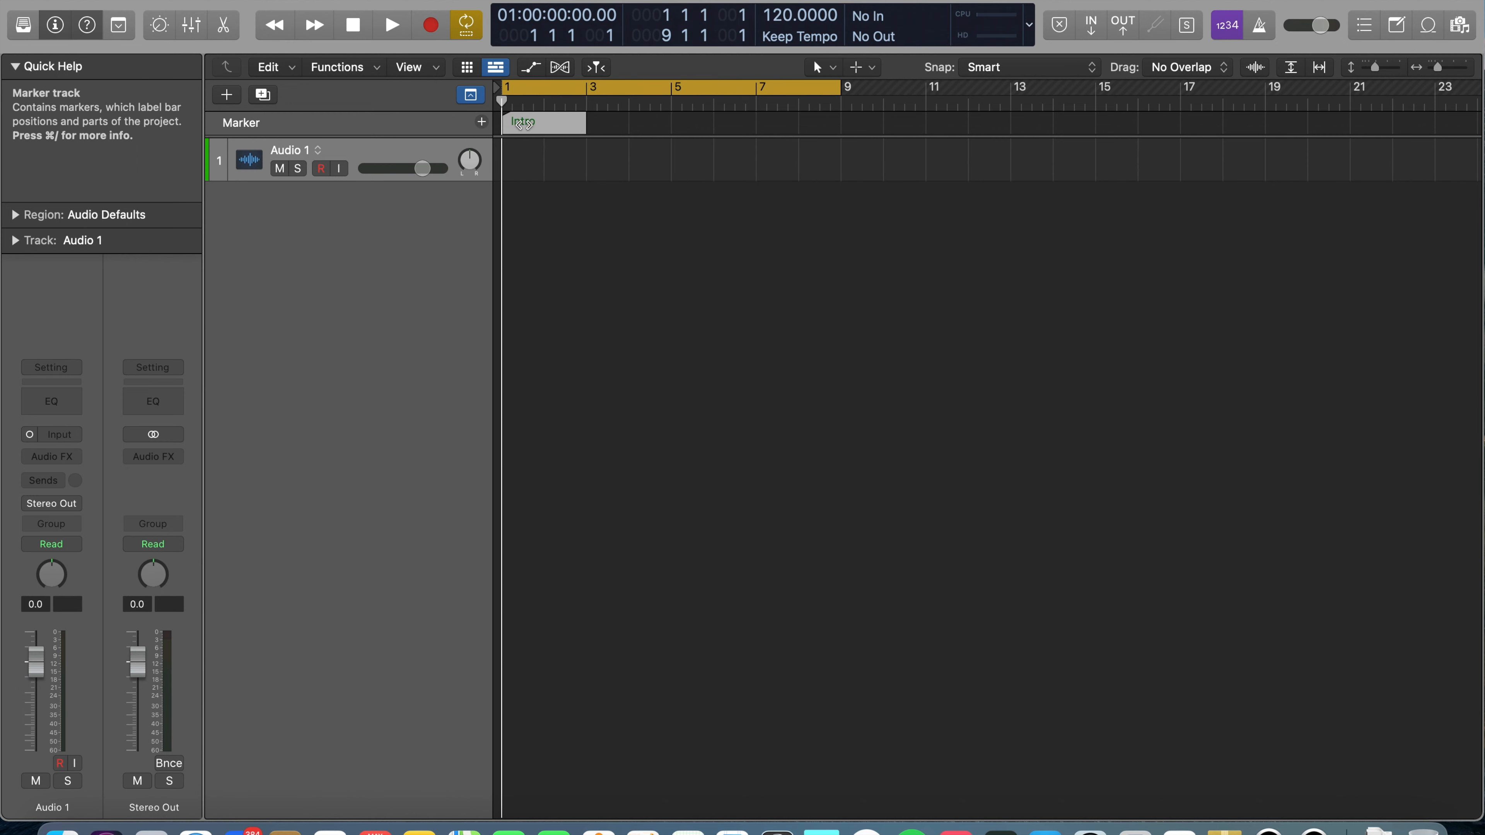
Add a second marker at bar 3 and name it Verse
{"action": "left_click_drag", "start_coordinate": [502, 101], "coordinate": [586, 100]}
{"action": "left_click", "coordinate": [479, 122]}
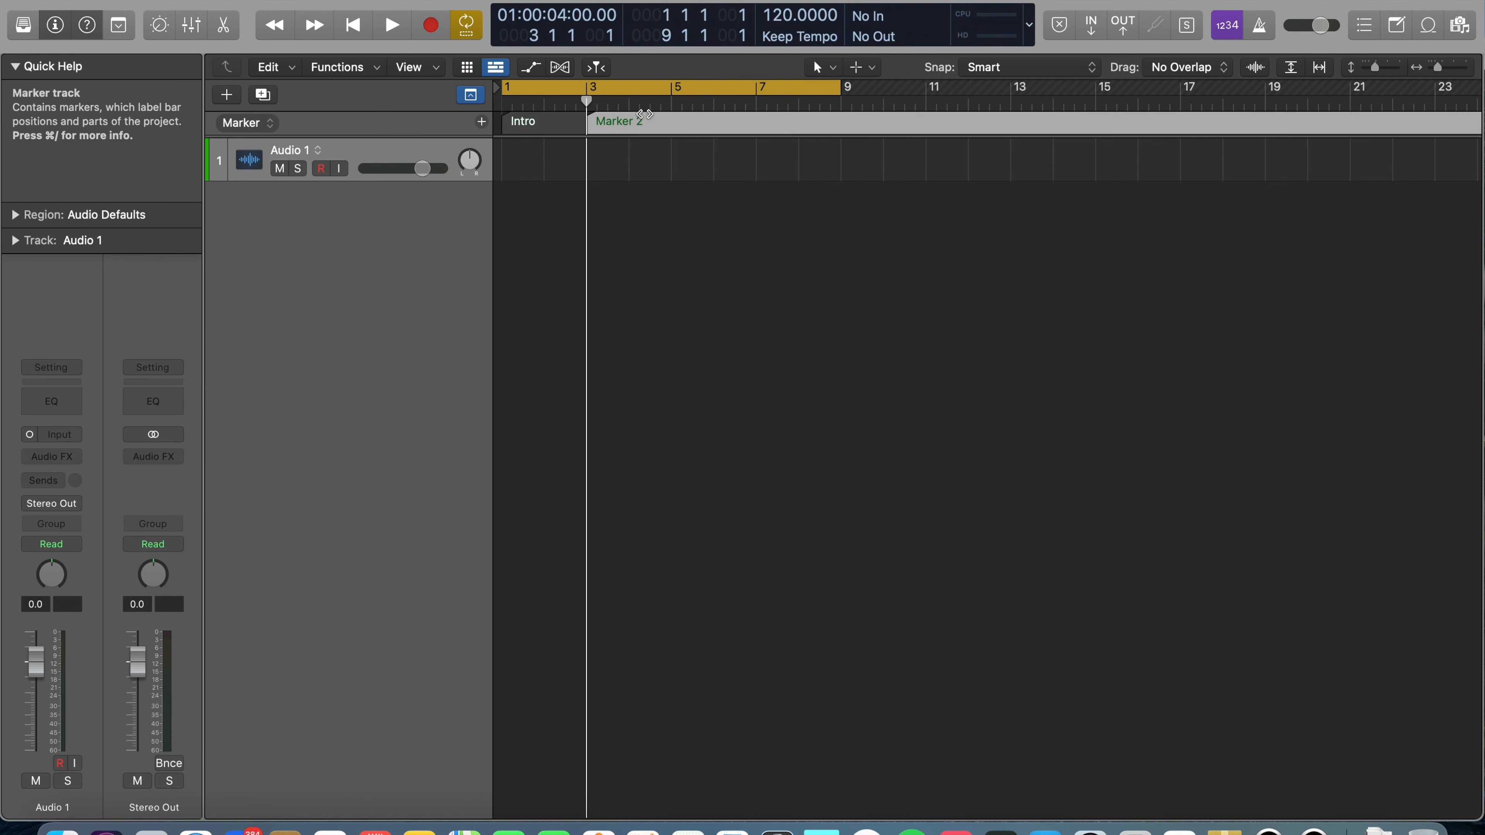
{"action": "double_click", "coordinate": [639, 121]}
{"action": "type", "text": "Cw"}
{"action": "key", "text": "Return"}
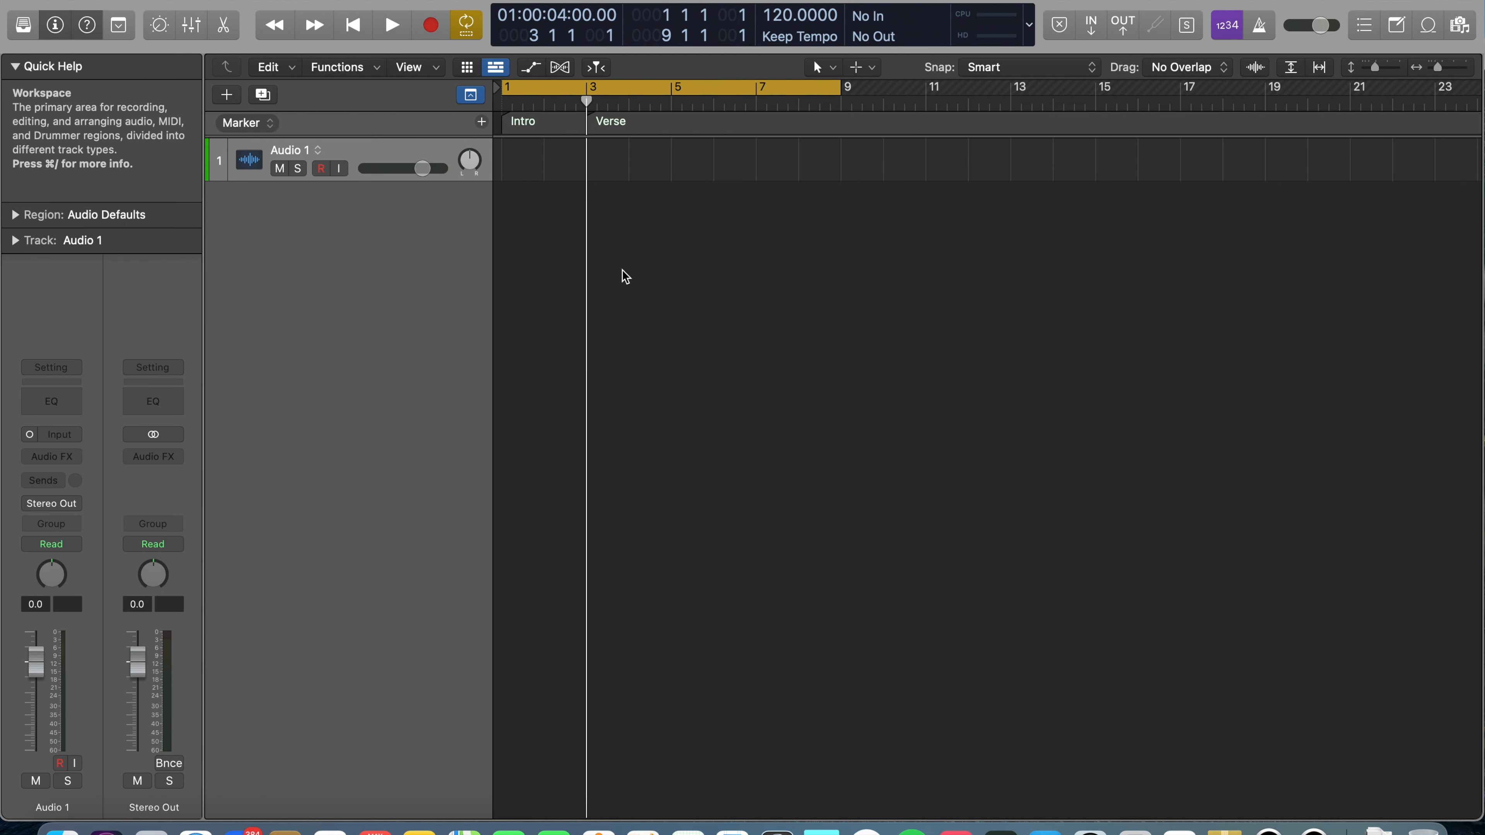
Place the playhead at bar 9 and add another marker there
{"action": "left_click", "coordinate": [844, 104]}
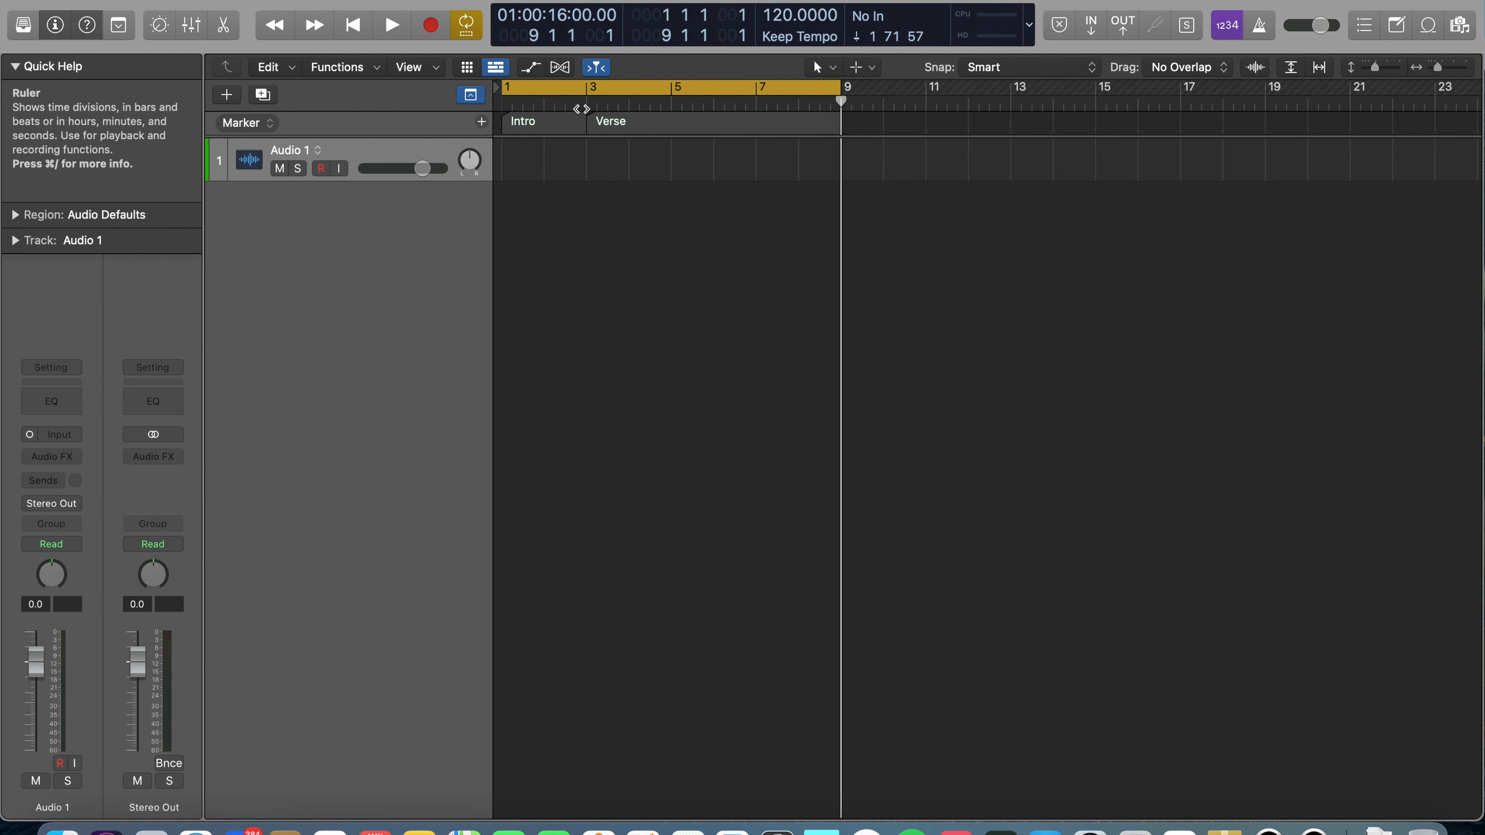
{"action": "left_click", "coordinate": [481, 122]}
{"action": "left_click", "coordinate": [801, 147]}
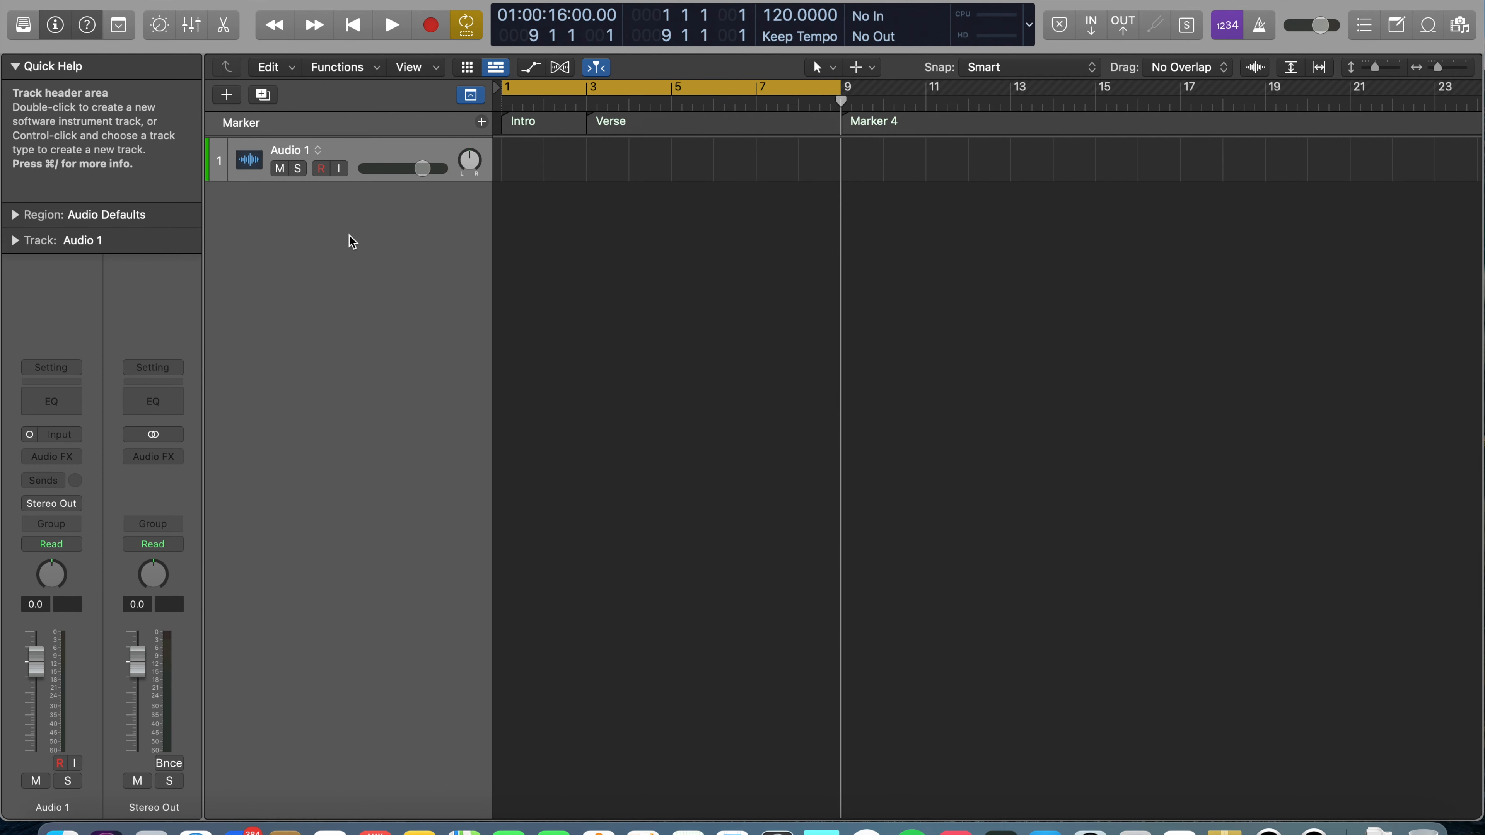
Create a new software instrument track and load Omnisphere as its instrument, closing the plug-in window
{"action": "right_click", "coordinate": [313, 210]}
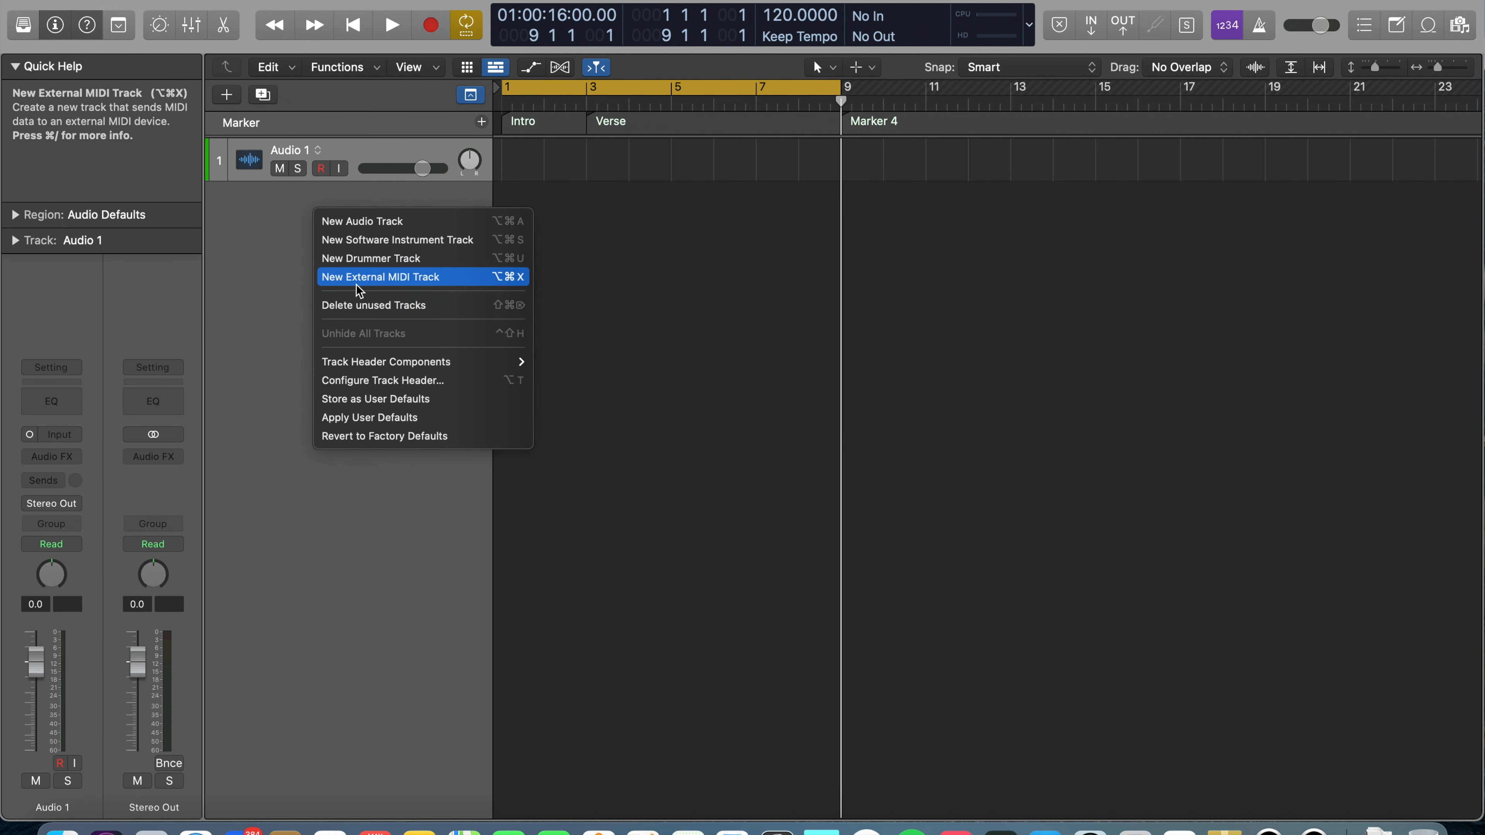
{"action": "left_click", "coordinate": [434, 240]}
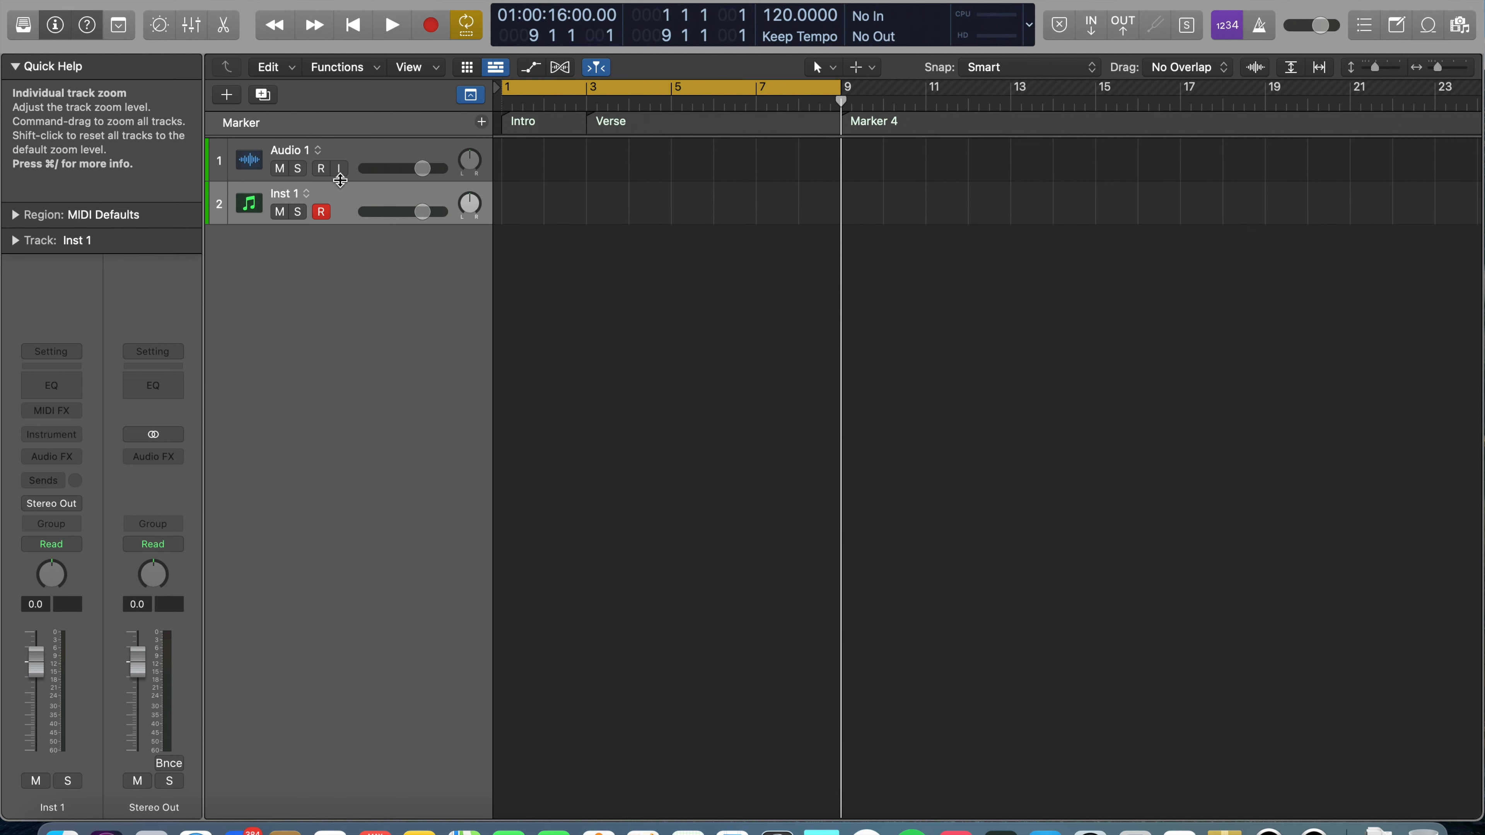
{"action": "left_click", "coordinate": [77, 435]}
{"action": "mouse_move", "coordinate": [146, 507]}
{"action": "left_click", "coordinate": [252, 507]}
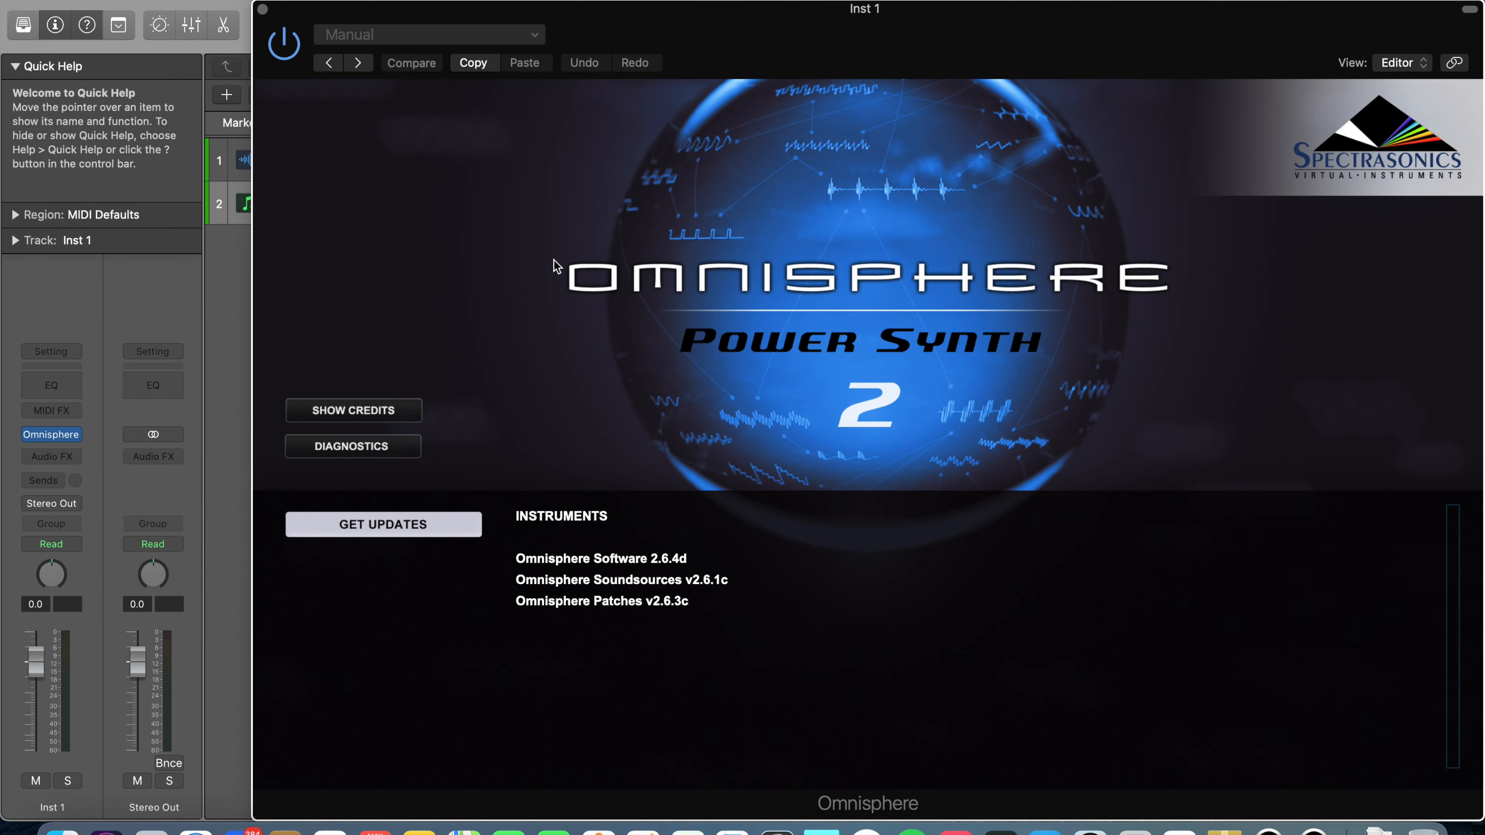
{"action": "left_click", "coordinate": [268, 10]}
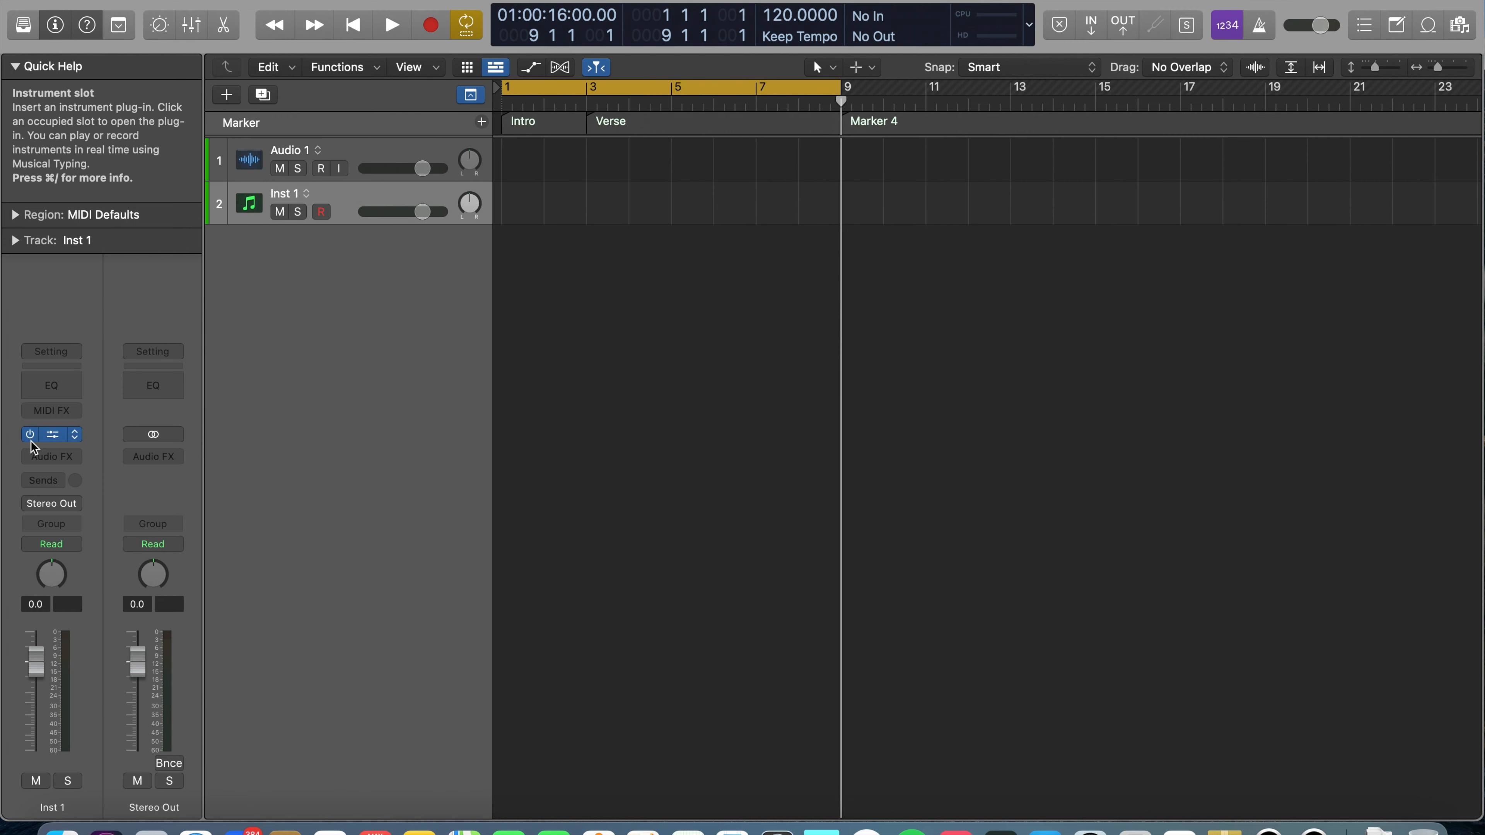
Insert the stereo ChromaVerb effect on the Inst 1 track and close its plug-in window
{"action": "left_click", "coordinate": [35, 457]}
{"action": "mouse_move", "coordinate": [117, 503]}
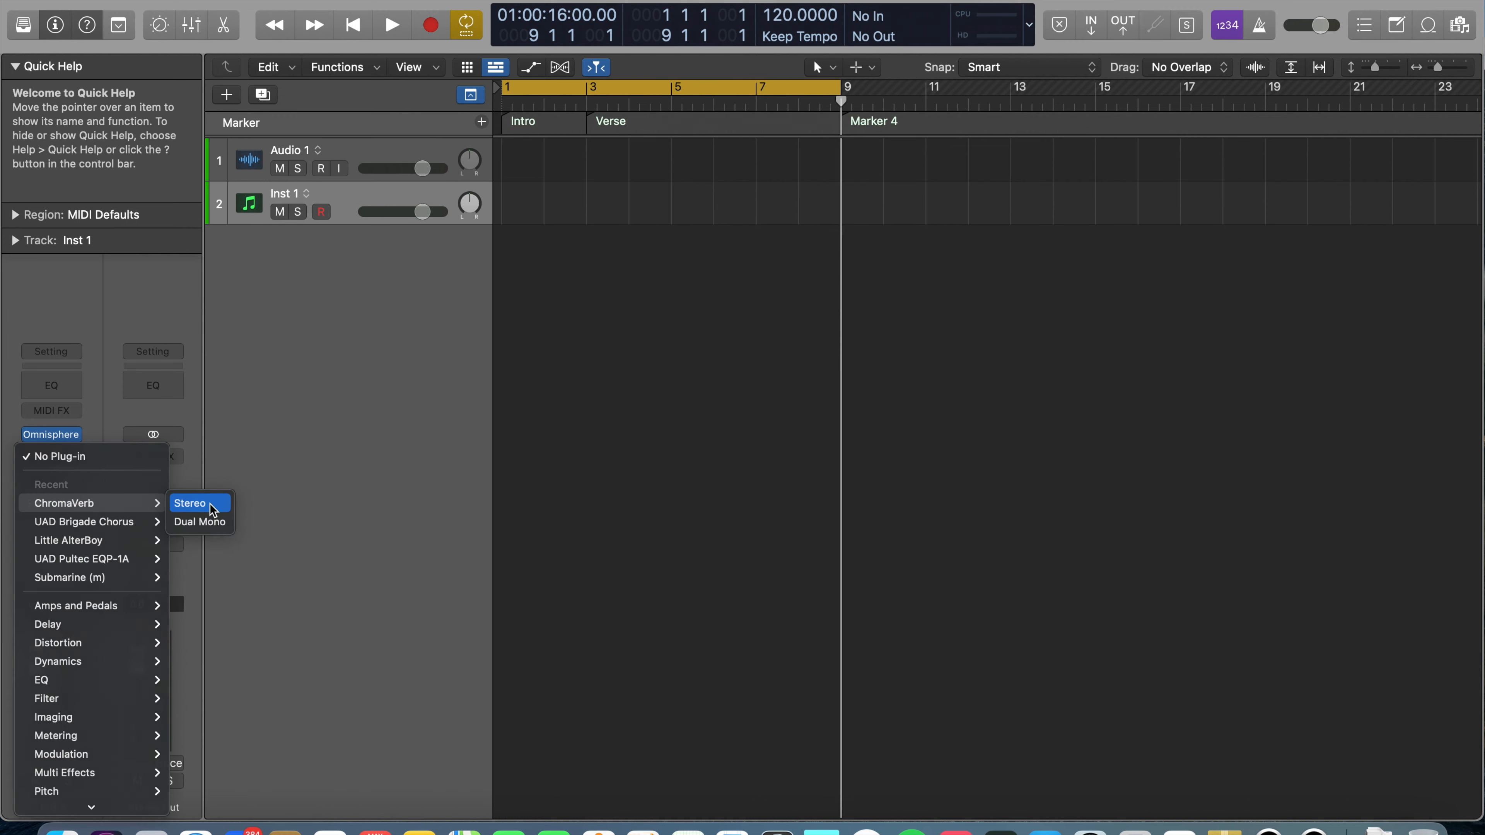
{"action": "left_click", "coordinate": [186, 502]}
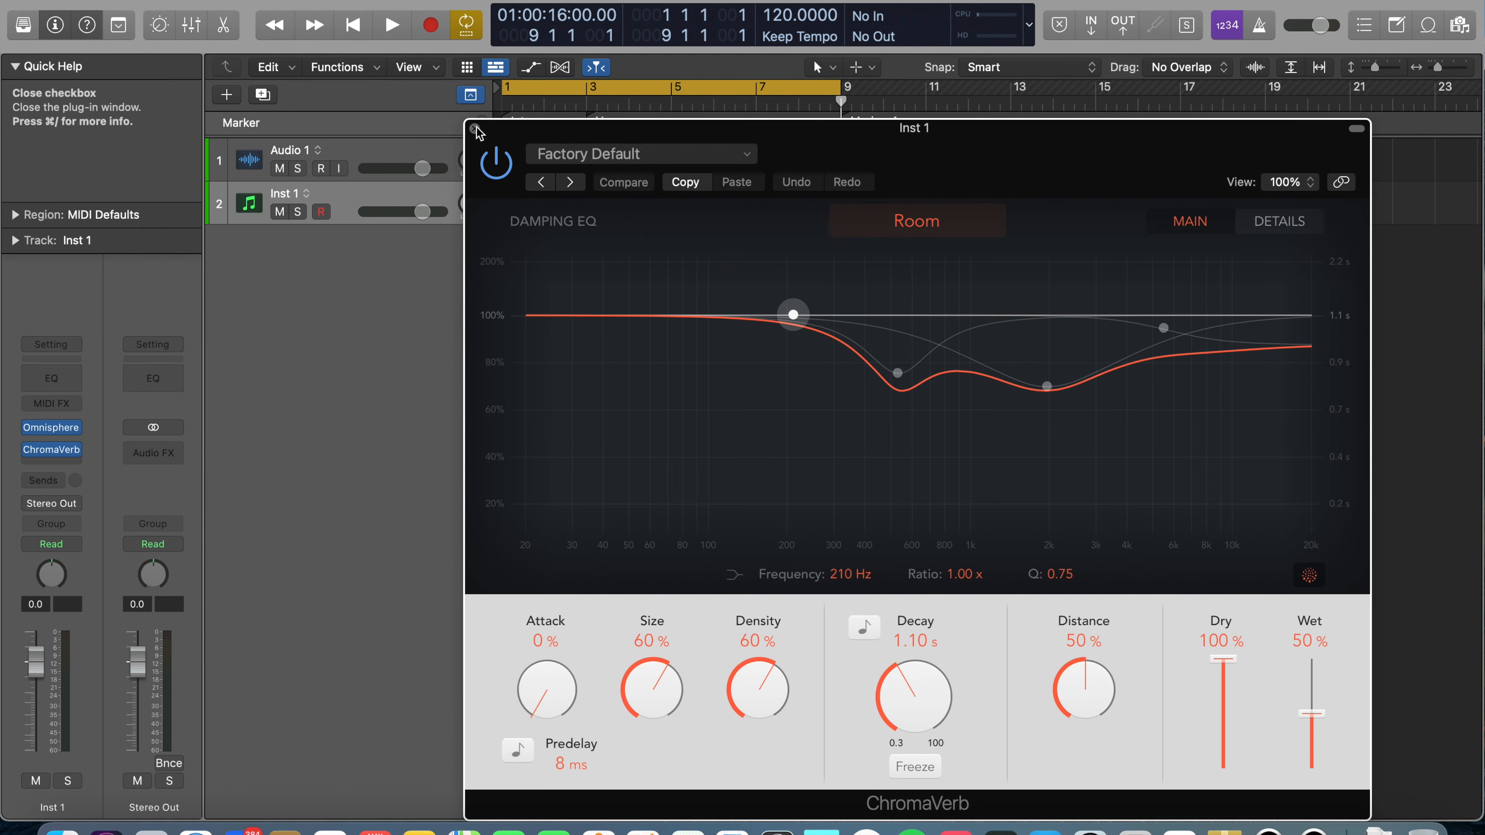
{"action": "left_click", "coordinate": [475, 128]}
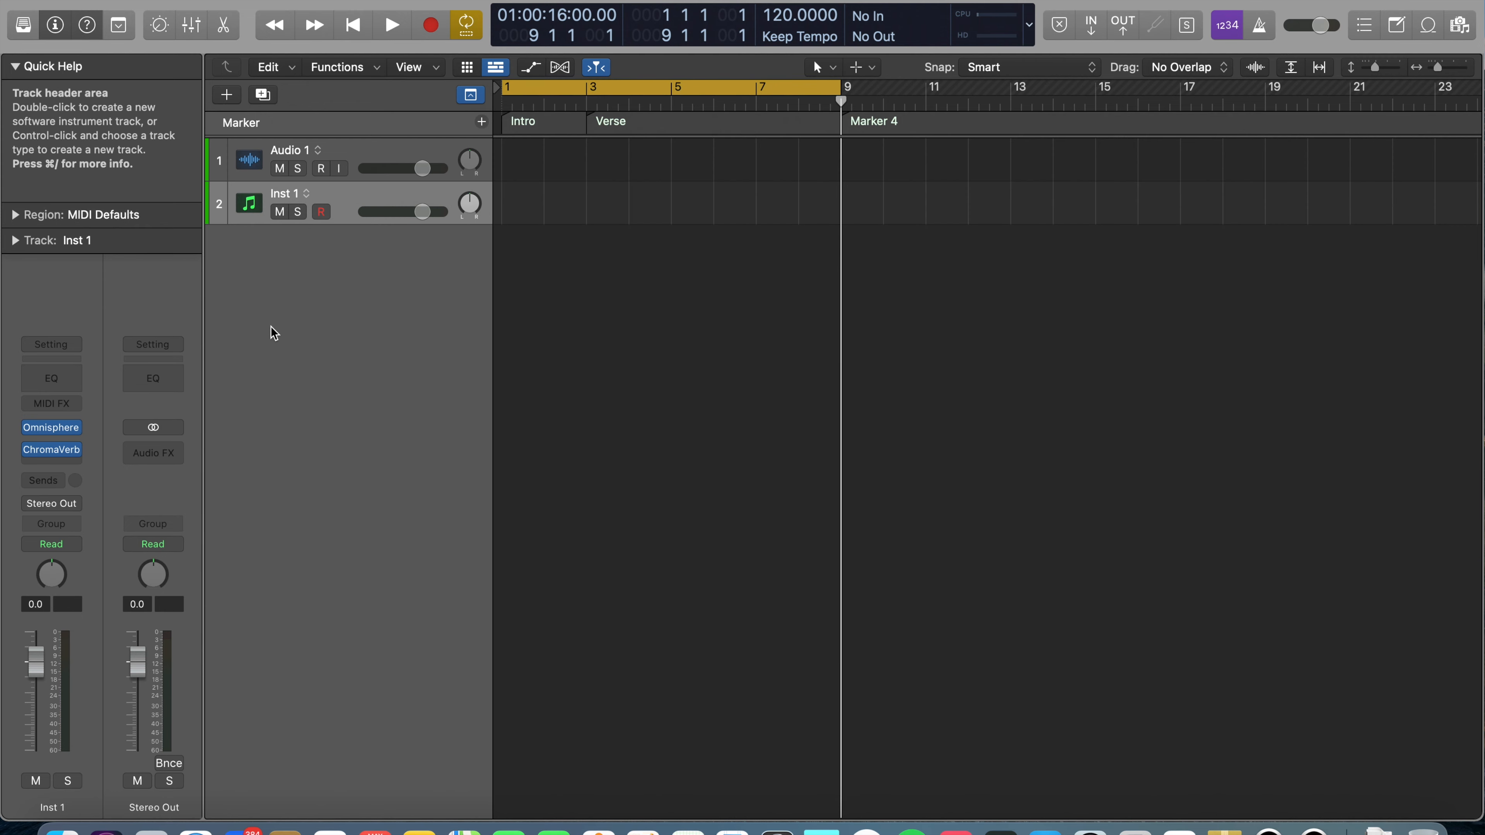
Create a new audio track below Inst 1 and set its input to Input 1 (MIC/LINE/HIZ 1)
{"action": "right_click", "coordinate": [318, 258]}
{"action": "left_click", "coordinate": [348, 259]}
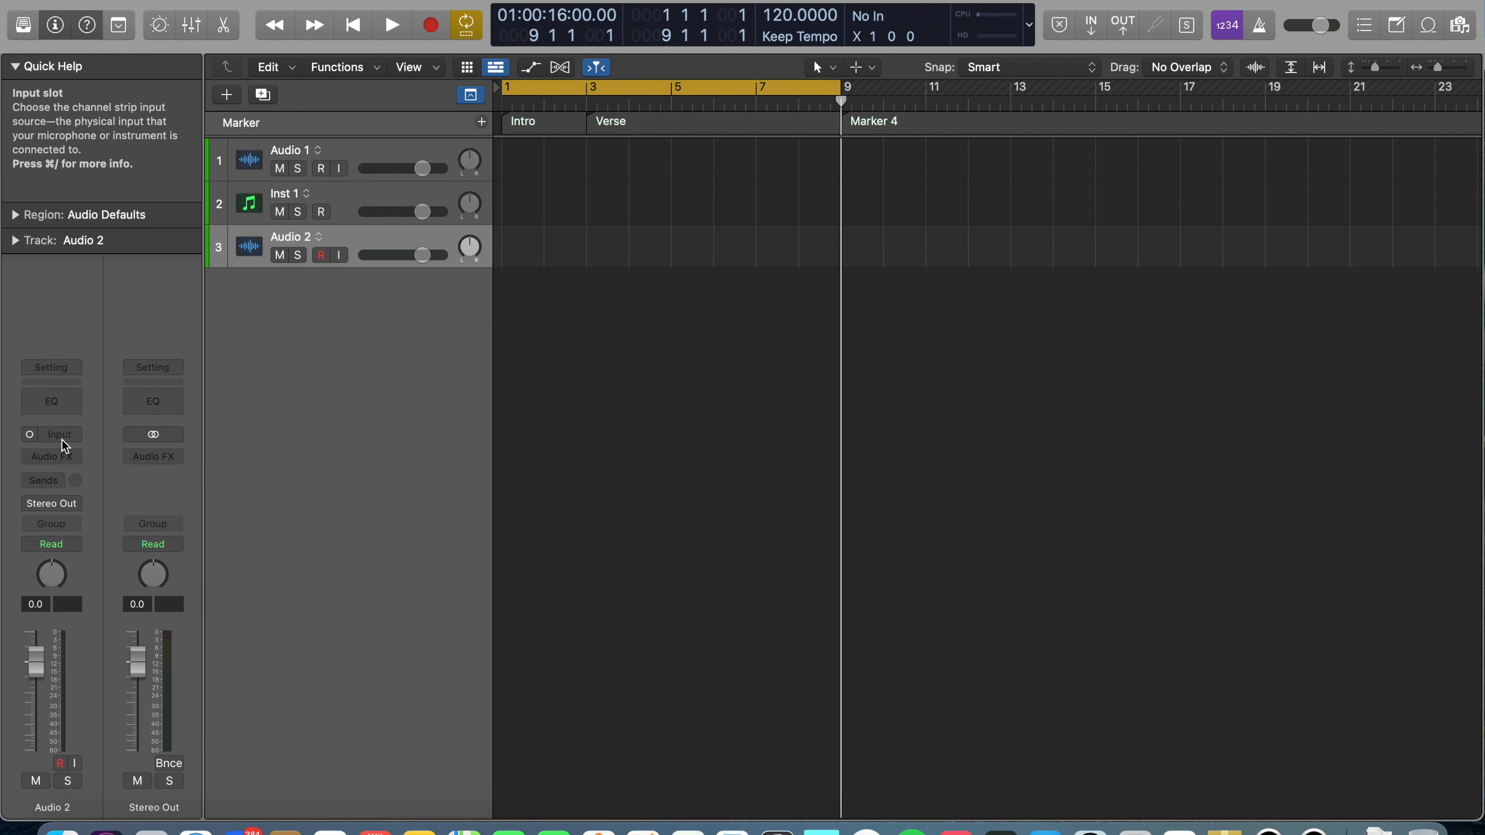
{"action": "left_click", "coordinate": [60, 435]}
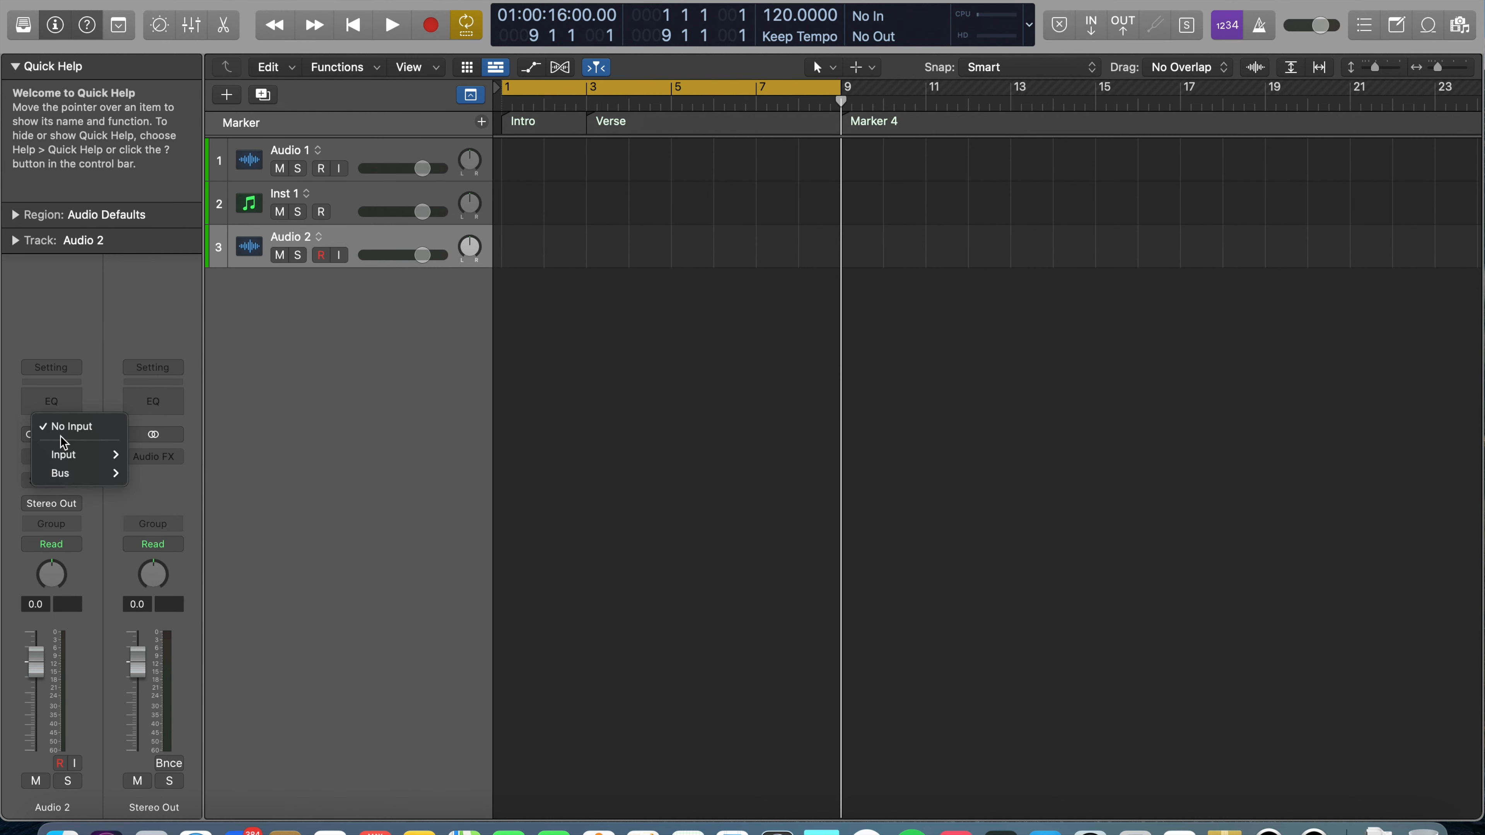
{"action": "mouse_move", "coordinate": [61, 454]}
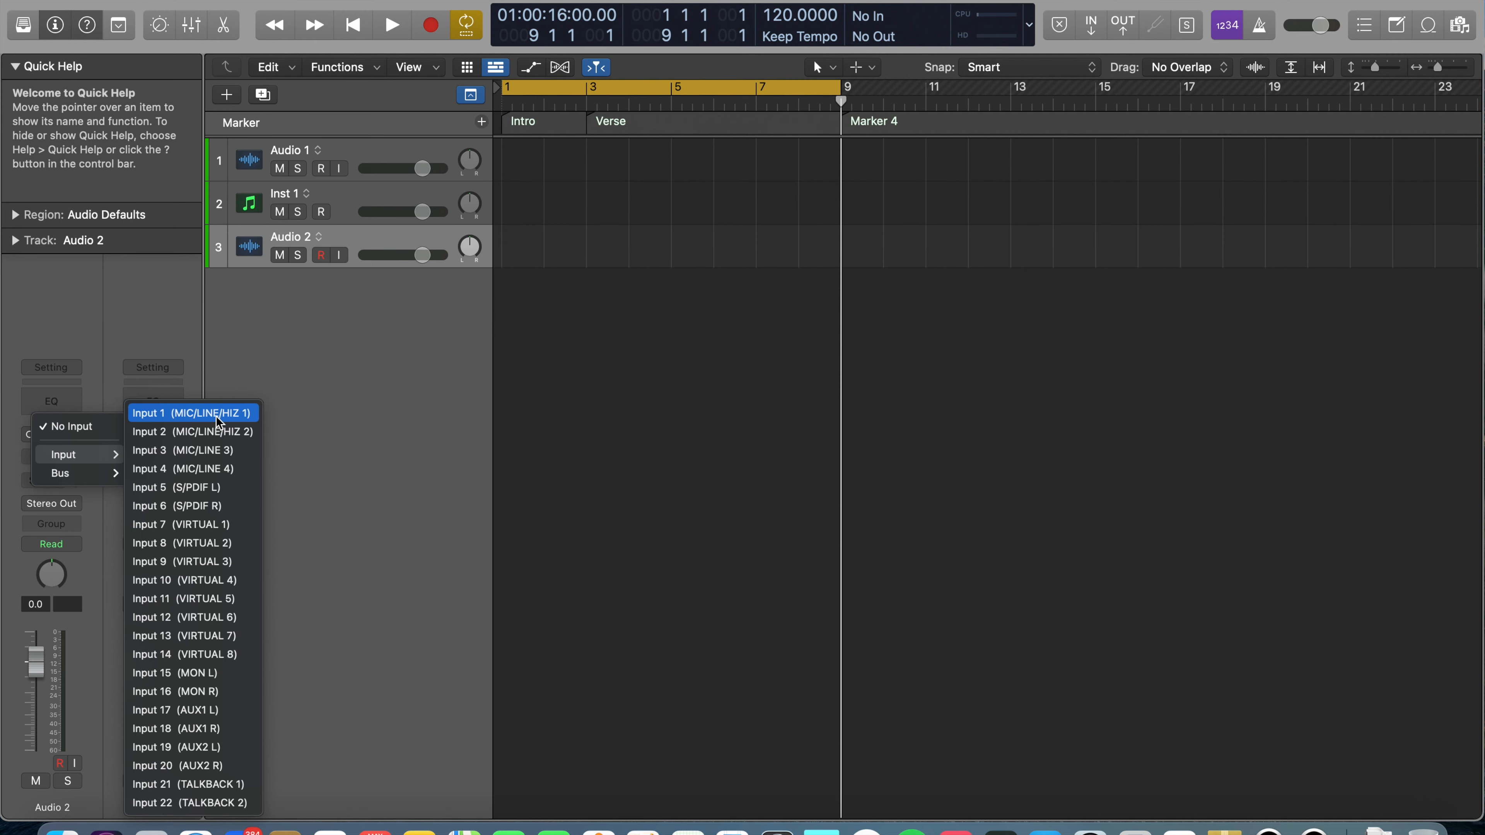
{"action": "left_click", "coordinate": [216, 415]}
Set the Audio 2 track's input back to No Input
{"action": "left_click", "coordinate": [71, 459]}
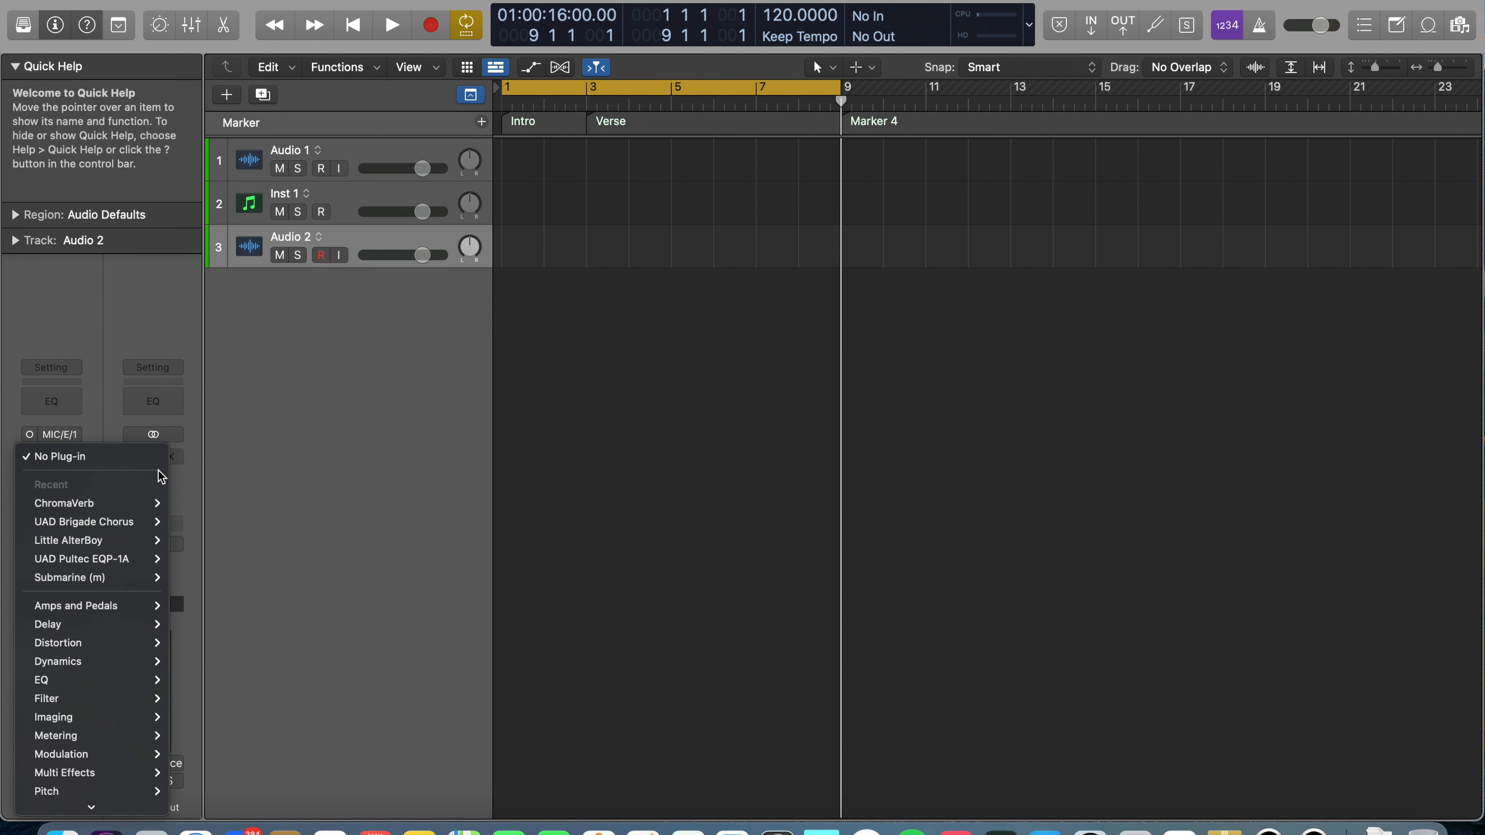
{"action": "left_click", "coordinate": [73, 437]}
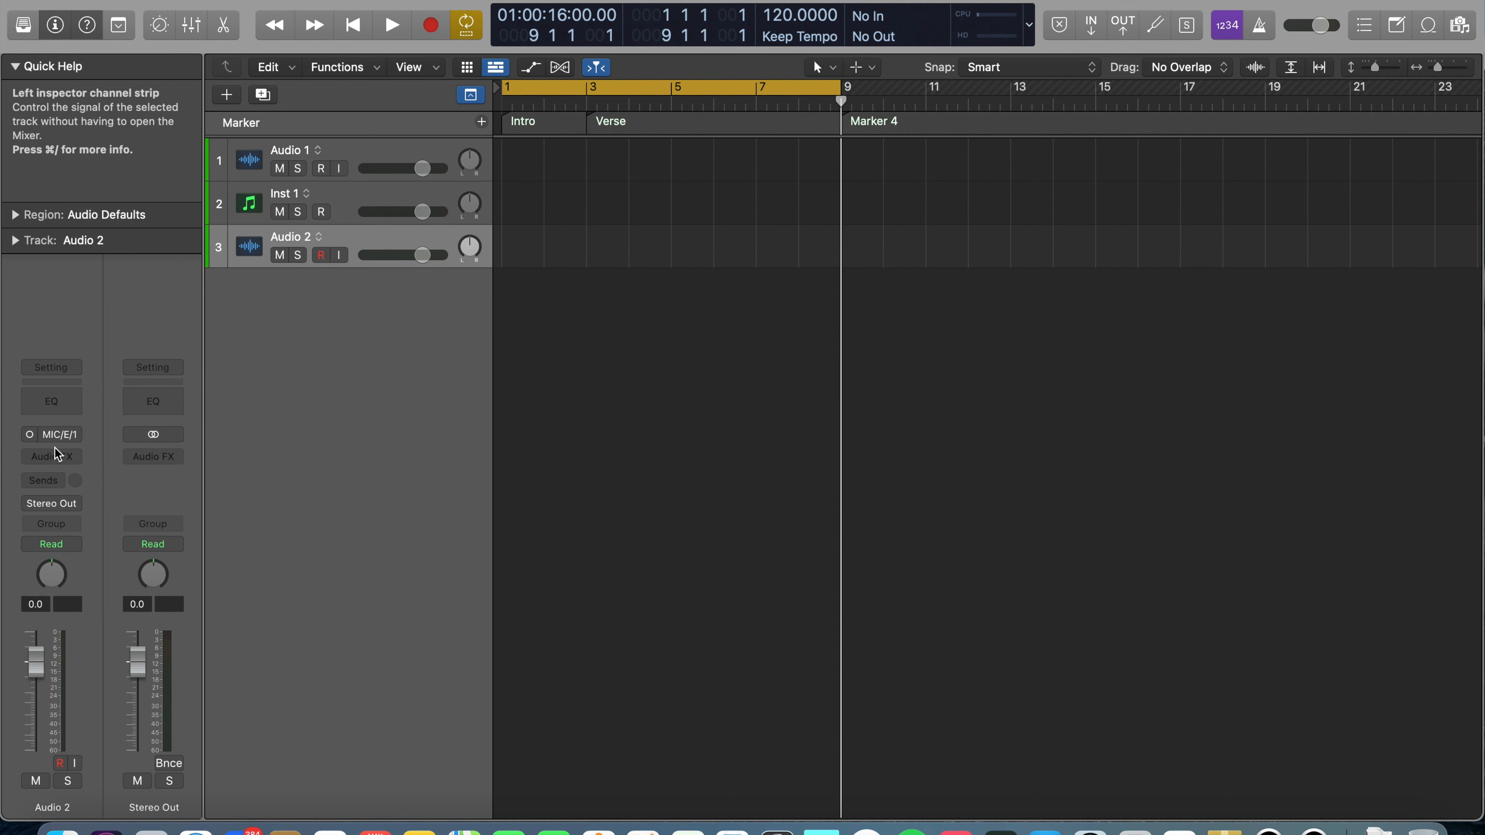
{"action": "left_click", "coordinate": [67, 438]}
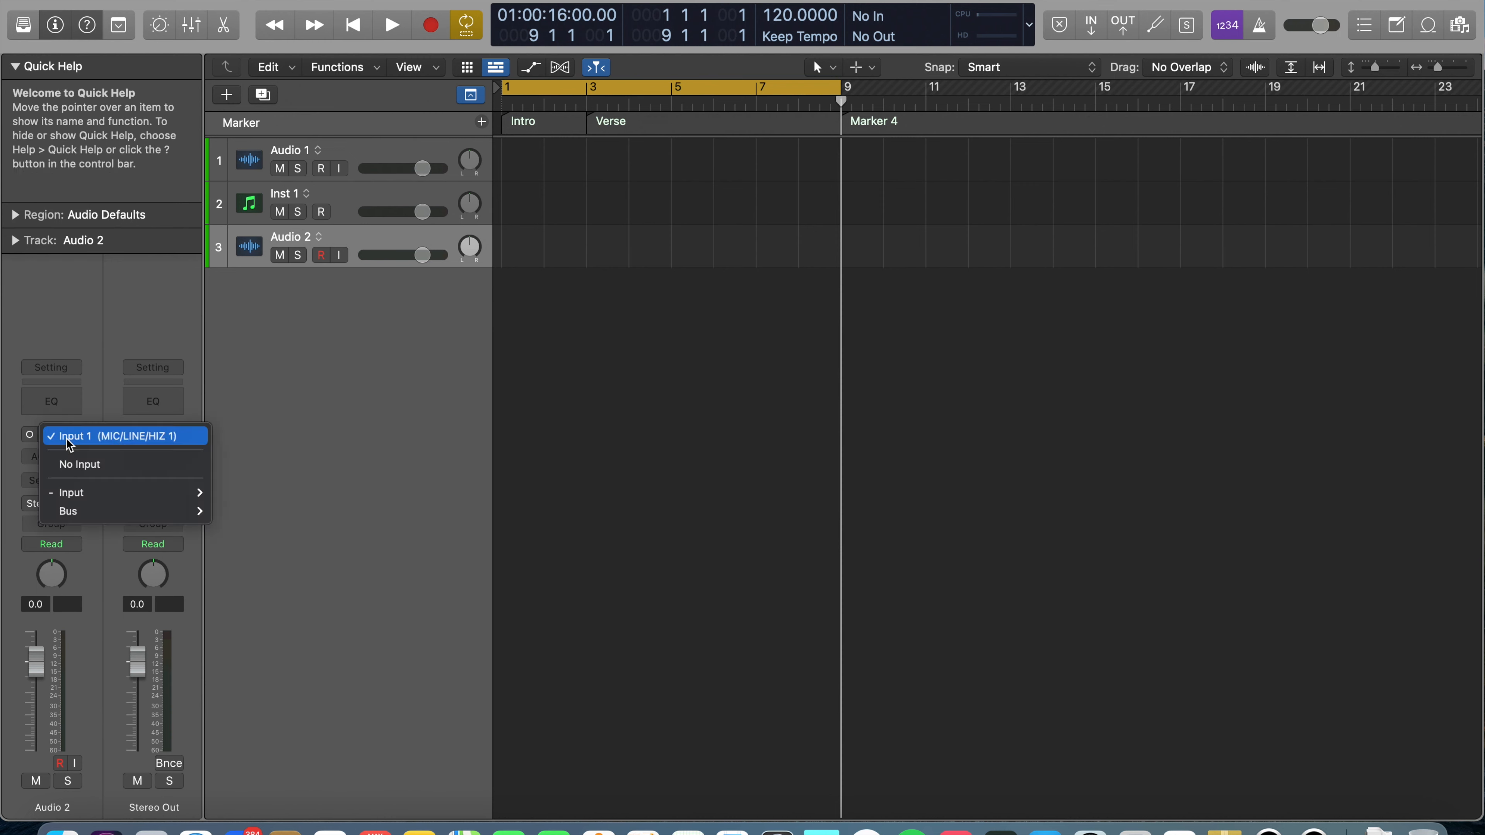
{"action": "left_click", "coordinate": [139, 467]}
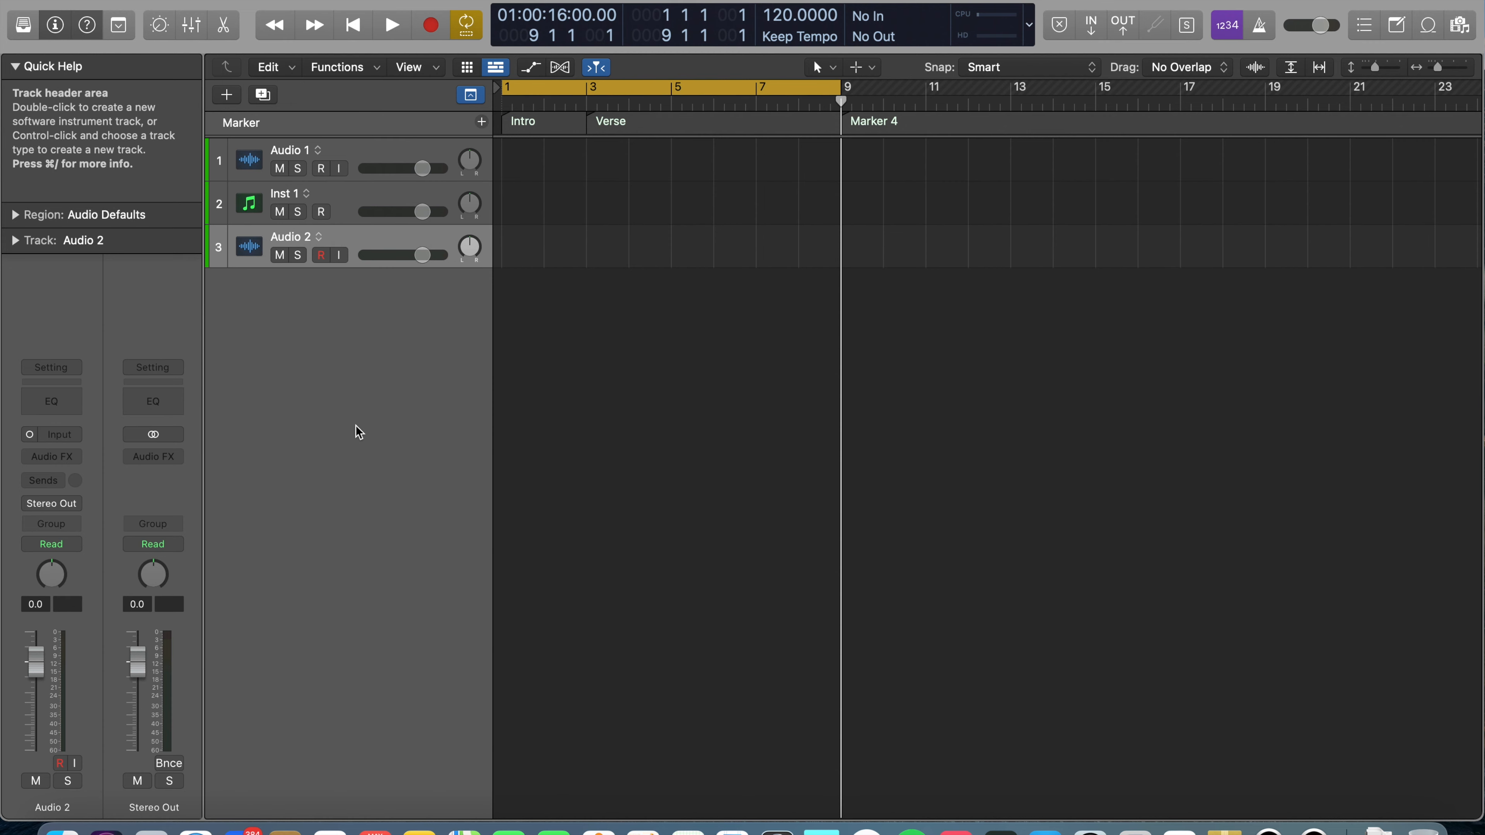
Load the Natural Vocal patch from the Library's Voice category onto the Audio 2 track and close the Library
{"action": "left_click", "coordinate": [24, 26]}
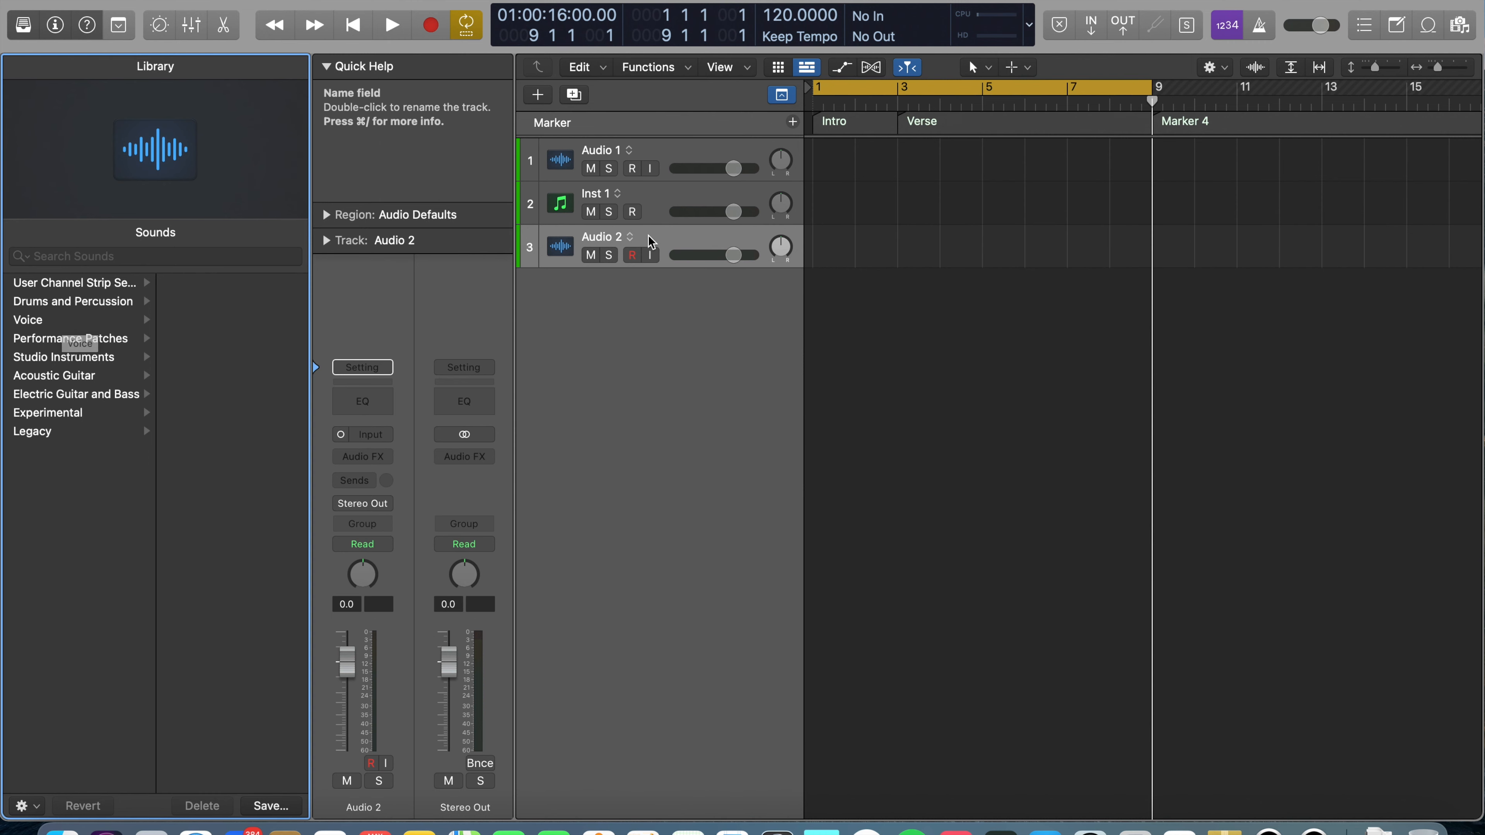
{"action": "left_click", "coordinate": [40, 325]}
{"action": "left_click", "coordinate": [211, 413]}
{"action": "left_click", "coordinate": [23, 24]}
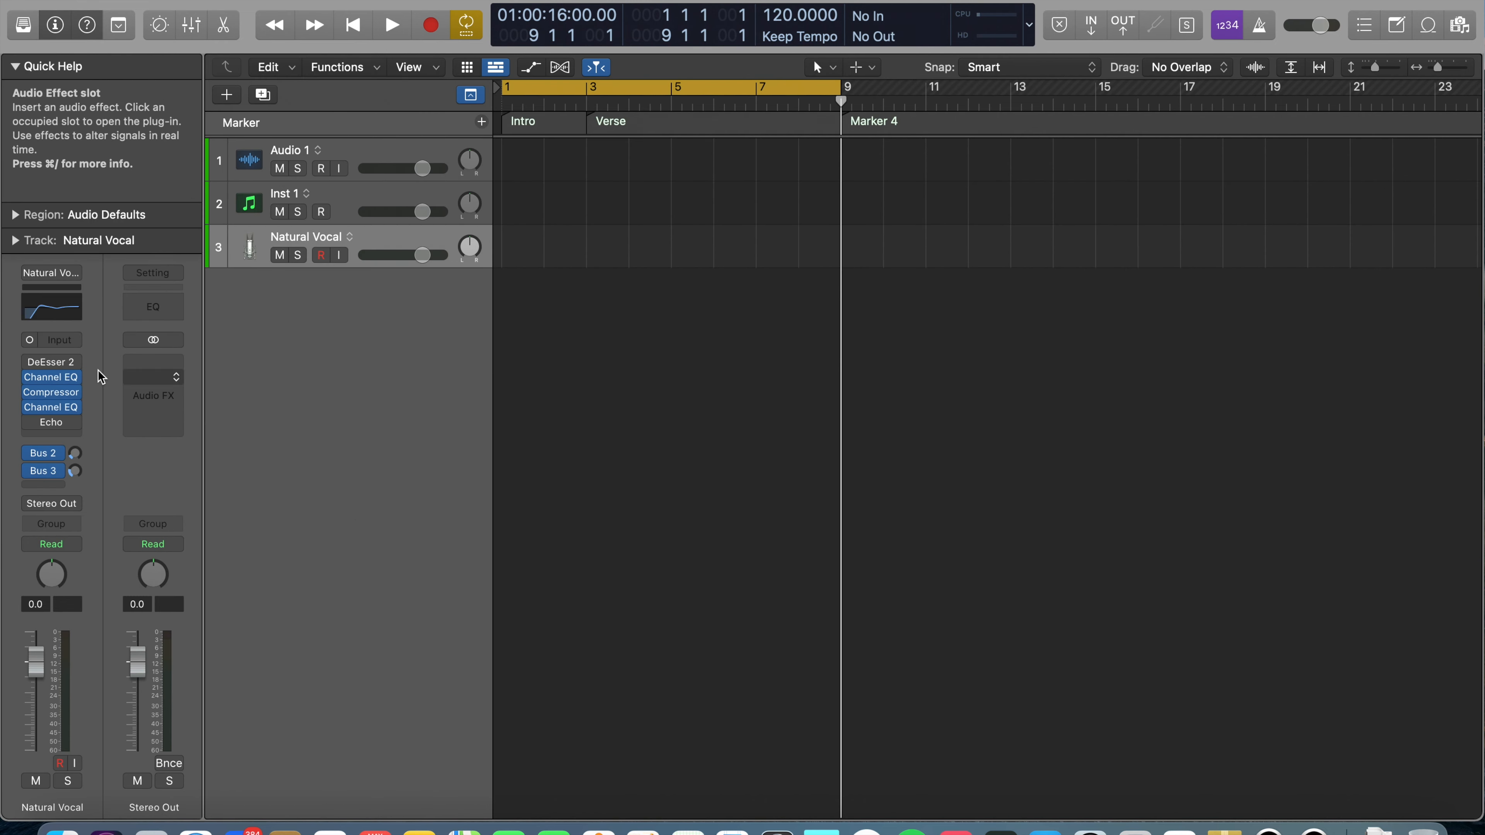
View the Natural Vocal track's Channel EQ and the Library's Studio Instruments and Drums and Percussion categories, closing both again
{"action": "left_click", "coordinate": [52, 314]}
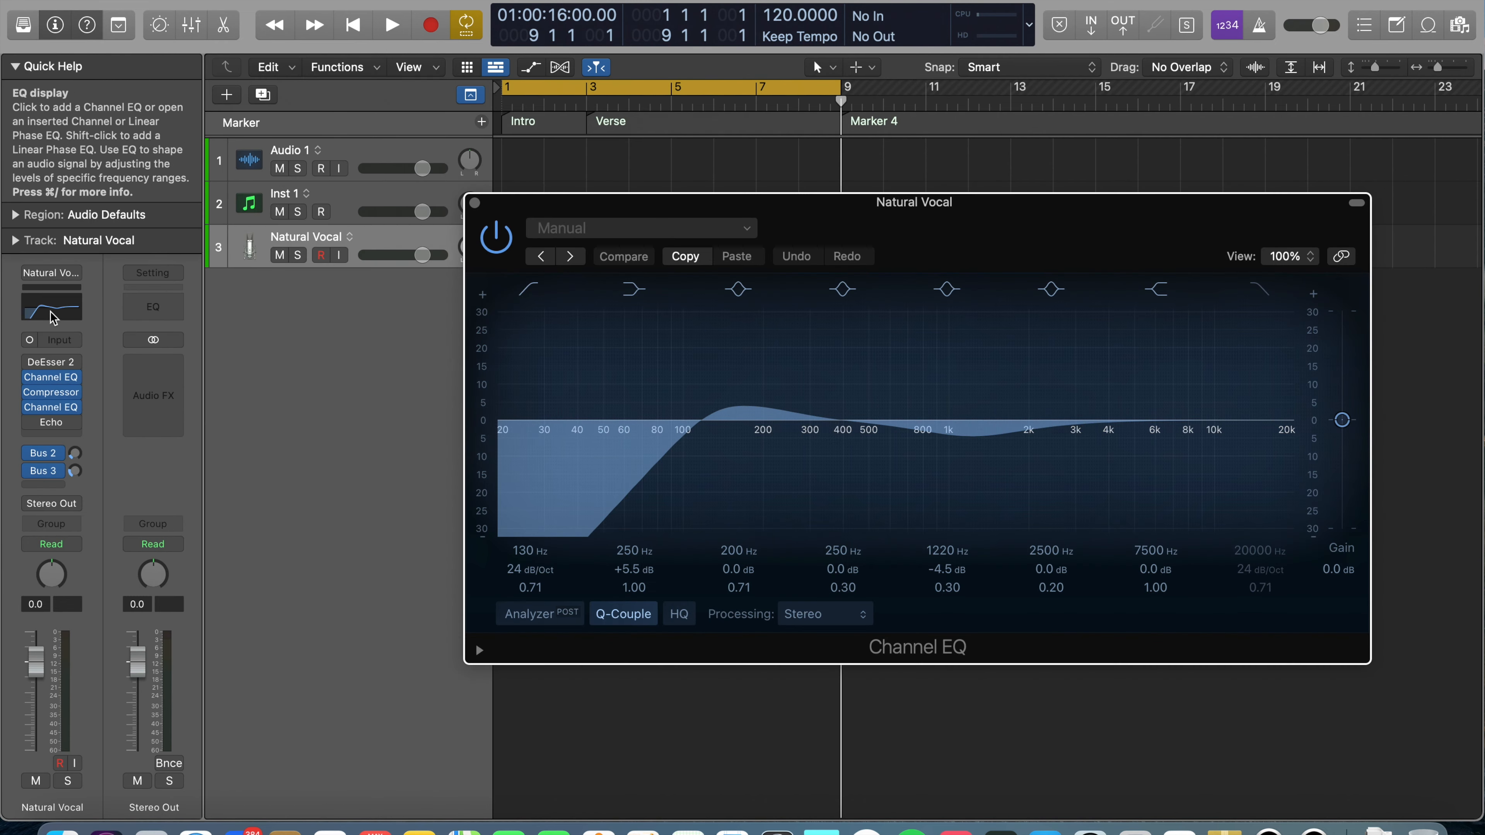
{"action": "left_click", "coordinate": [475, 203]}
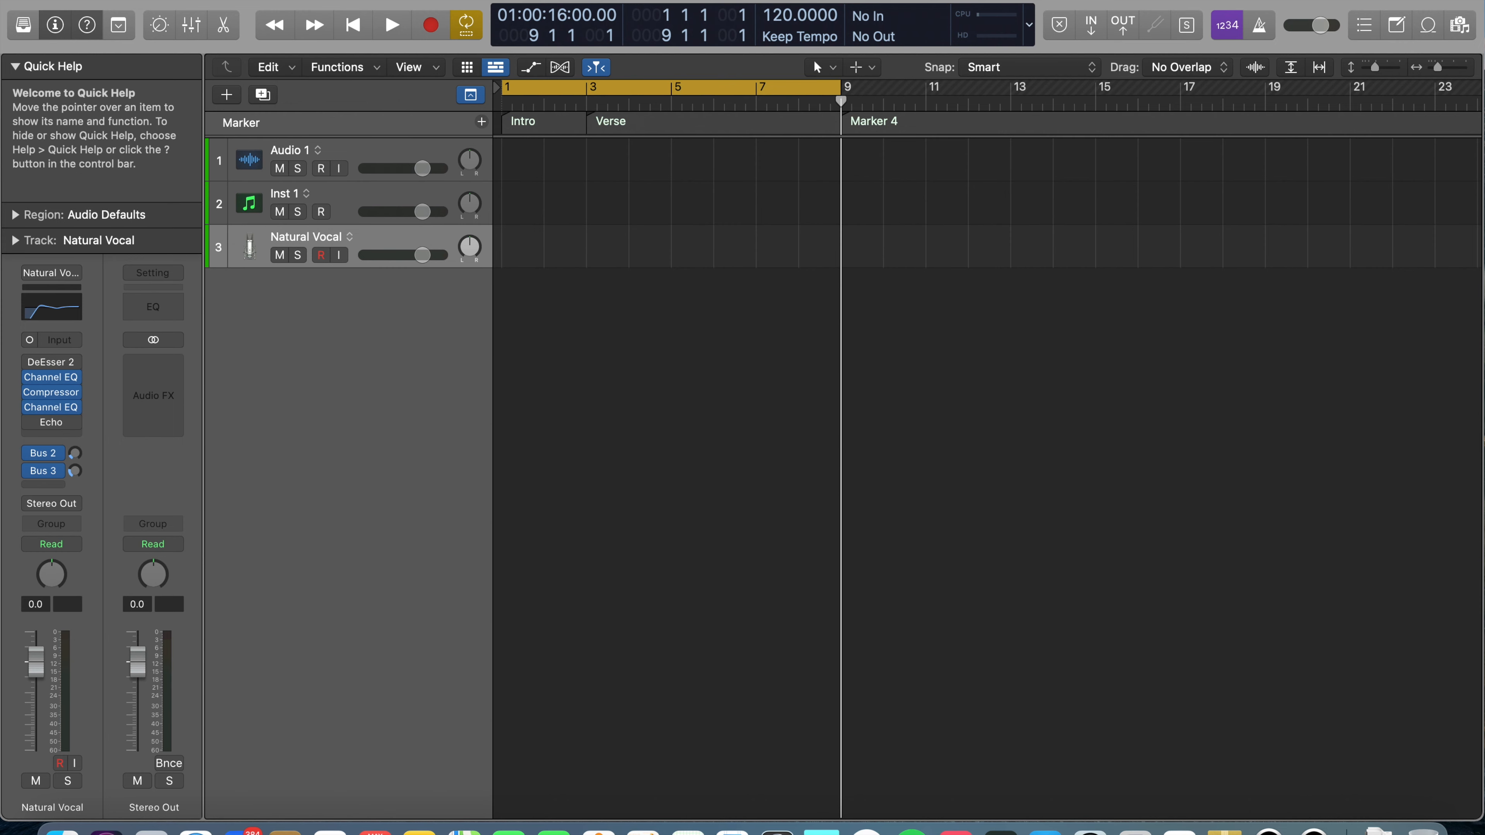
{"action": "left_click", "coordinate": [23, 25]}
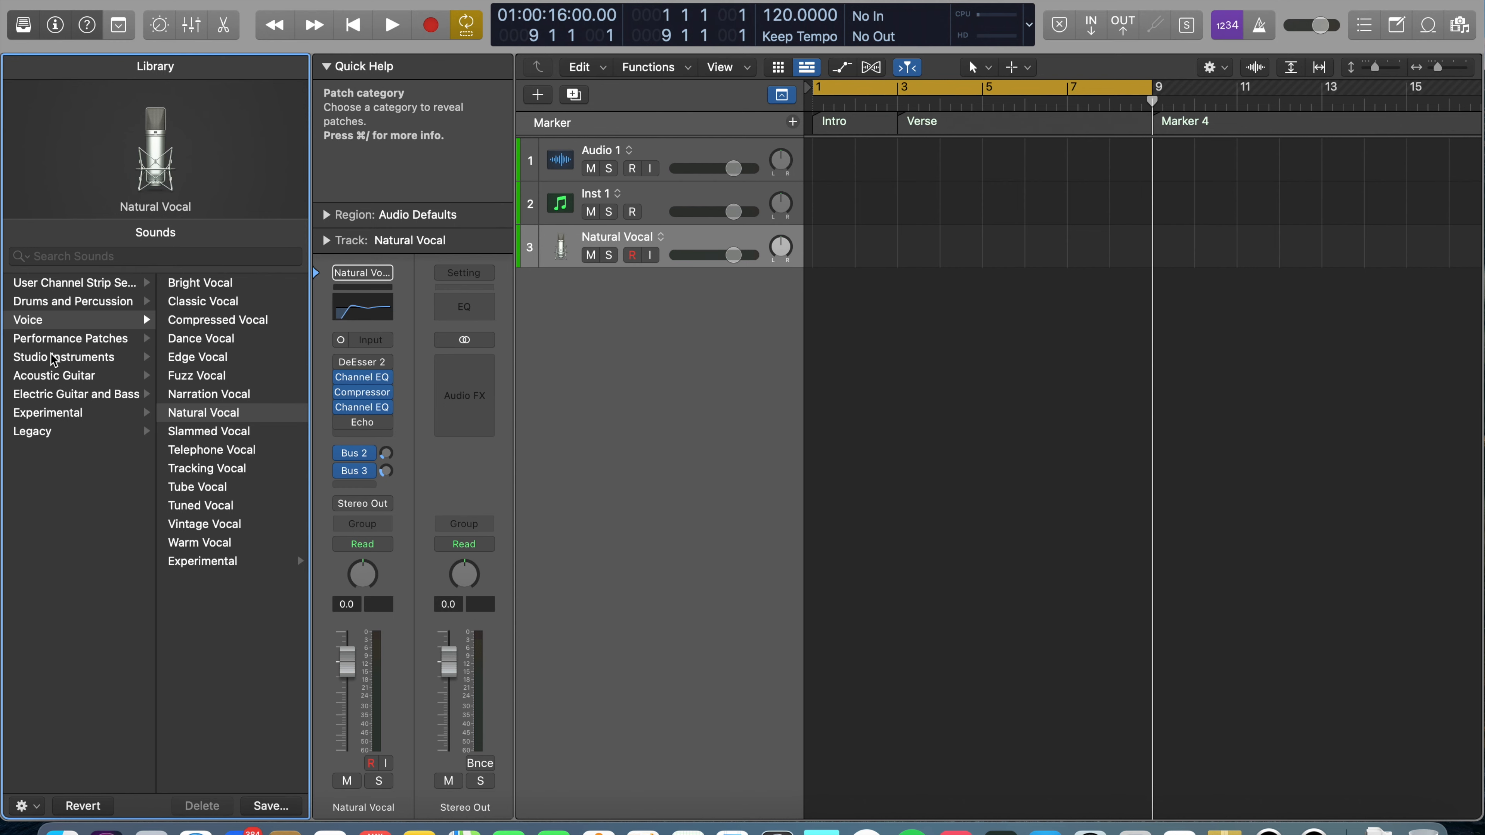
{"action": "left_click", "coordinate": [81, 358]}
{"action": "left_click", "coordinate": [73, 302]}
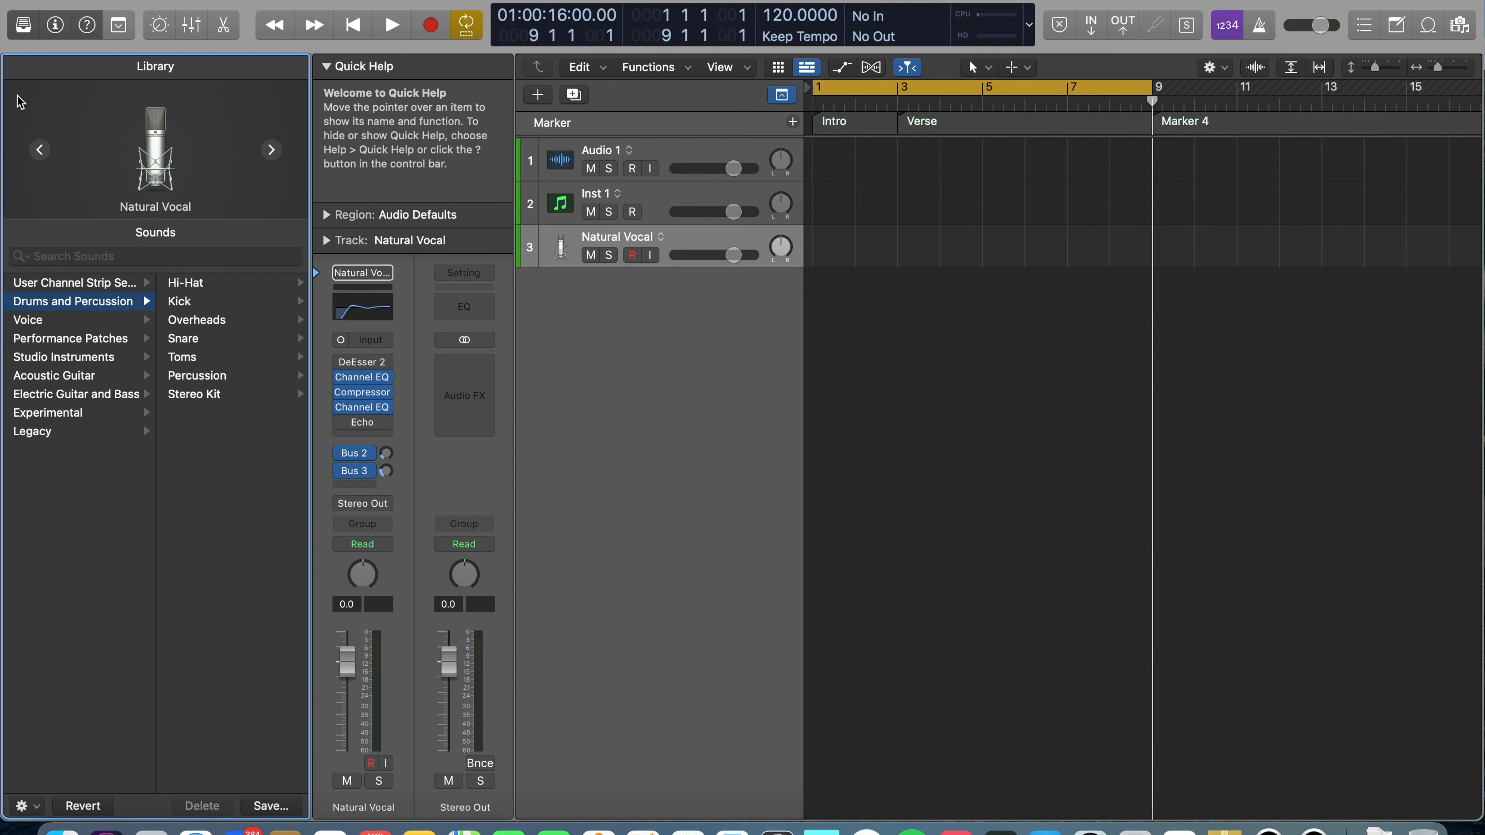
{"action": "left_click", "coordinate": [24, 25]}
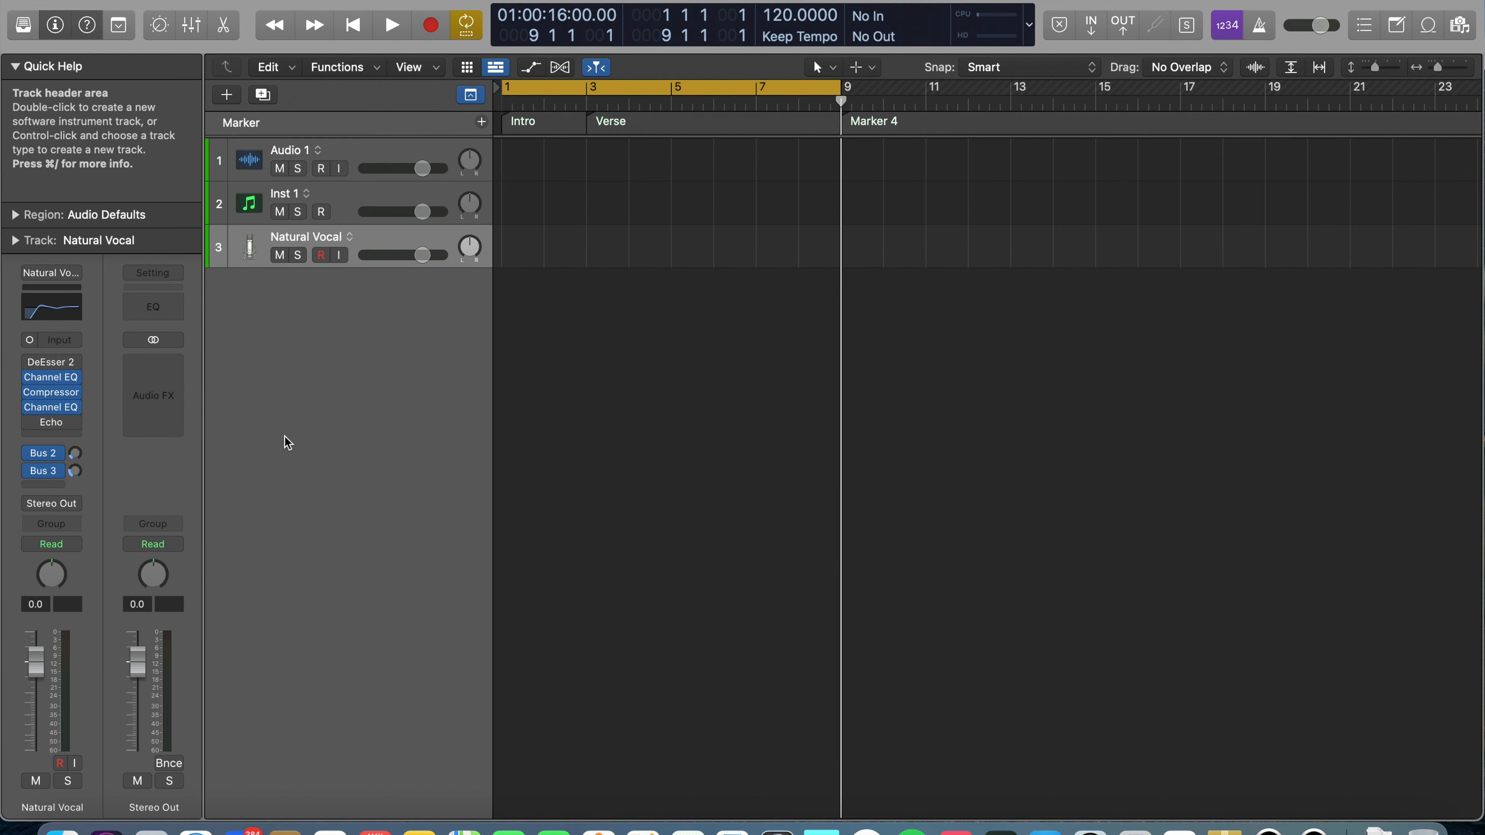
Set the Natural Vocal track's input to Input 1 (MIC/LINE/HIZ 1)
{"action": "left_click", "coordinate": [59, 340]}
{"action": "mouse_move", "coordinate": [82, 358]}
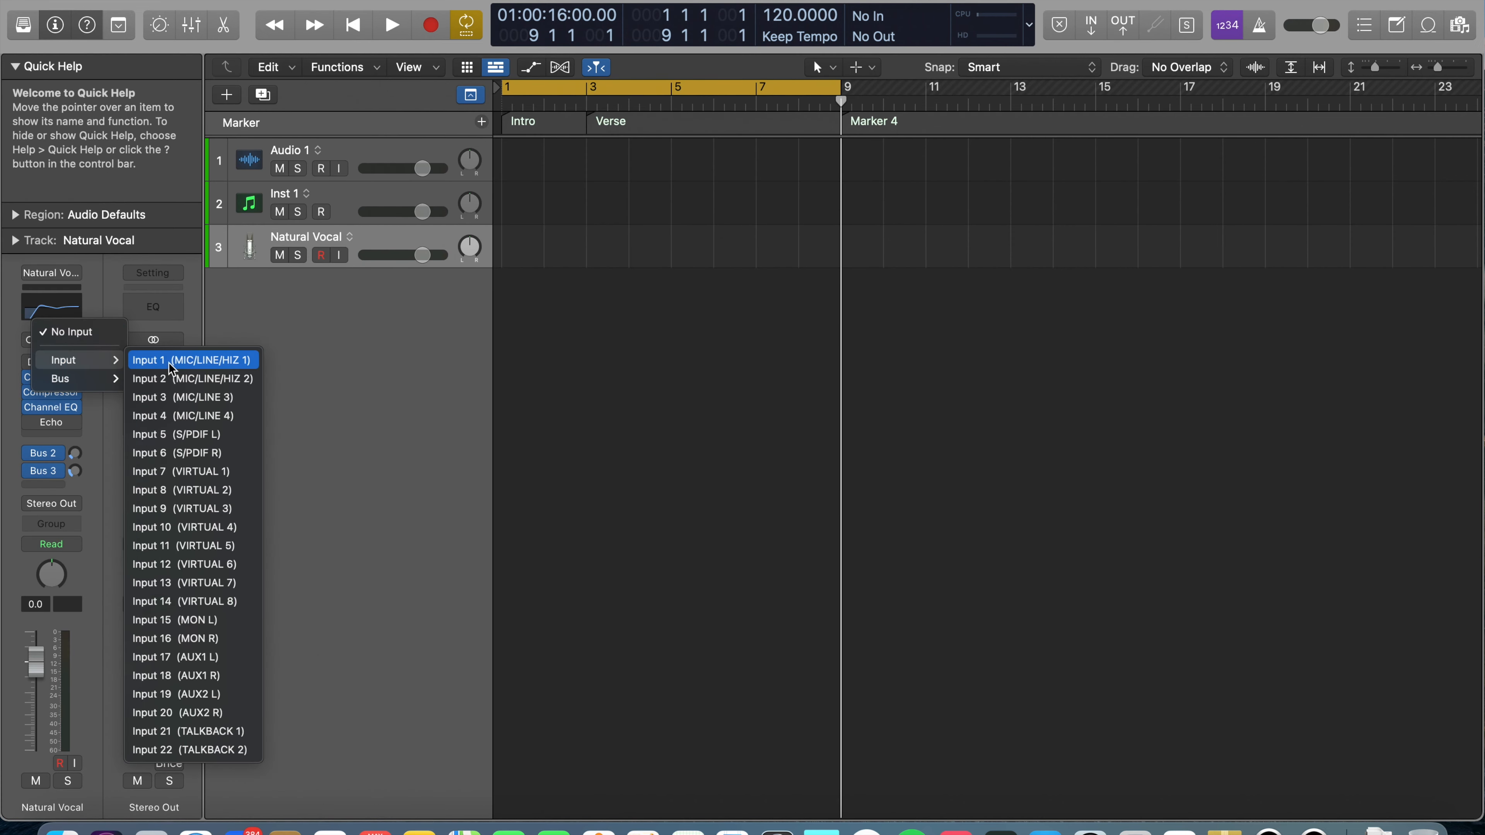
{"action": "left_click", "coordinate": [234, 362]}
Record-enable the Natural Vocal track and record a short take from bar 1
{"action": "left_click", "coordinate": [321, 255]}
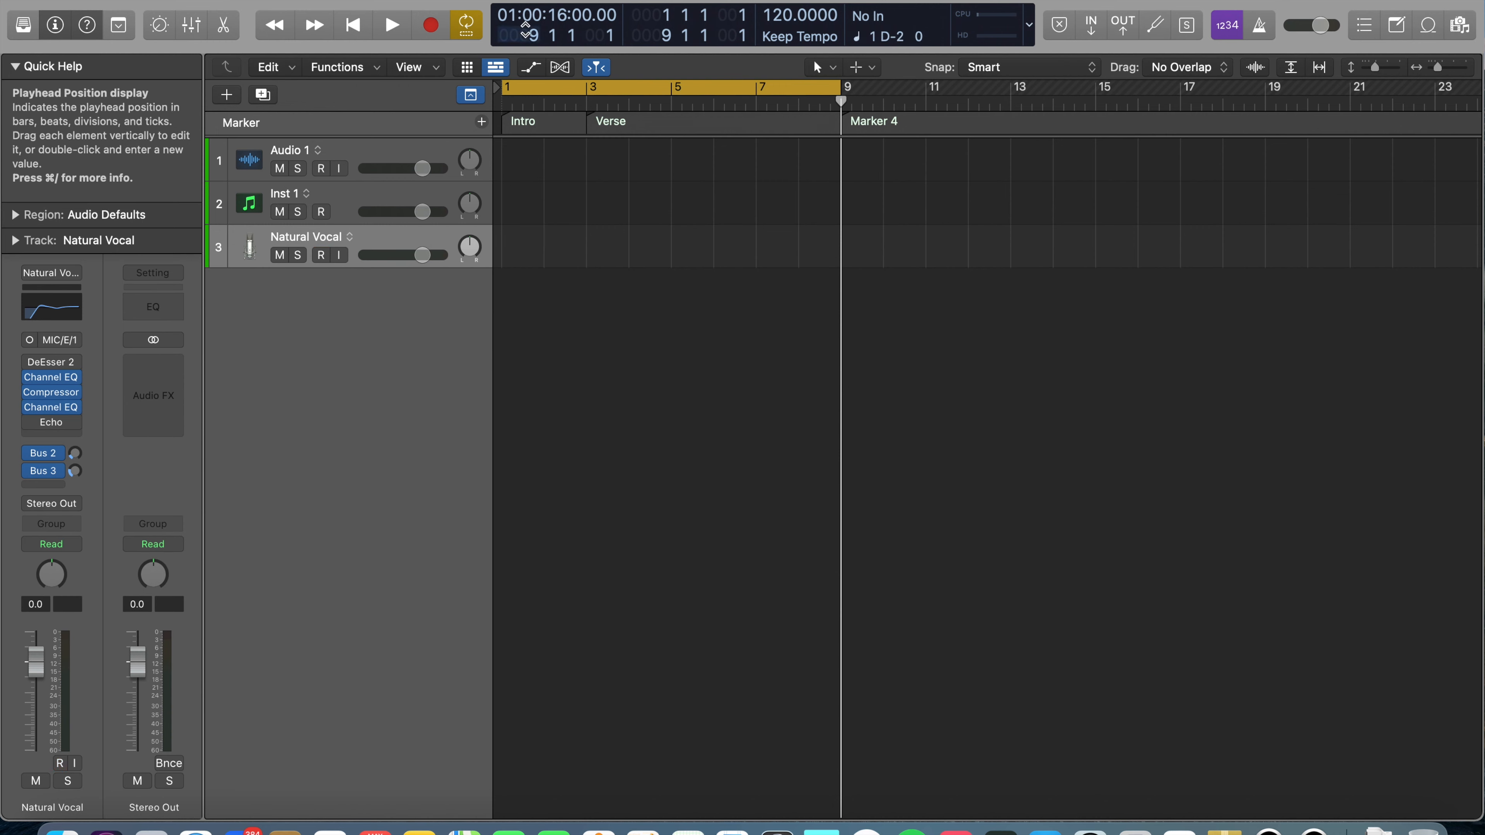
{"action": "left_click", "coordinate": [434, 28]}
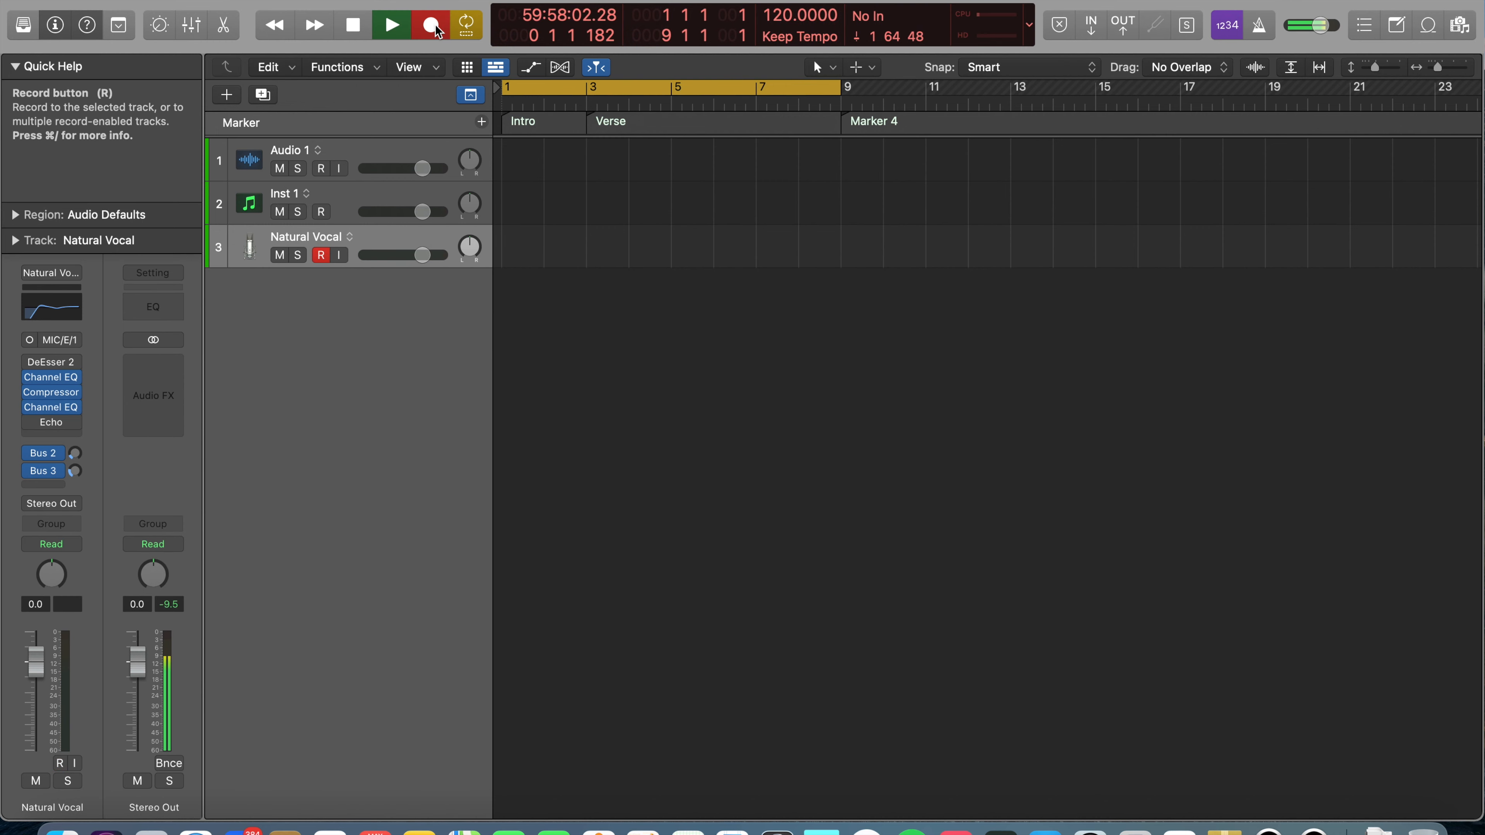
{"action": "key", "text": "space"}
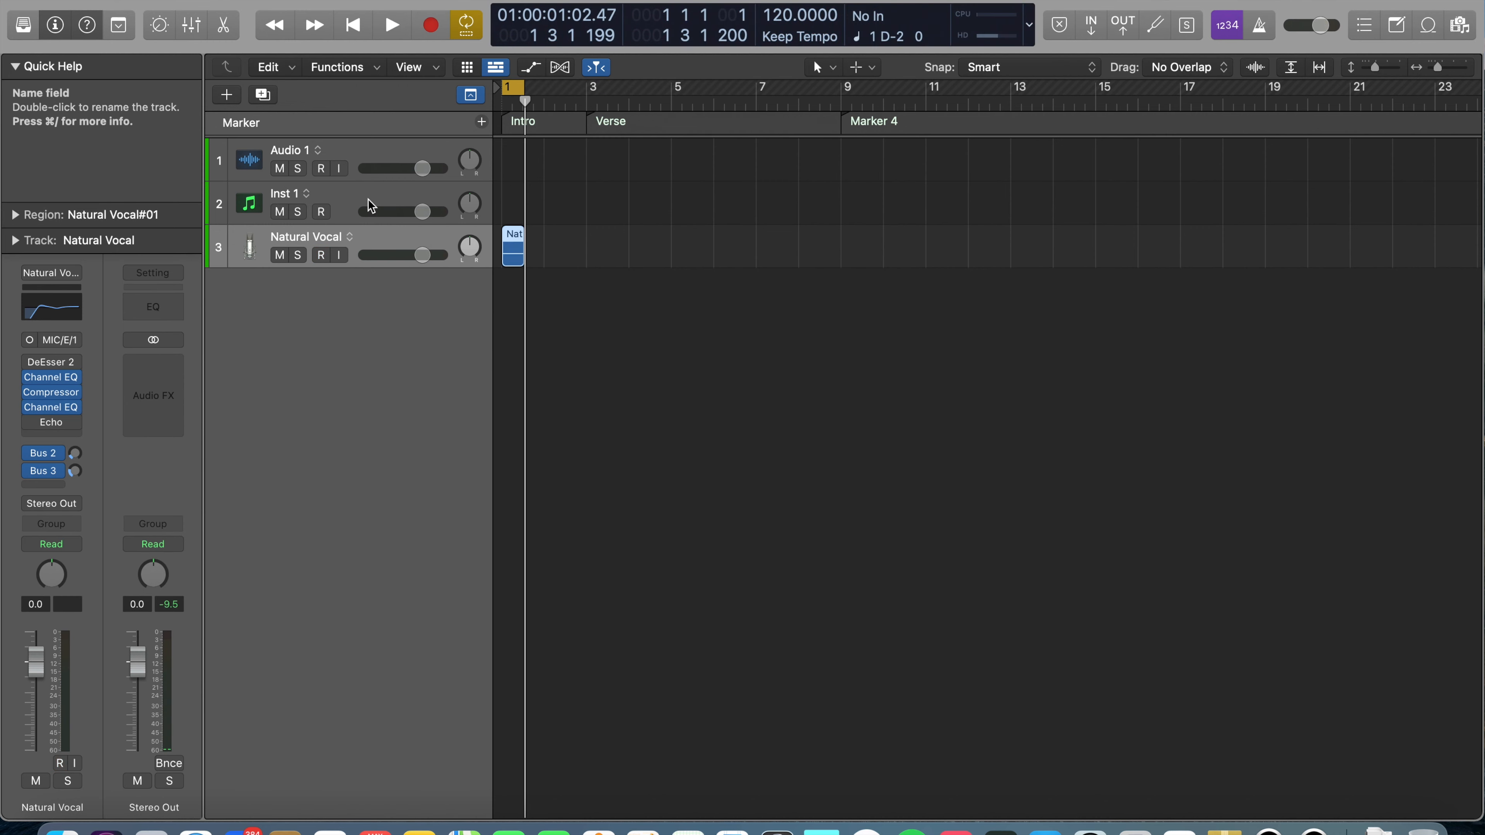
Select and record-enable the Inst 1 track, and disarm the Natural Vocal track
{"action": "left_click", "coordinate": [290, 196]}
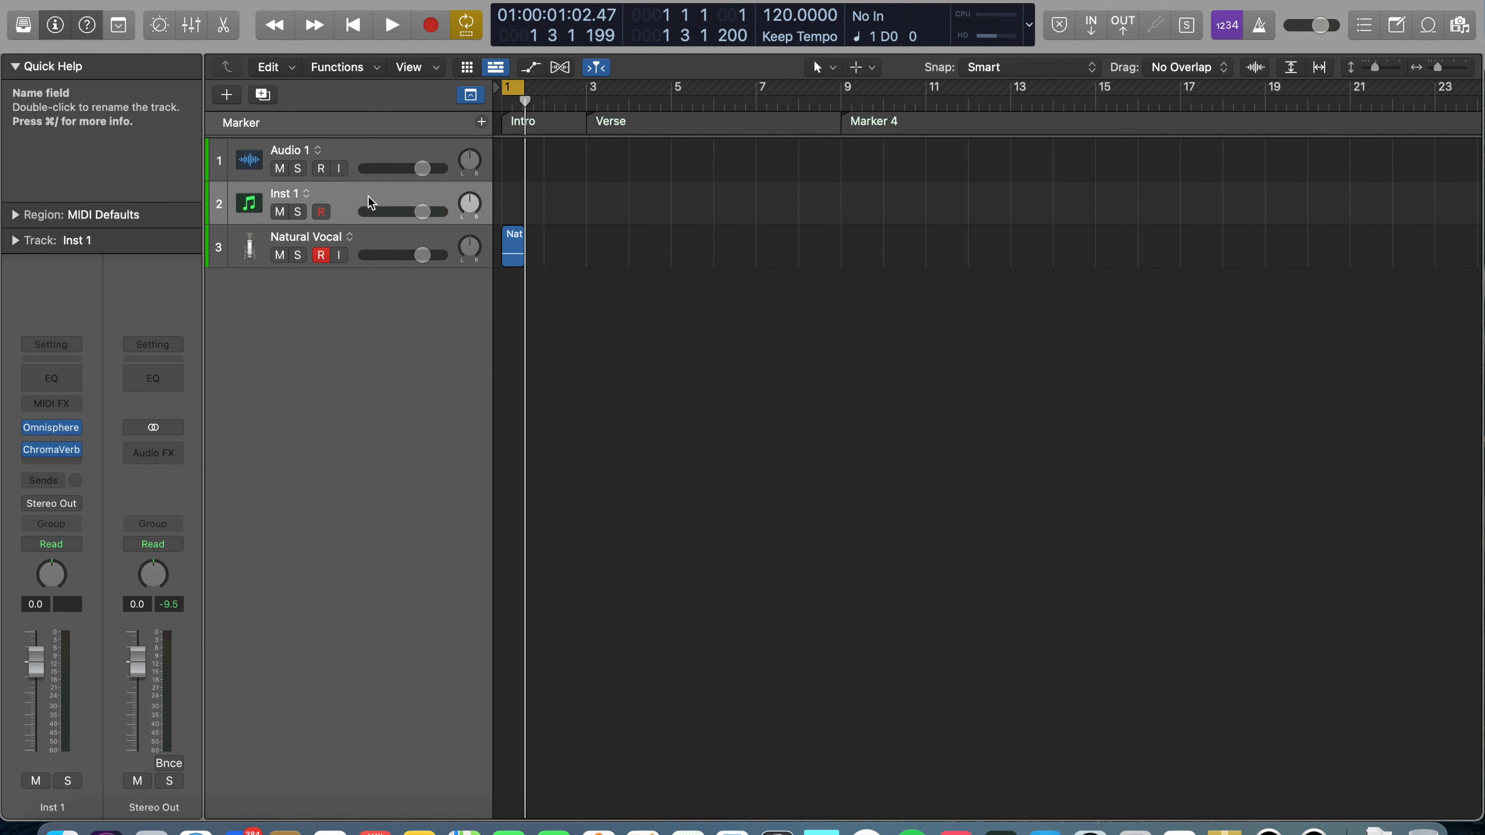
{"action": "left_click", "coordinate": [321, 212]}
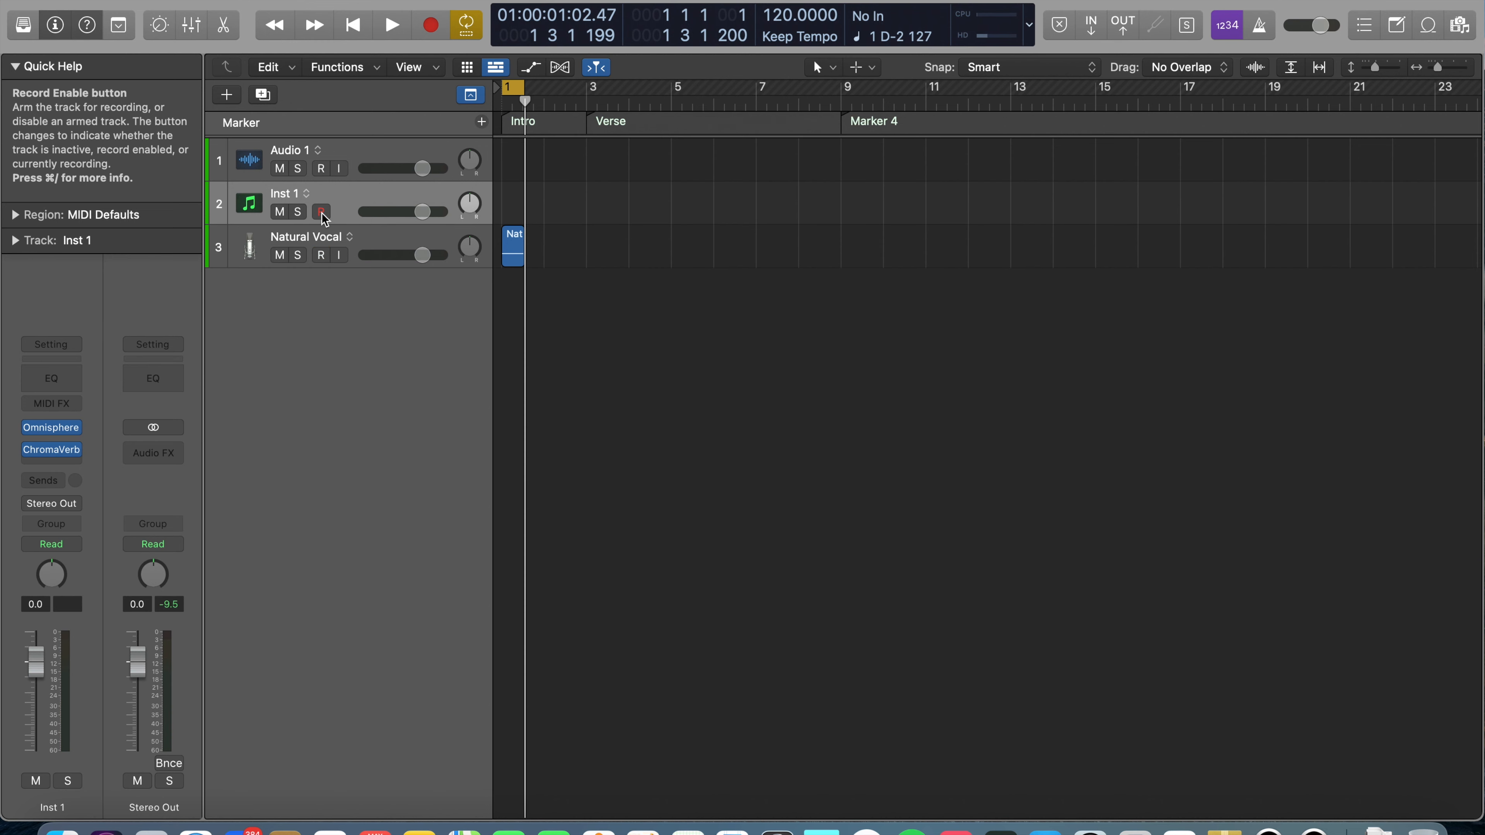
{"action": "left_click", "coordinate": [321, 254]}
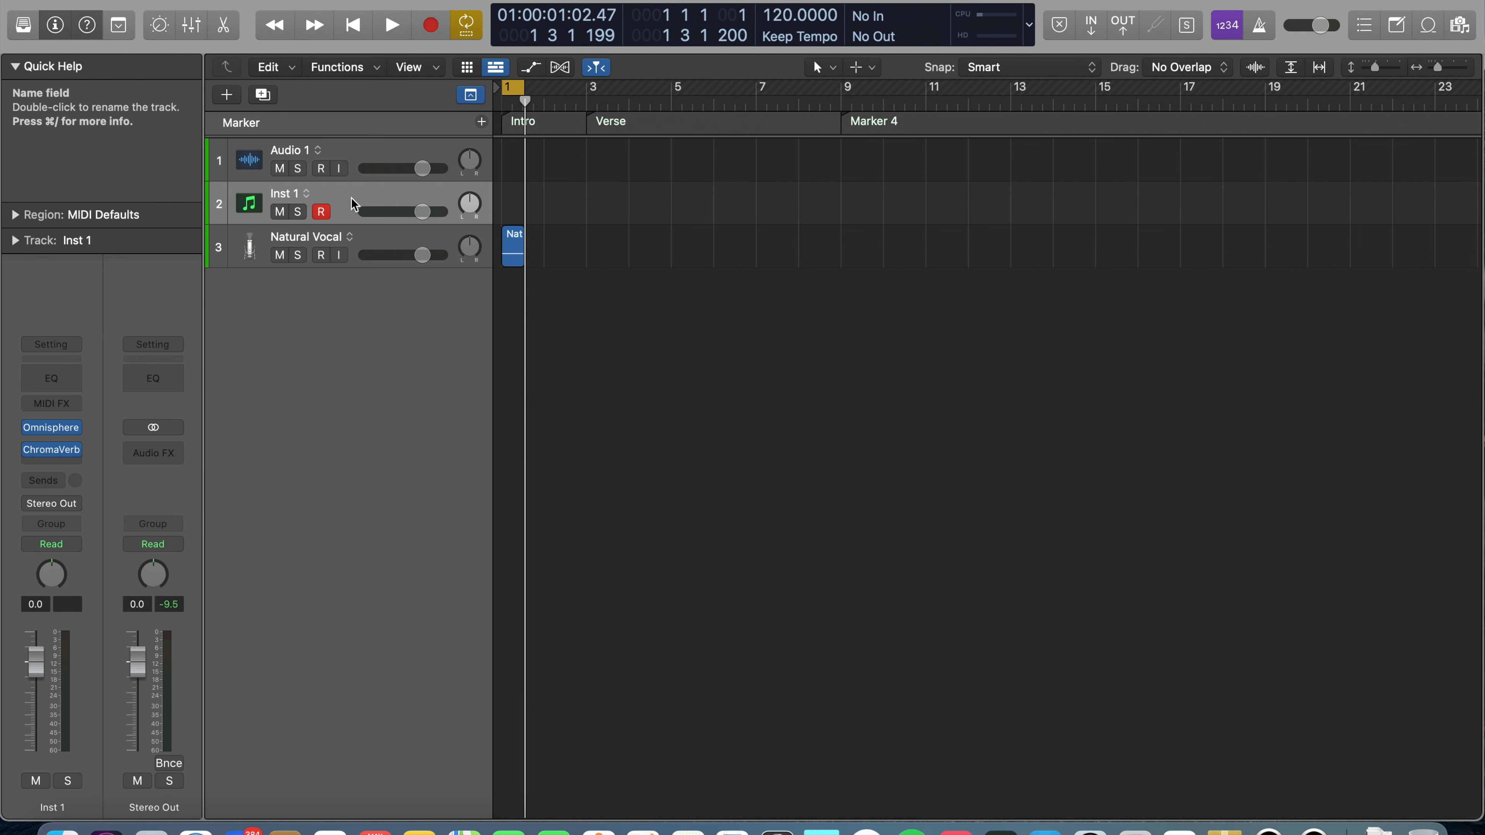
Create an empty MIDI region at bar 2 on the Inst 1 track and open it in the Piano Roll
{"action": "right_click", "coordinate": [567, 198]}
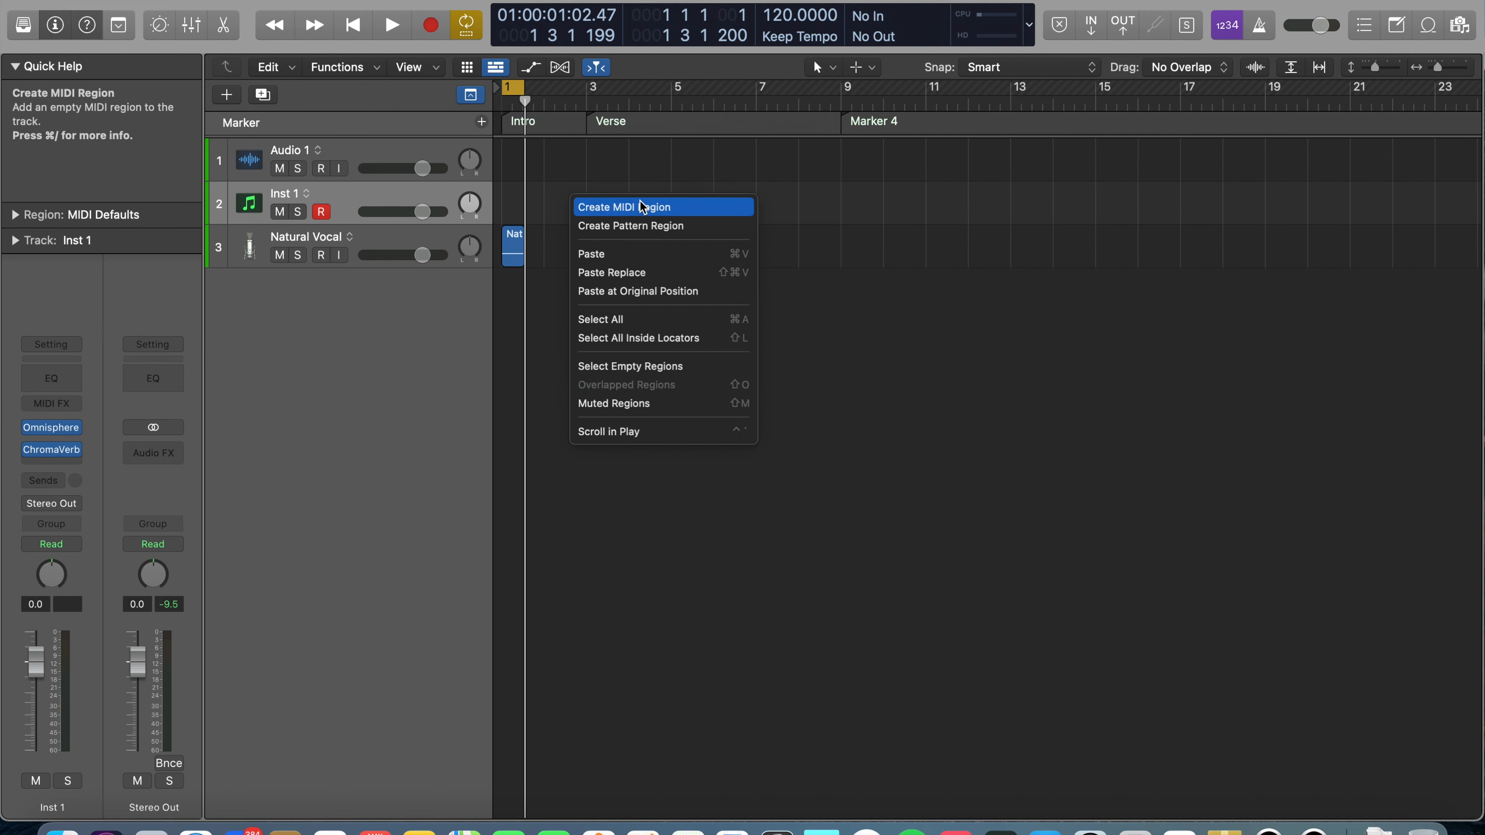
{"action": "left_click", "coordinate": [642, 206]}
{"action": "double_click", "coordinate": [572, 206]}
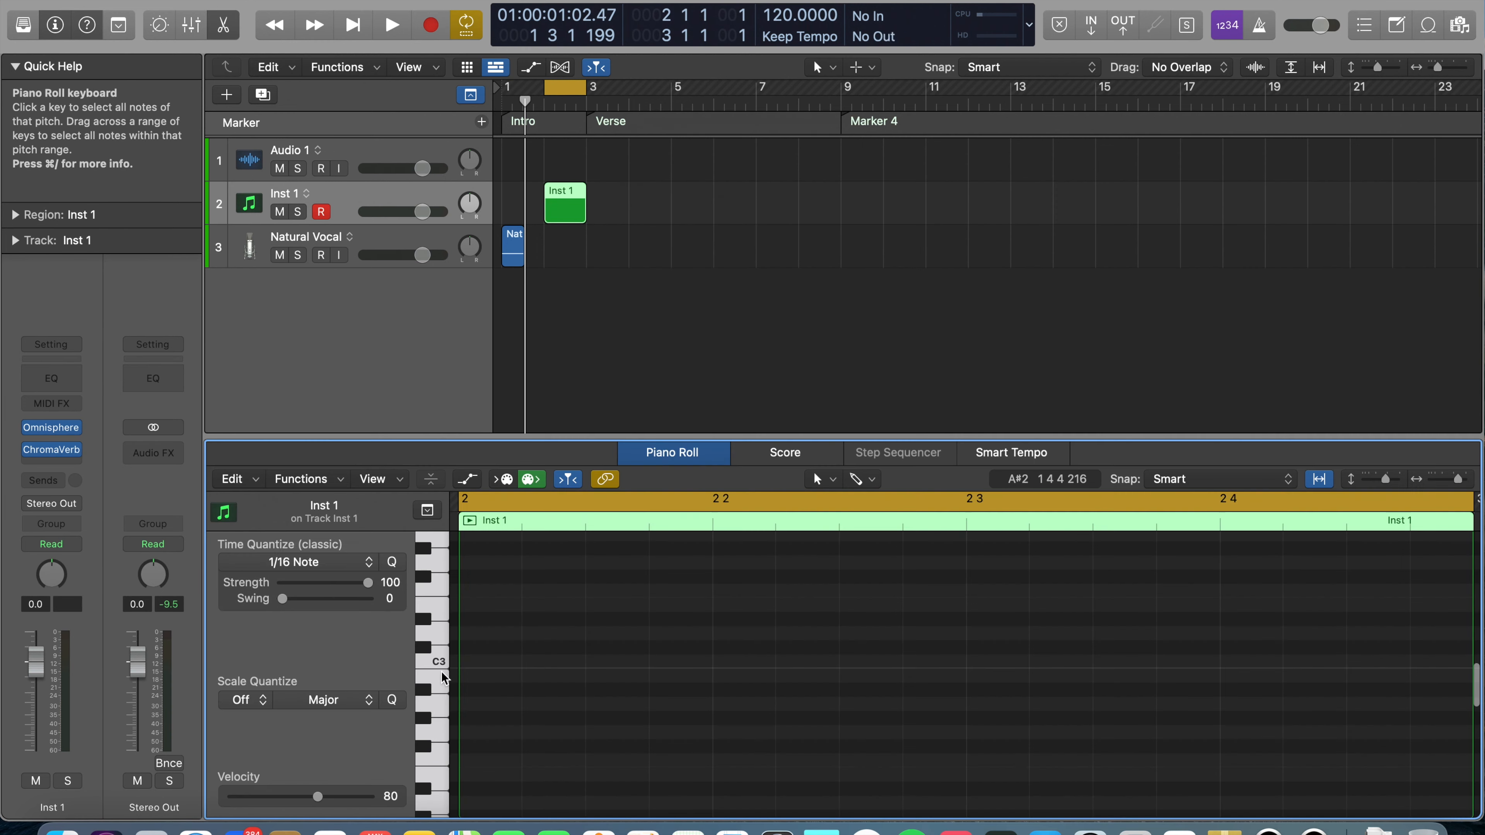
Set the cycle range to bars 1 to 3 and record a second take over the existing Natural Vocal region
{"action": "left_click", "coordinate": [514, 246]}
{"action": "left_click_drag", "start_coordinate": [517, 110], "coordinate": [585, 96]}
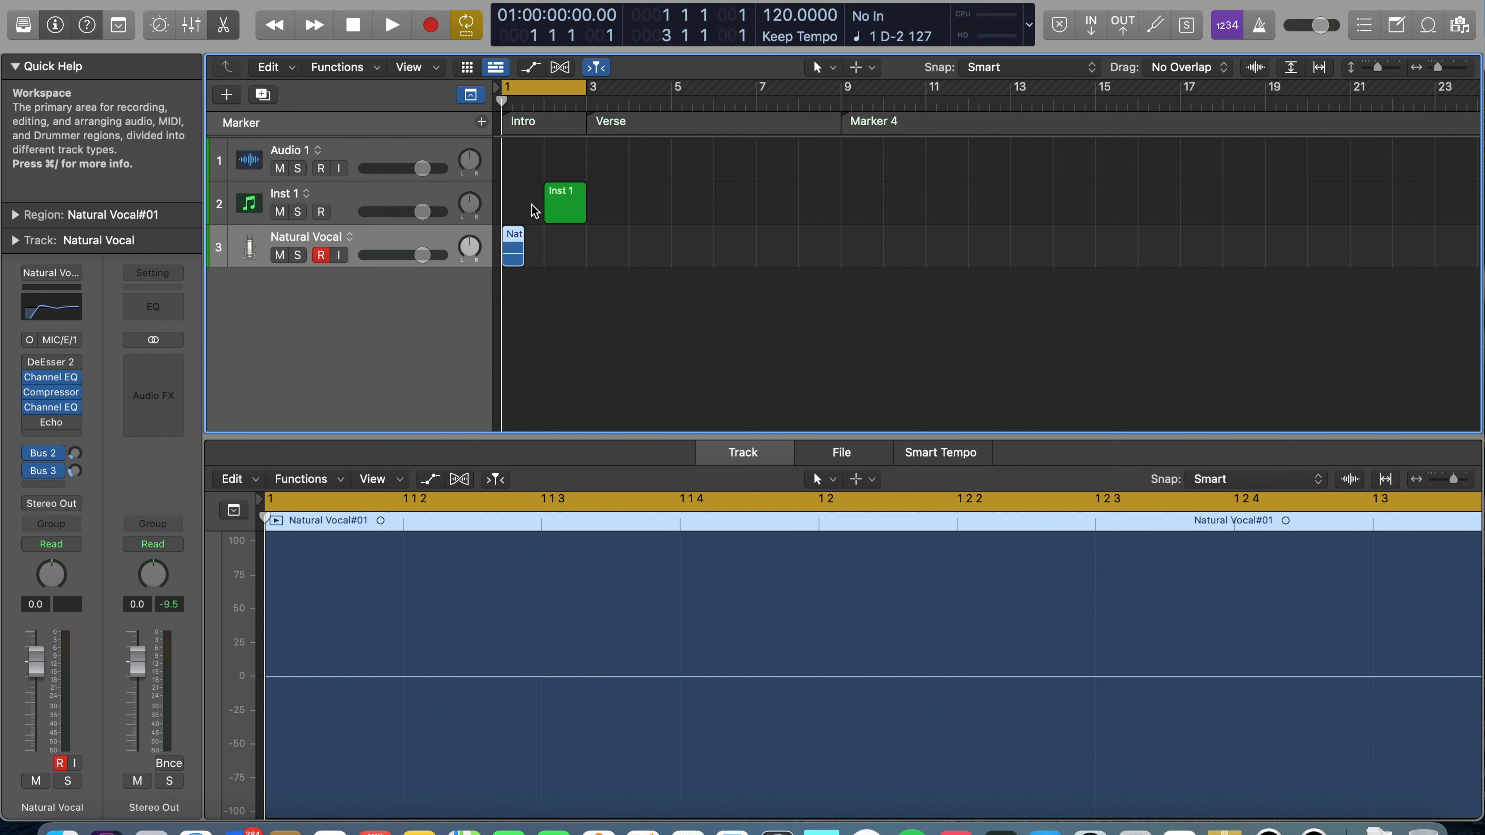
{"action": "left_click", "coordinate": [430, 25]}
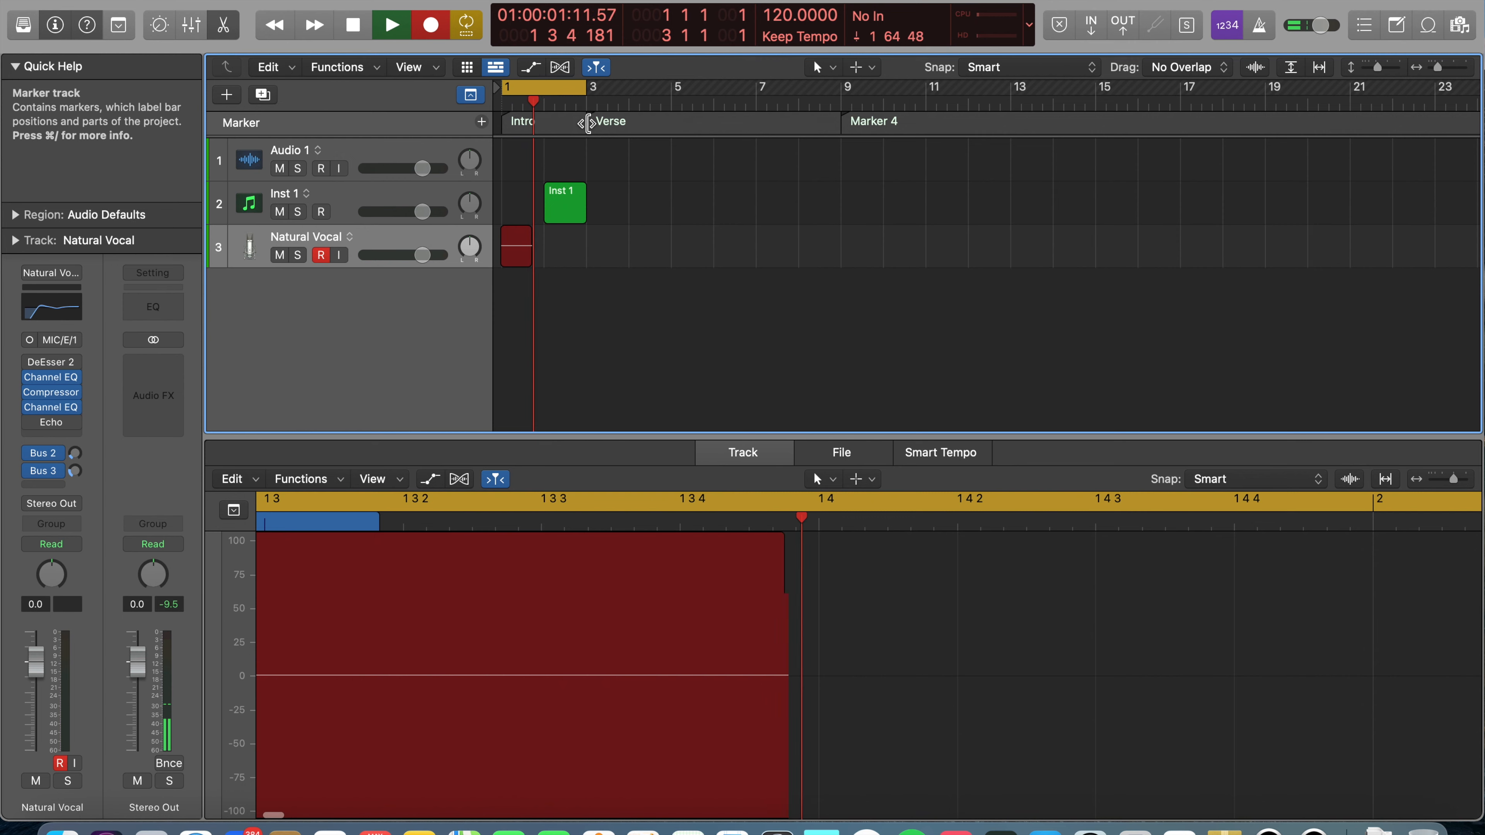
{"action": "key", "text": "space"}
Switch between Take 1 and Take 2 in the Natural Vocal take folder and comp the start of Take 1 with Take 2
{"action": "left_click", "coordinate": [514, 329]}
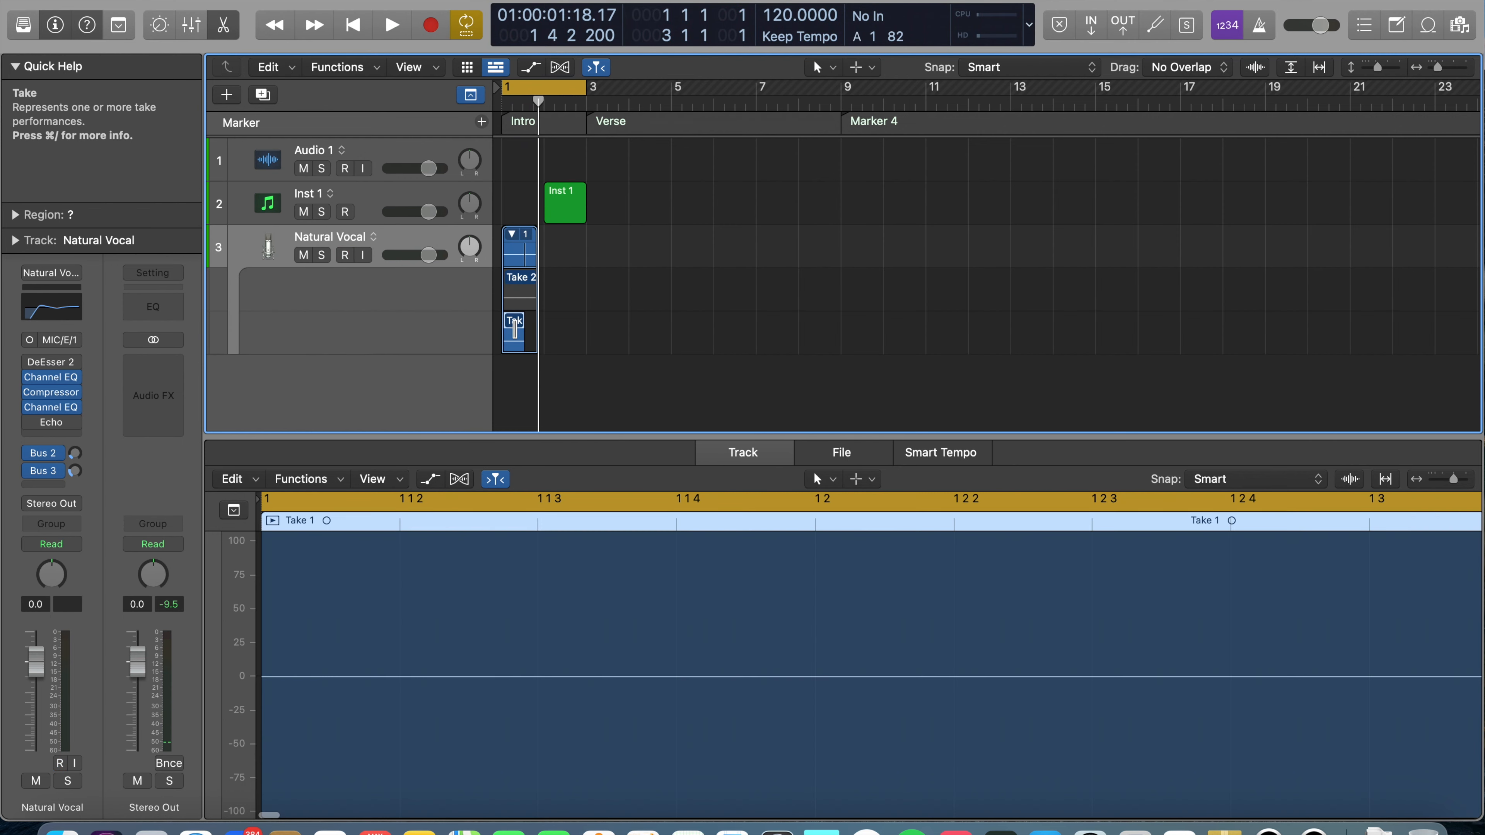
{"action": "left_click", "coordinate": [513, 305]}
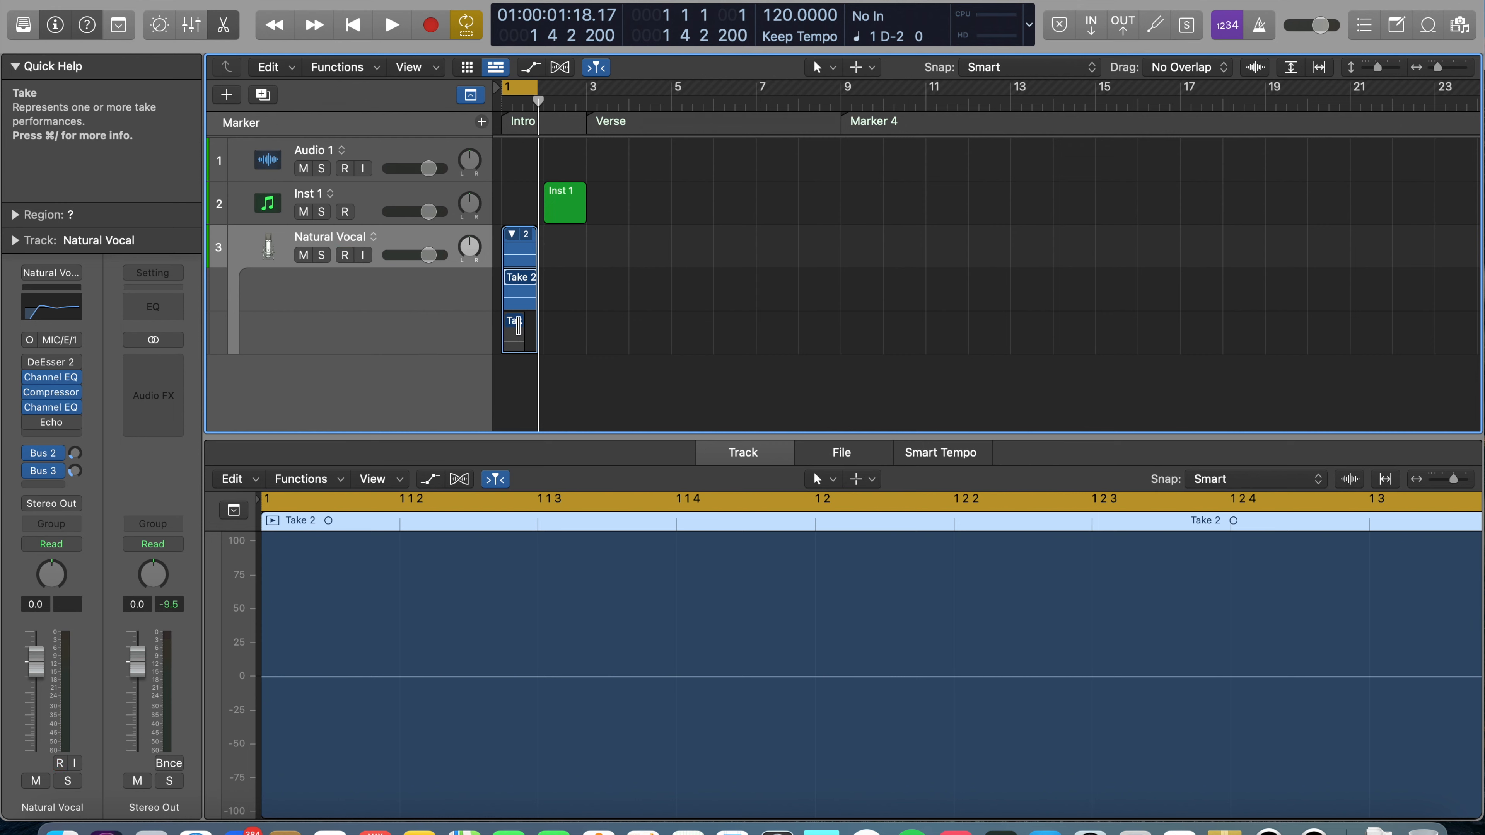
{"action": "left_click_drag", "start_coordinate": [517, 324], "coordinate": [509, 325]}
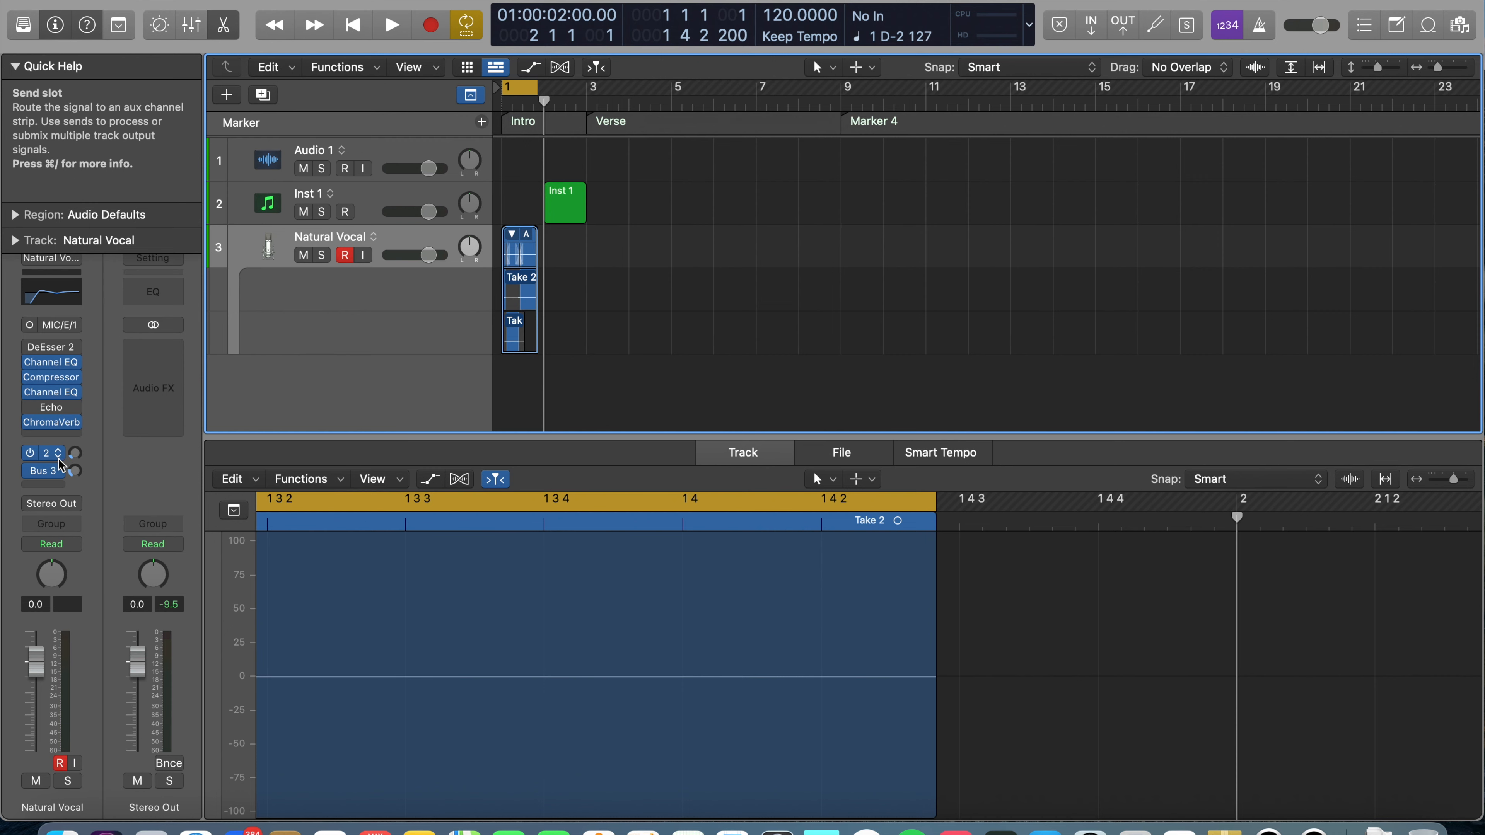
Check the Natural Vocal track's Bus 2 send options and lower the ambience aux channel's volume to -4.8 dB
{"action": "left_click", "coordinate": [47, 462]}
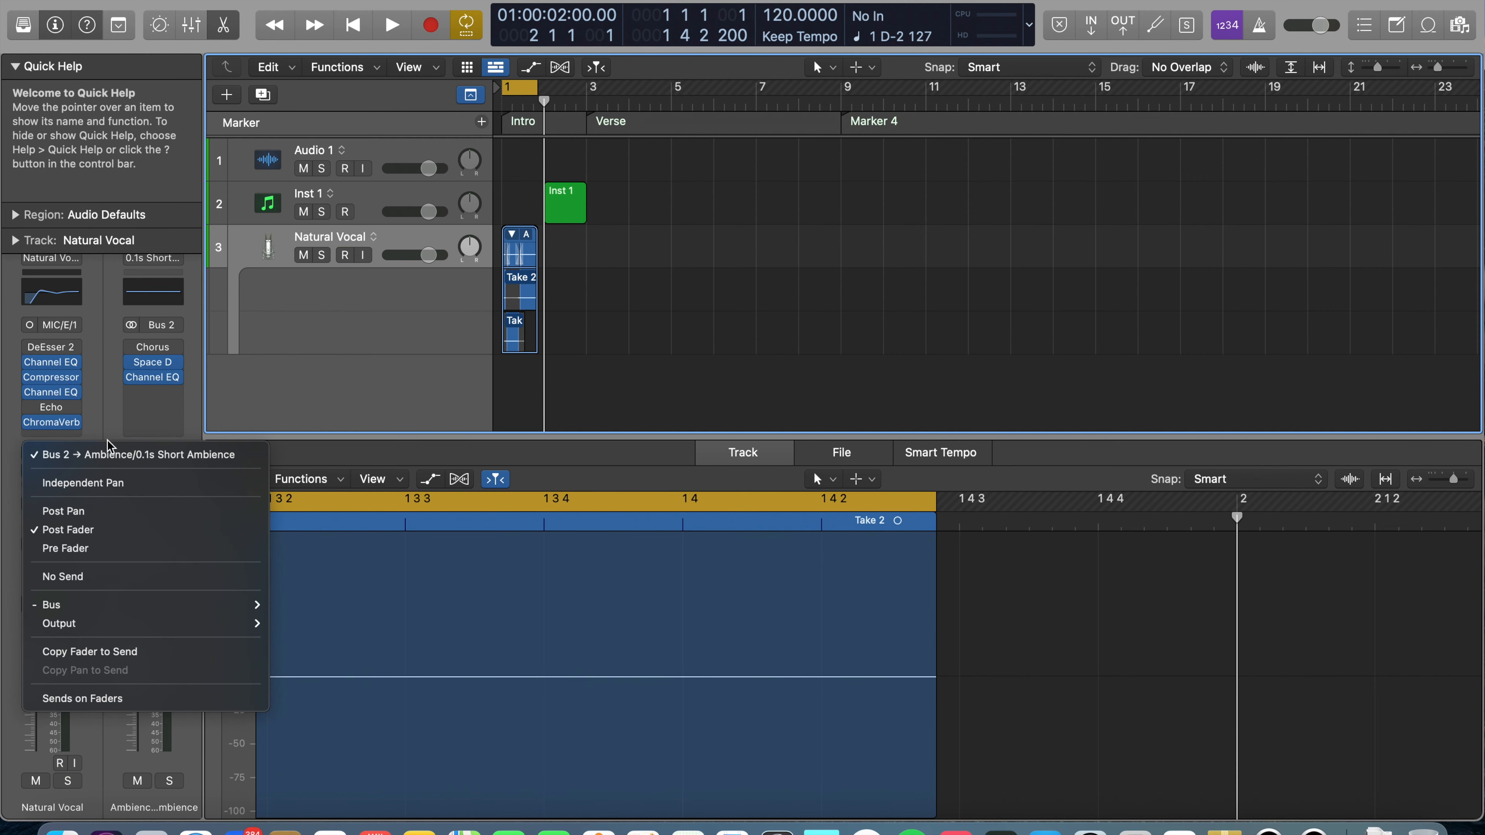
{"action": "left_click", "coordinate": [96, 427]}
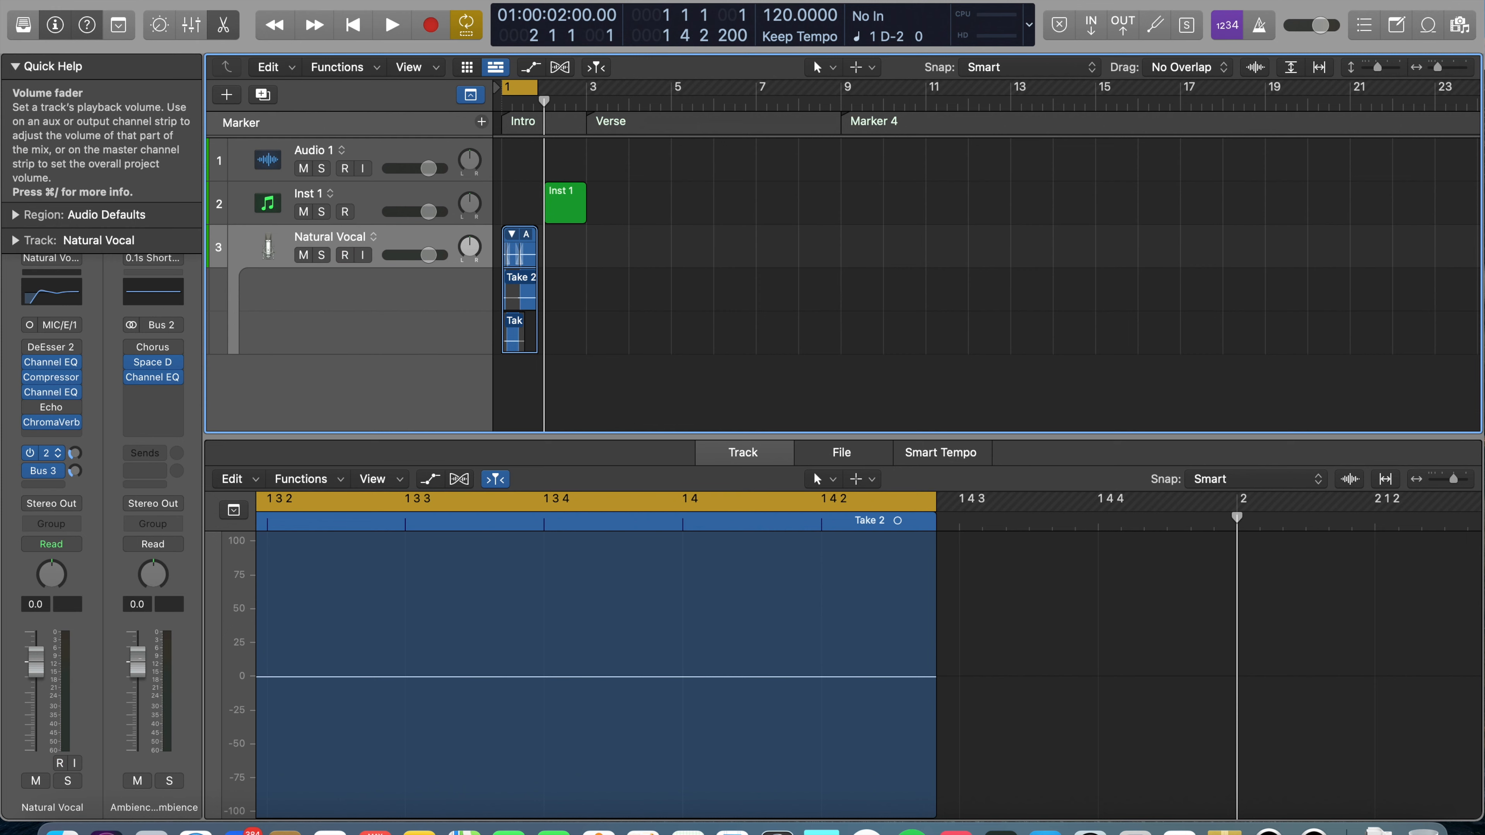
{"action": "mouse_move", "coordinate": [137, 661]}
{"action": "left_mouse_down"}
{"action": "mouse_move", "coordinate": [137, 708]}
{"action": "mouse_move", "coordinate": [137, 686]}
{"action": "left_mouse_up"}
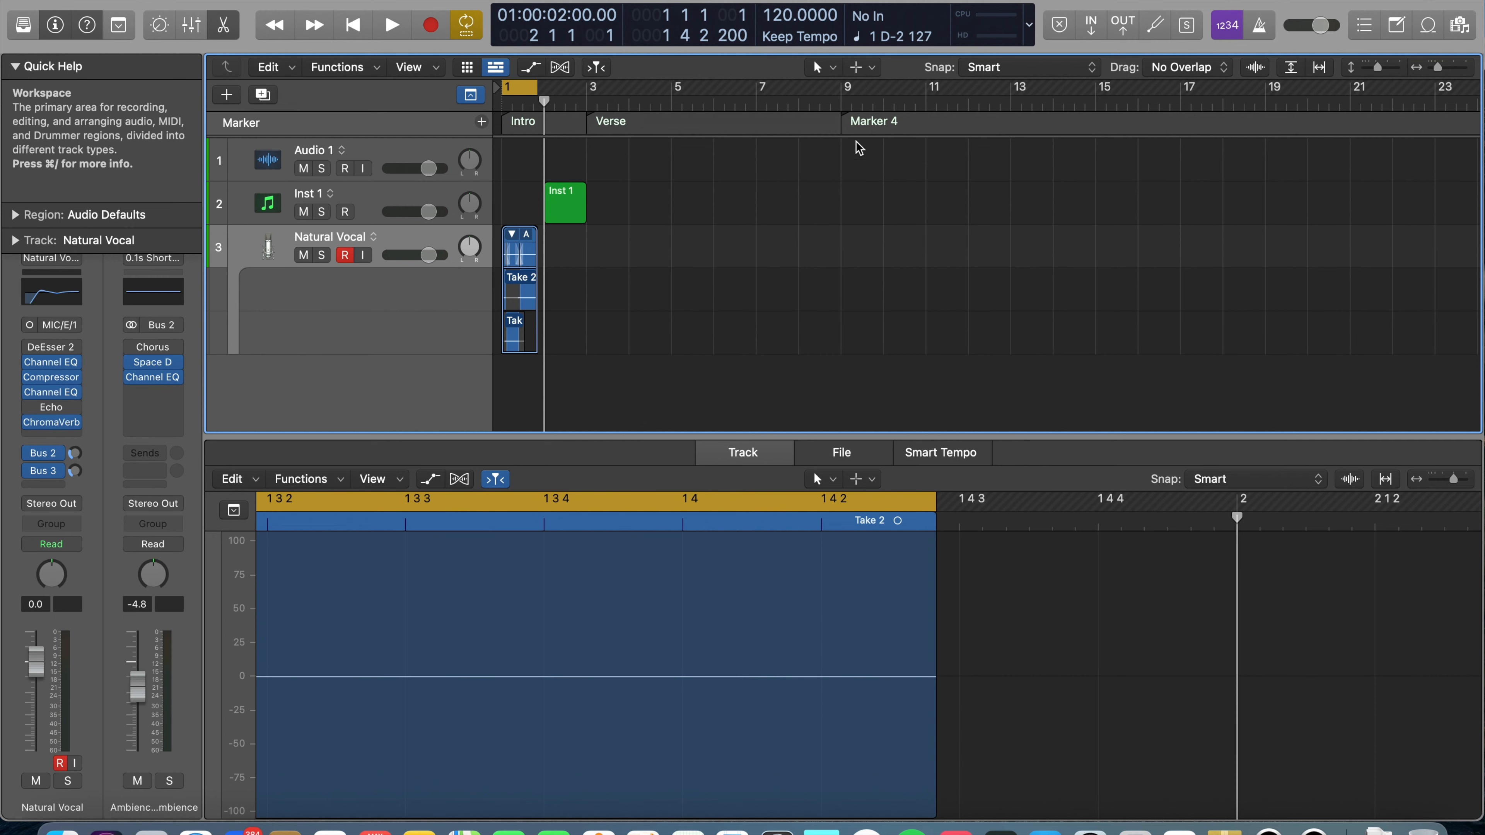
Close the editor and use the Scissors Tool to split the Inst 1 region once and the Natural Vocal take folder at 1 3 1 1 and 1 2 1 1
{"action": "left_click", "coordinate": [222, 24]}
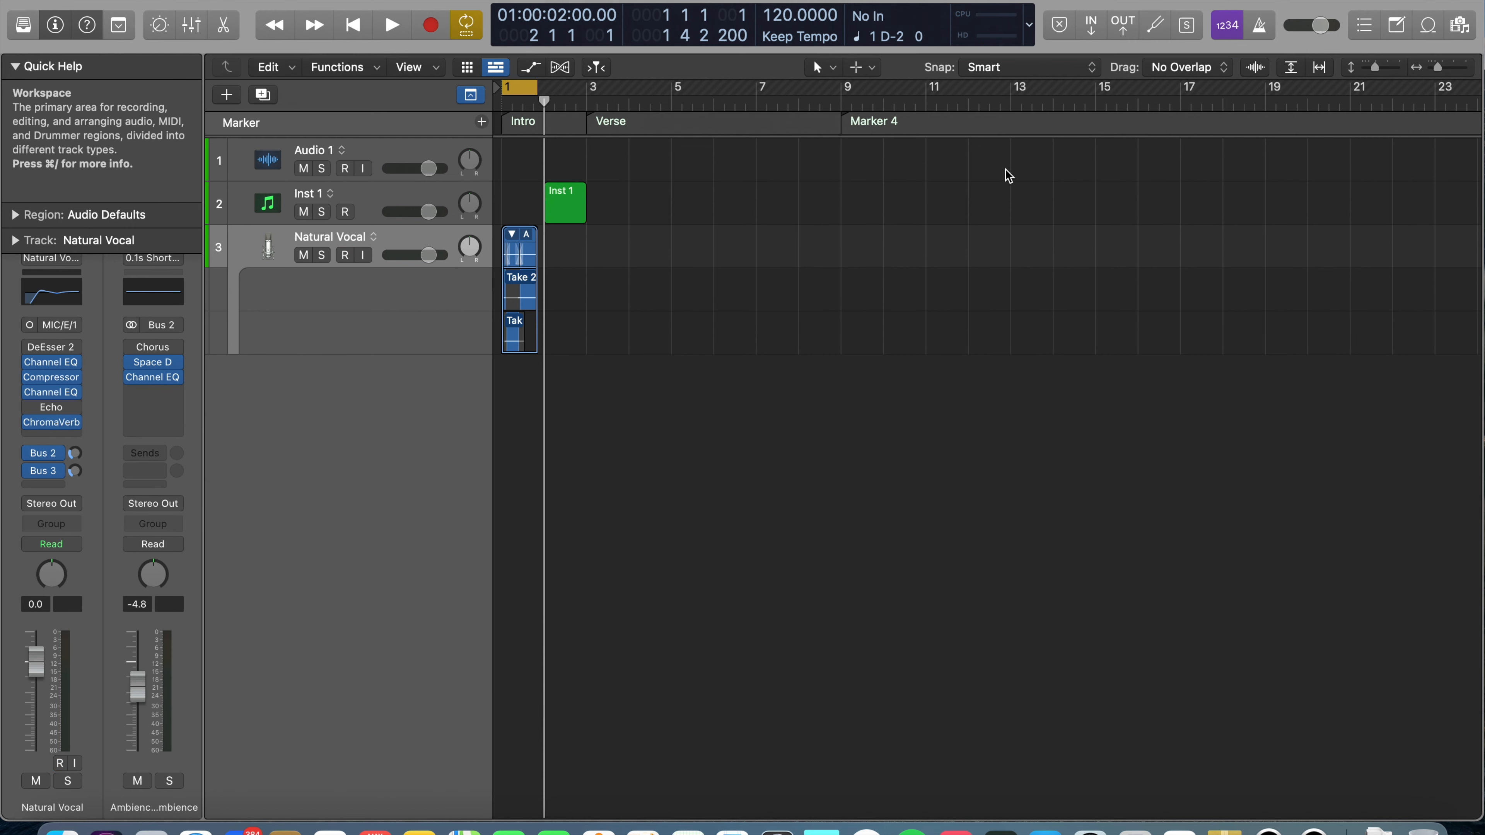
{"action": "left_click", "coordinate": [858, 69]}
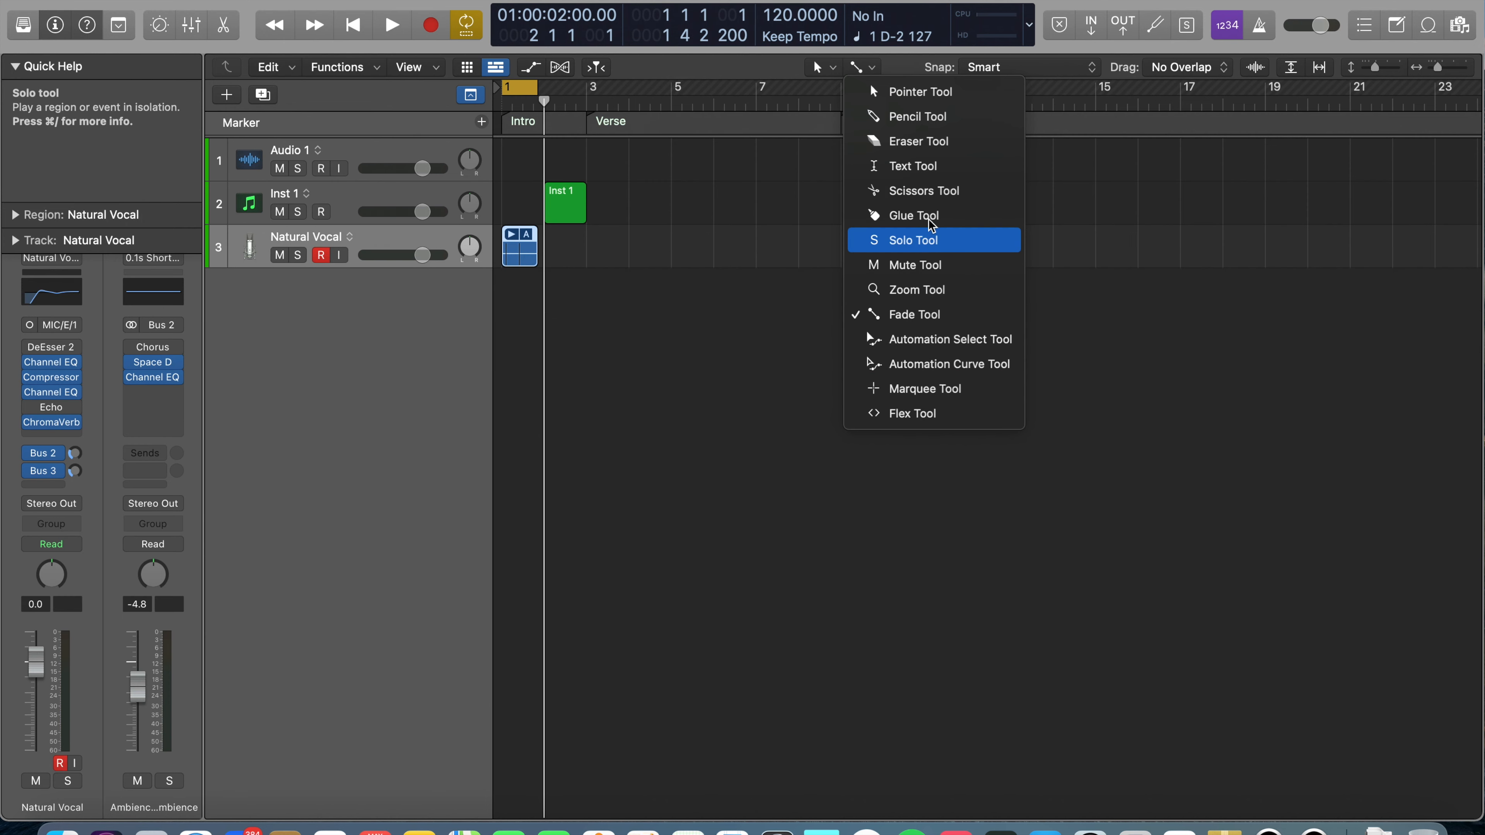
{"action": "left_click", "coordinate": [944, 191]}
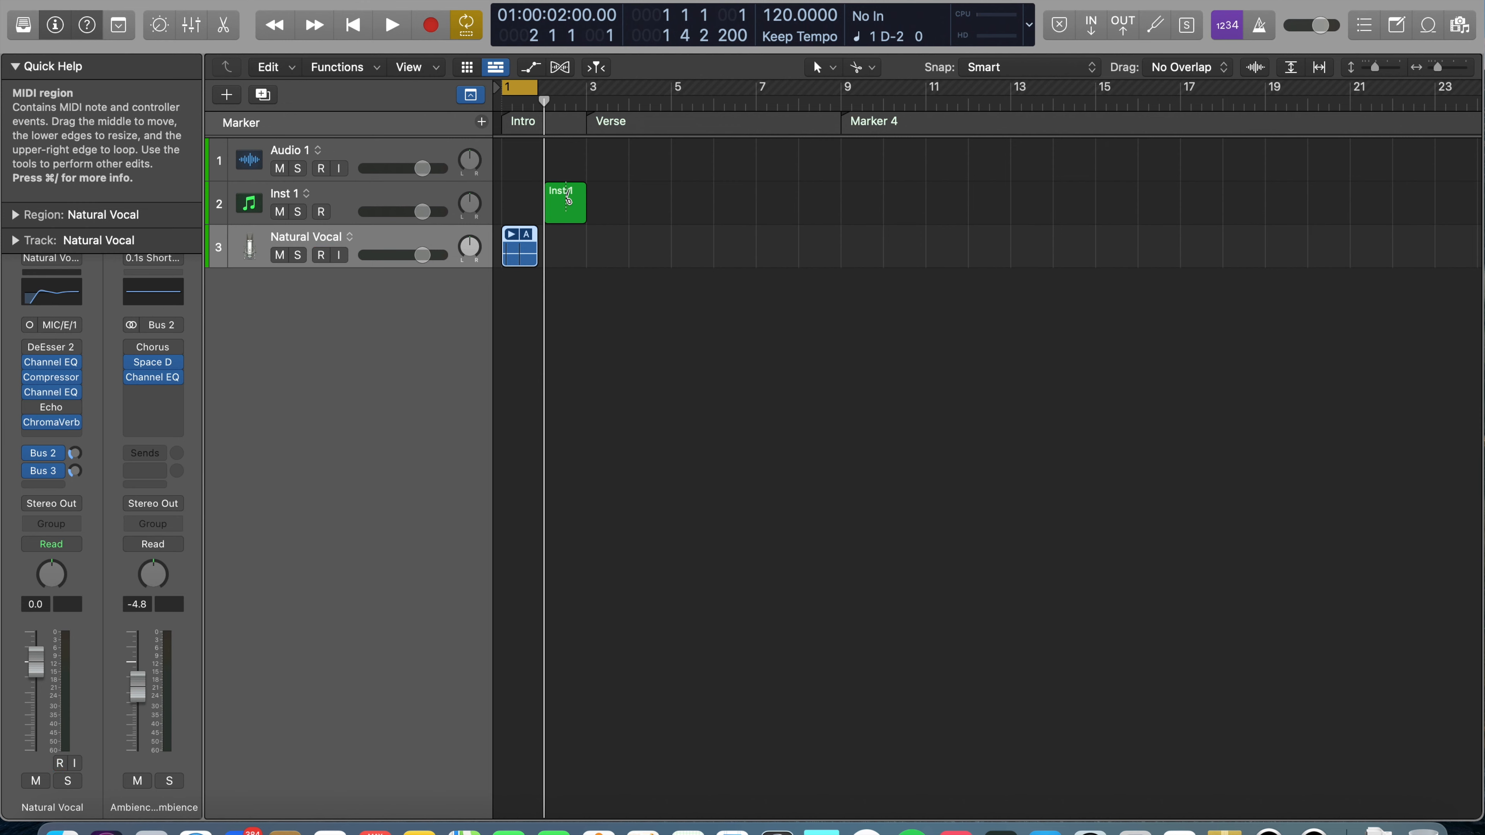
{"action": "left_click", "coordinate": [565, 201]}
{"action": "left_click", "coordinate": [523, 249]}
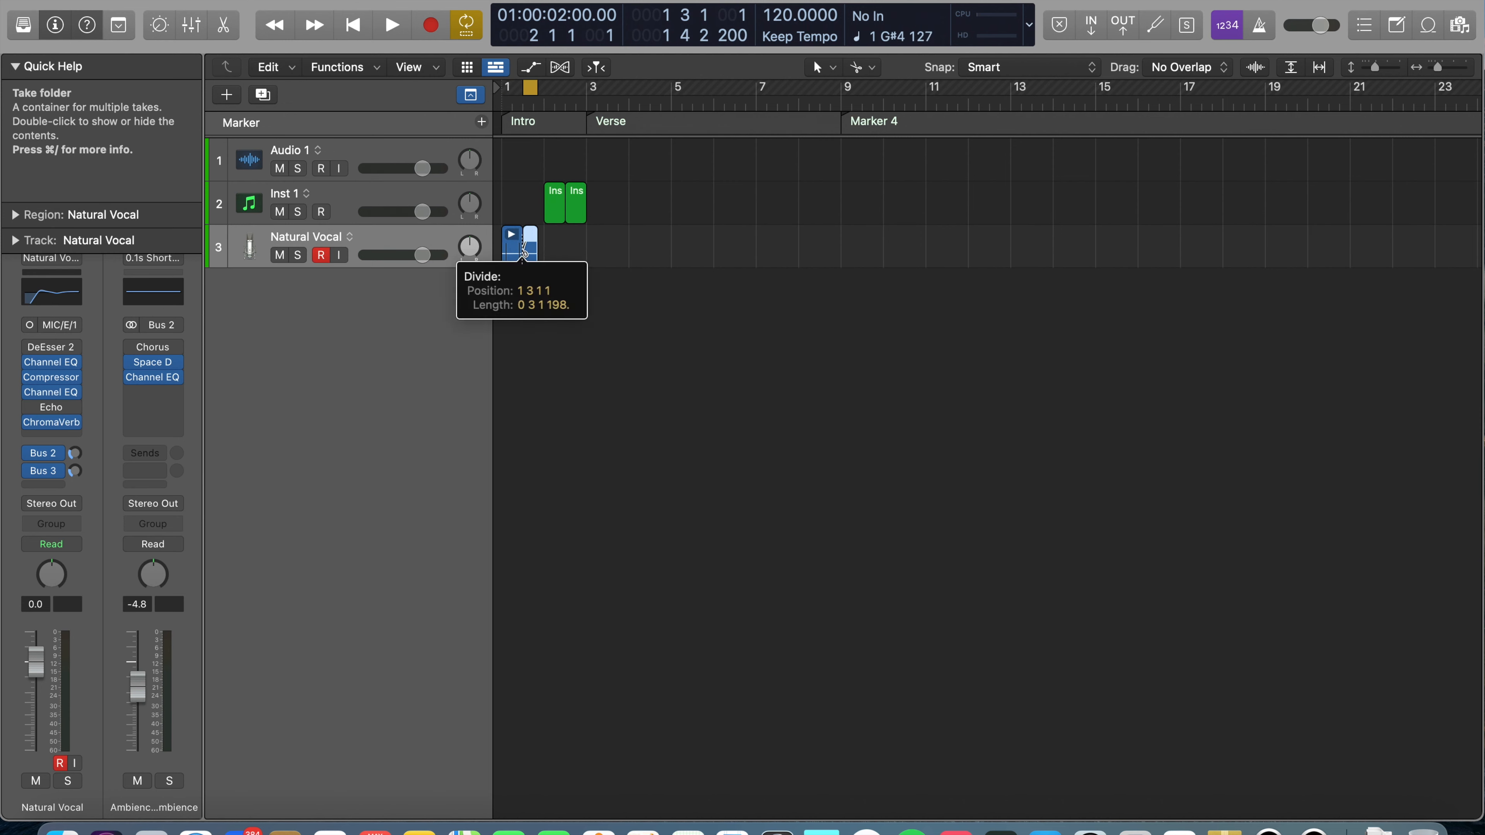
{"action": "left_click", "coordinate": [513, 250]}
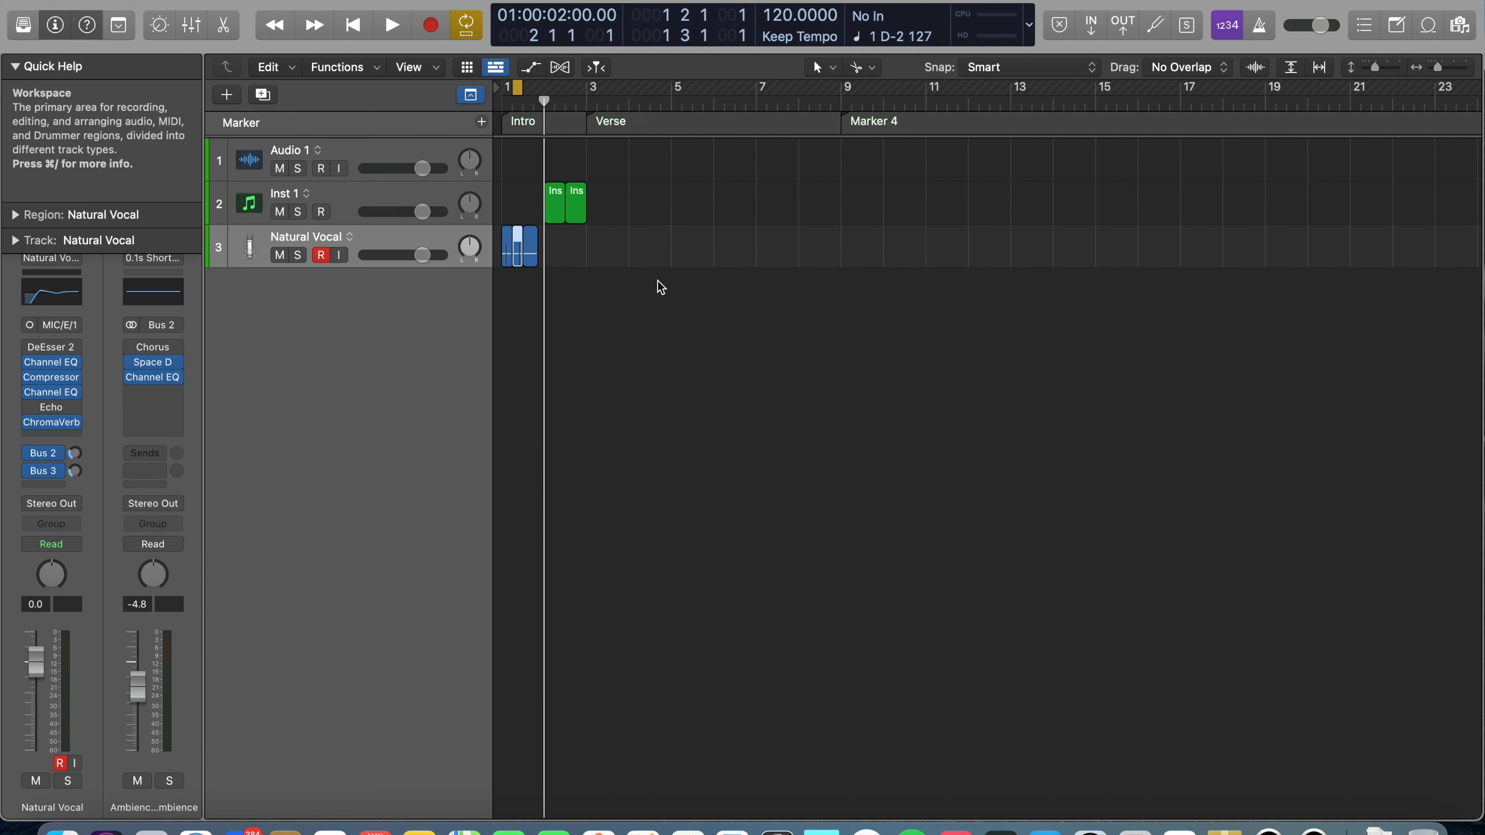
Save the project as a template named Template Test in the Project Templates folder
{"action": "key", "text": "ctrl+r"}
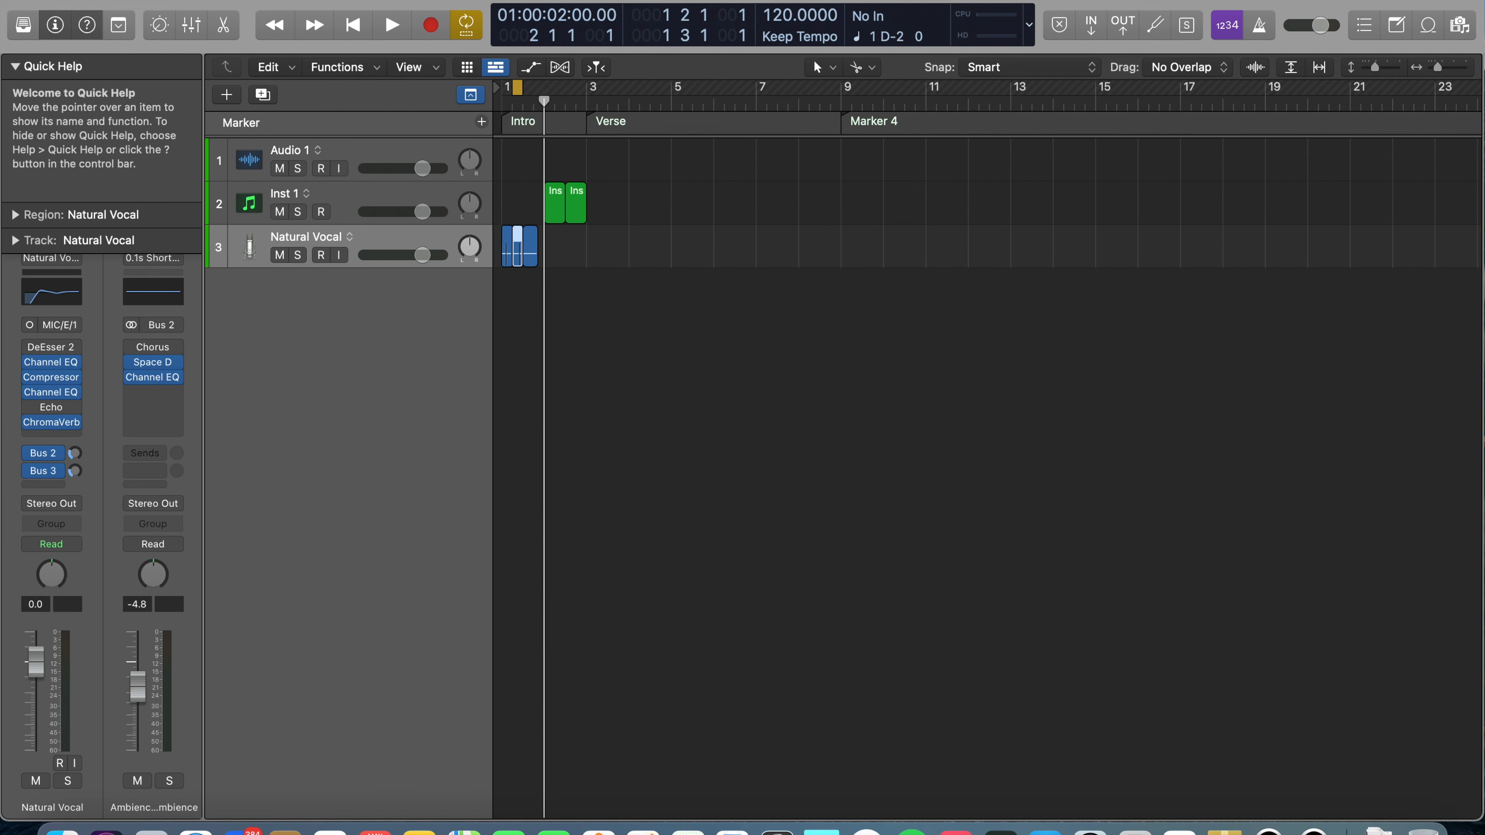
{"action": "left_click", "coordinate": [126, 1]}
{"action": "left_click", "coordinate": [174, 176]}
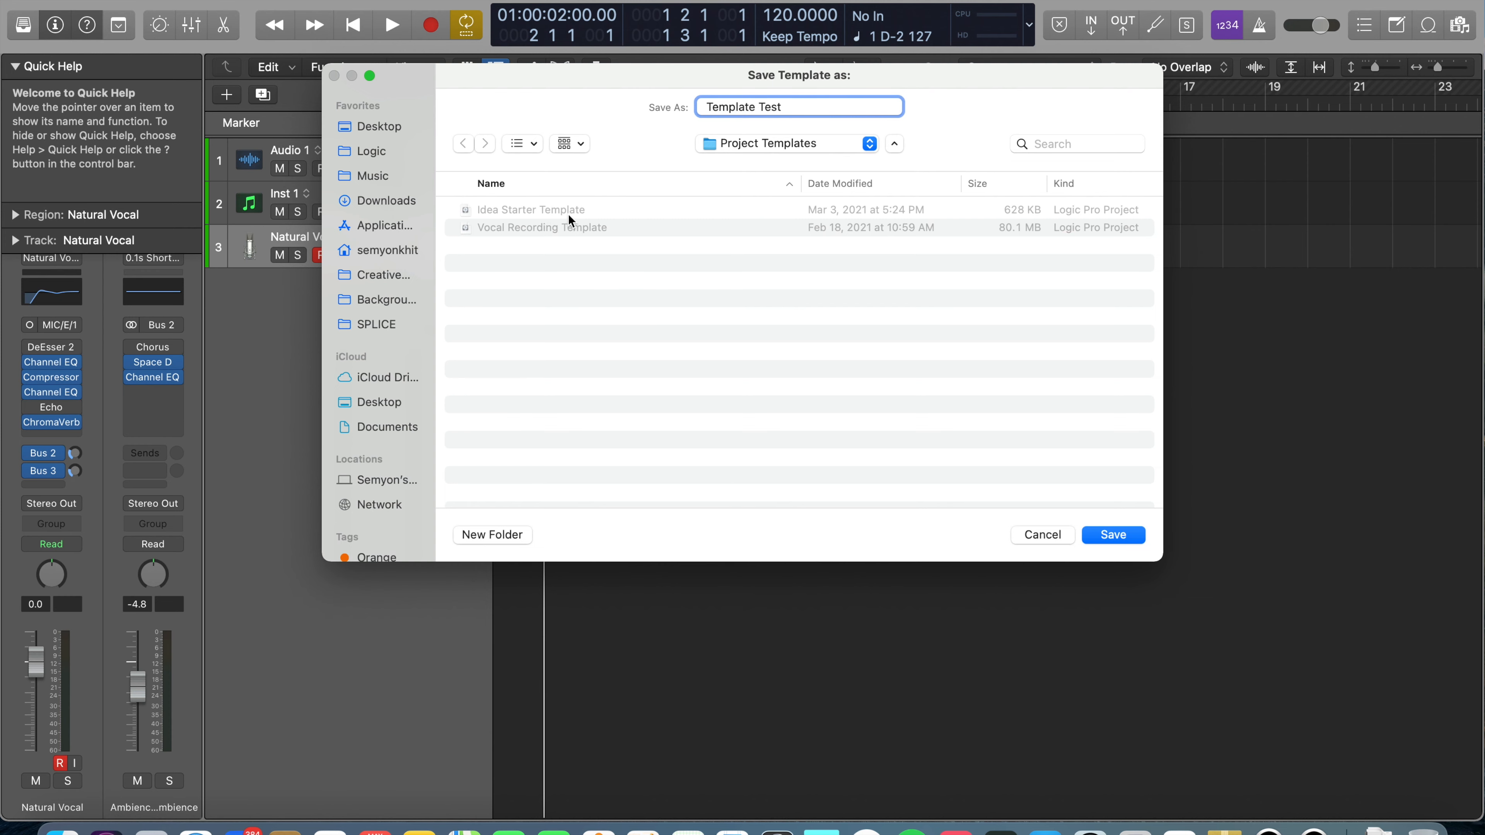
{"action": "left_click", "coordinate": [1113, 535]}
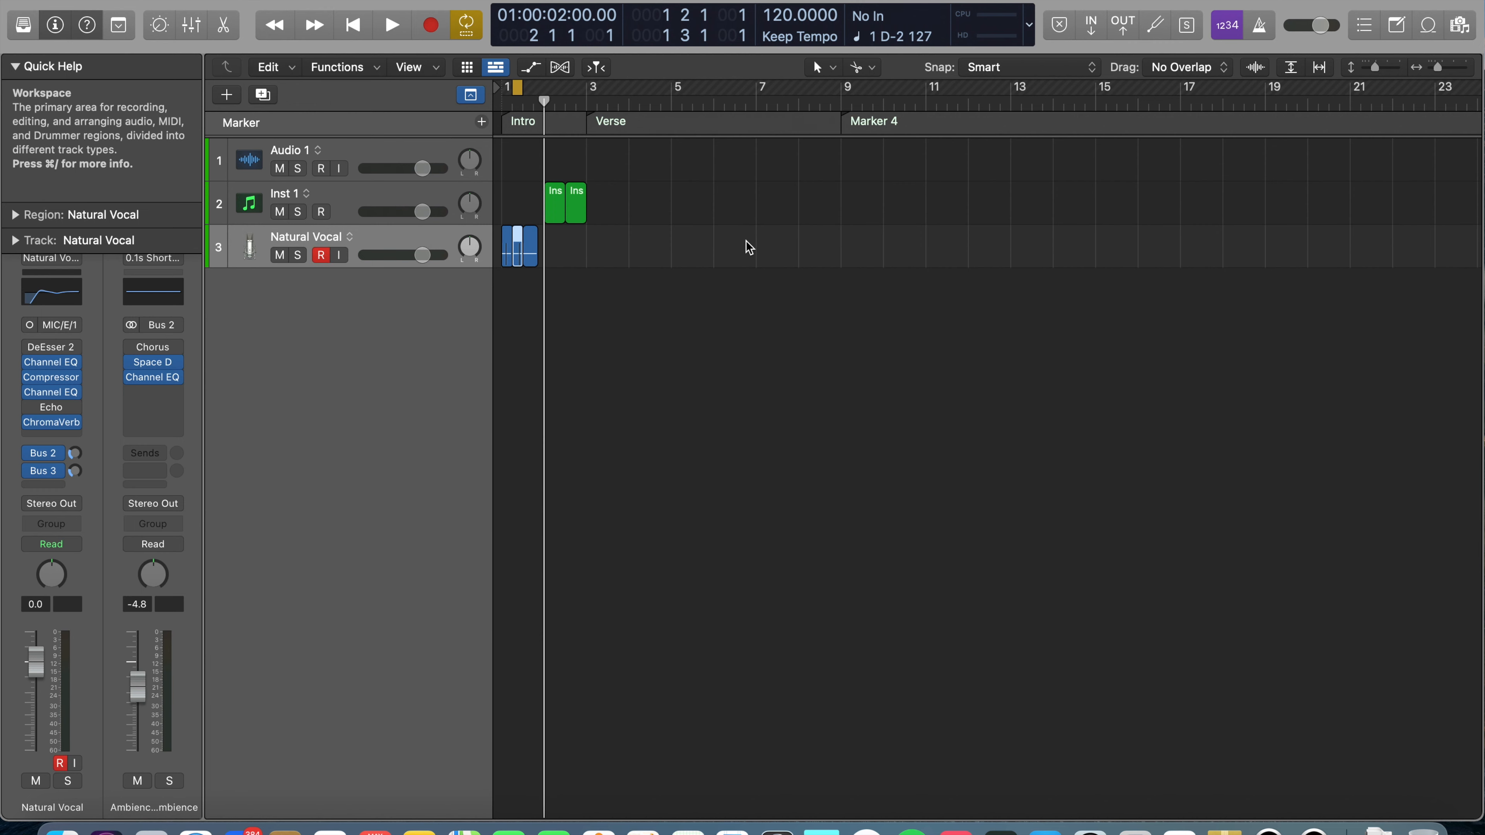
Start a new project alternative, saving the project as Project 2 in the Logic folder and naming the alternative Project 2 #1
{"action": "key", "text": "ctrl+r"}
{"action": "left_click", "coordinate": [122, 0]}
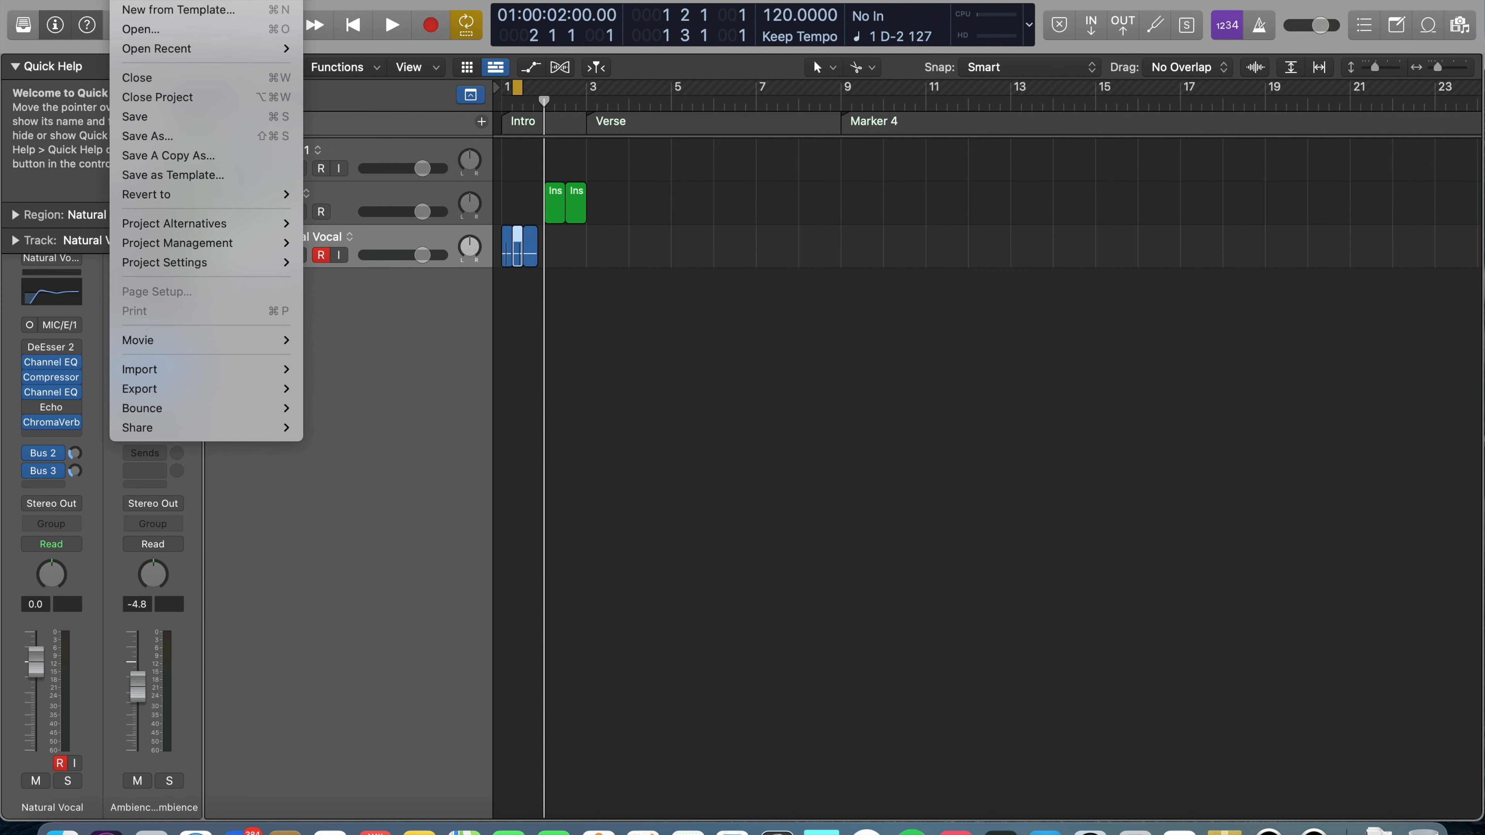
{"action": "mouse_move", "coordinate": [187, 224]}
{"action": "left_click", "coordinate": [353, 224]}
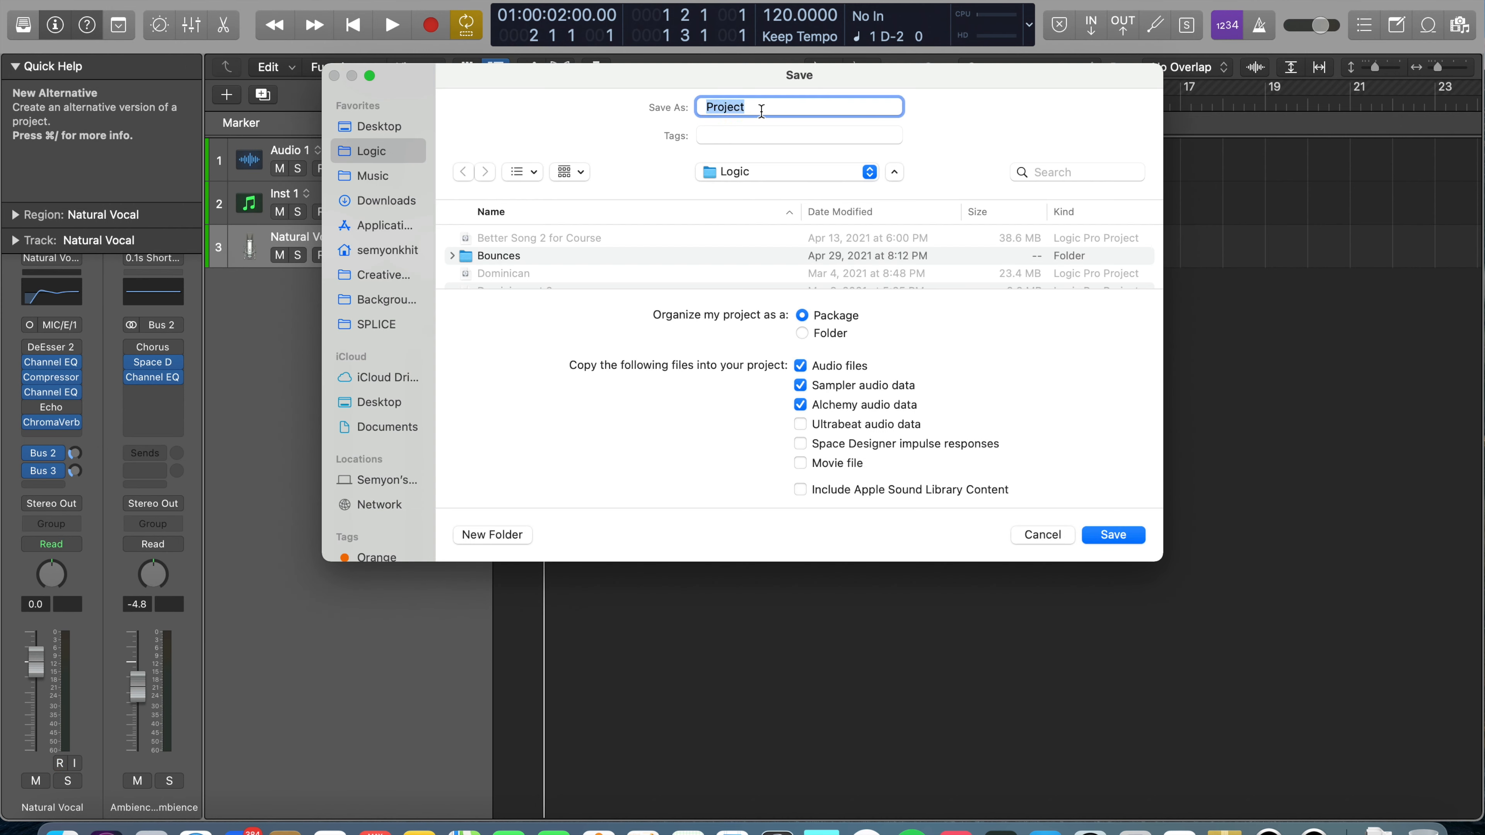
{"action": "left_click", "coordinate": [761, 111]}
{"action": "type", "text": "2"}
{"action": "left_click", "coordinate": [1120, 533]}
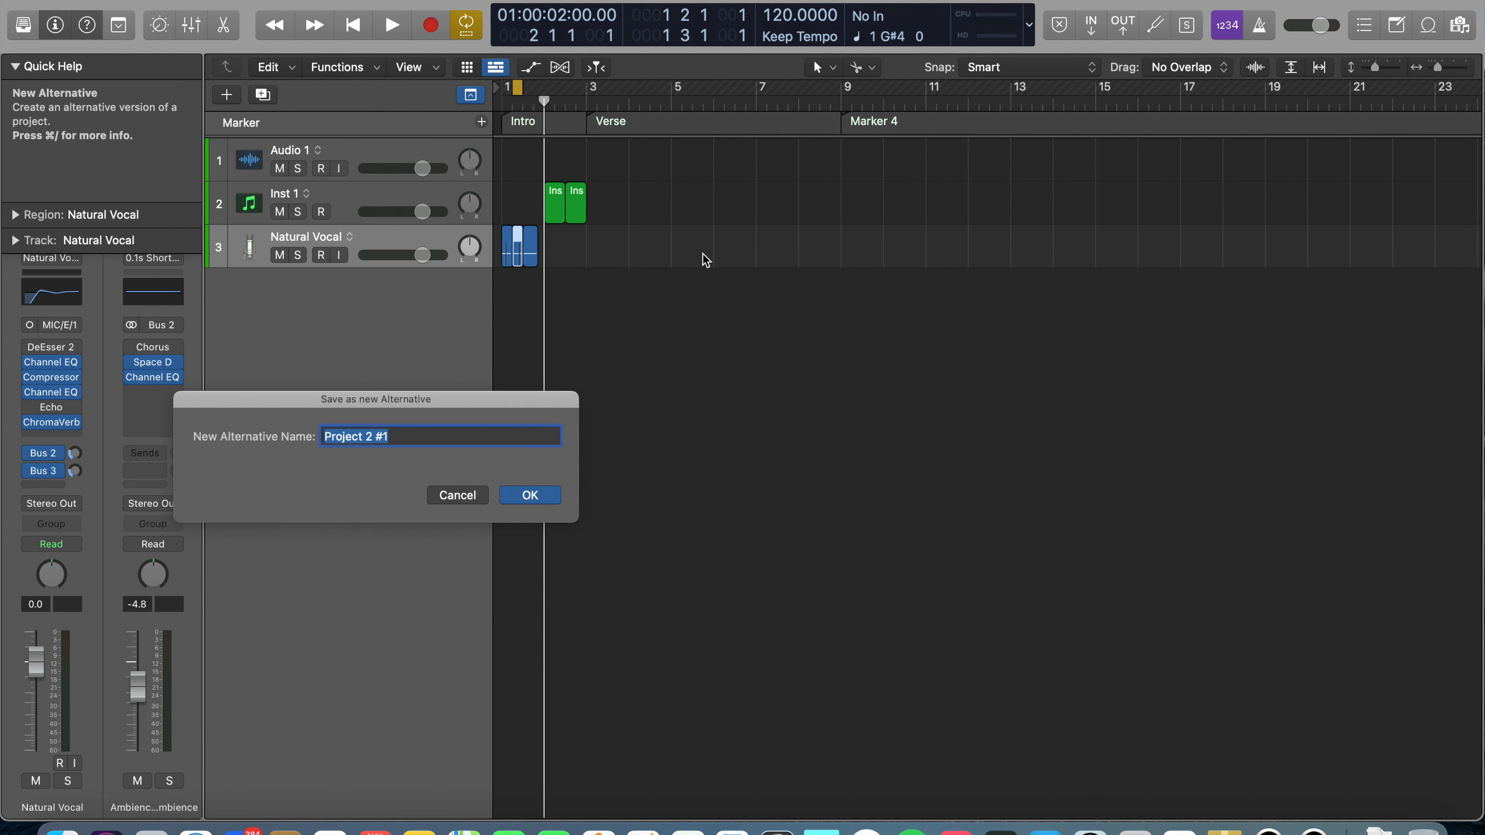
{"action": "key", "text": "Return"}
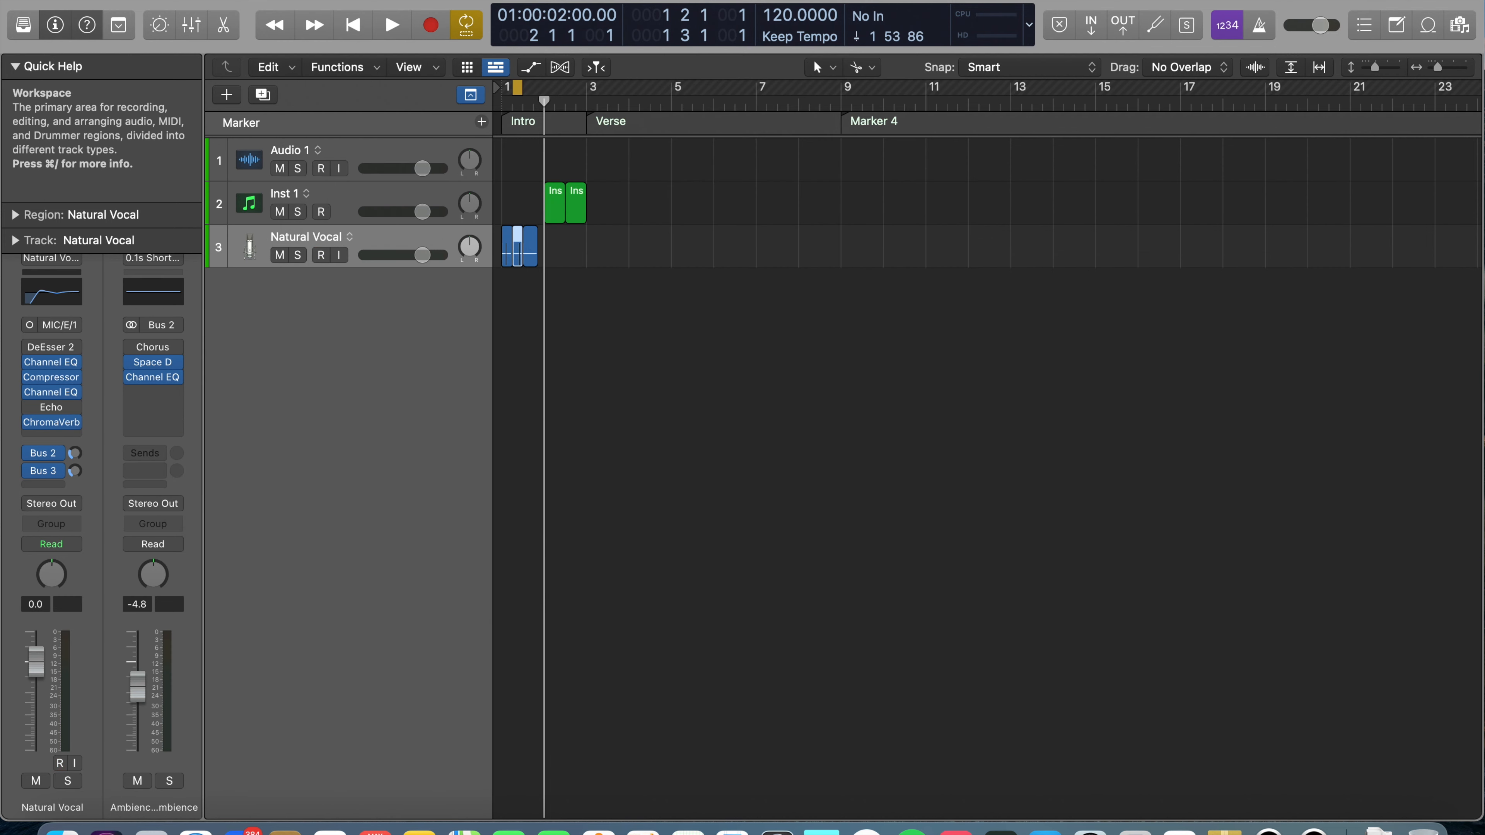
Switch the project back to the Project 2 alternative
{"action": "left_click", "coordinate": [131, 7]}
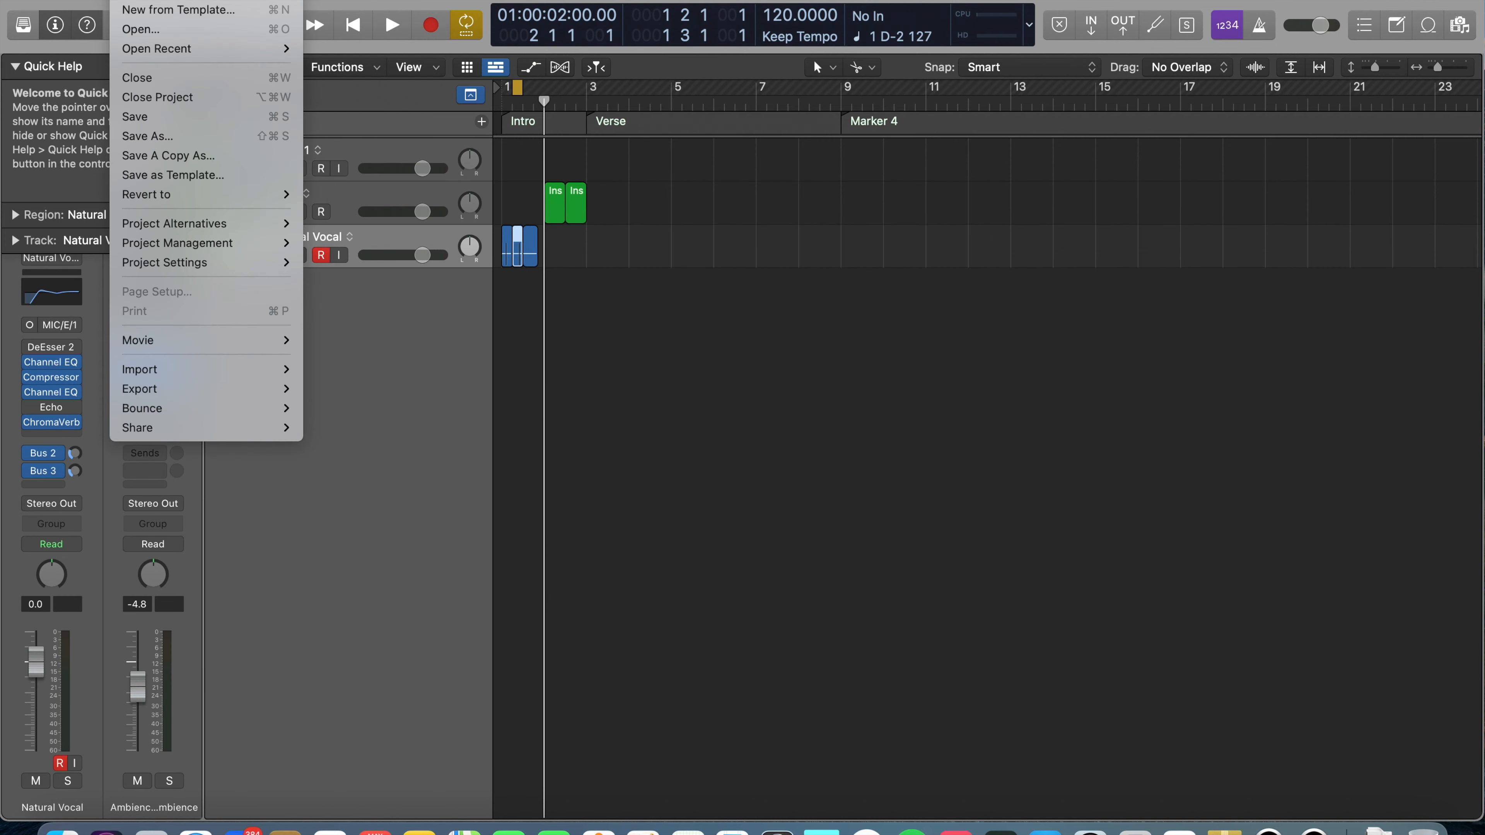
{"action": "mouse_move", "coordinate": [189, 234]}
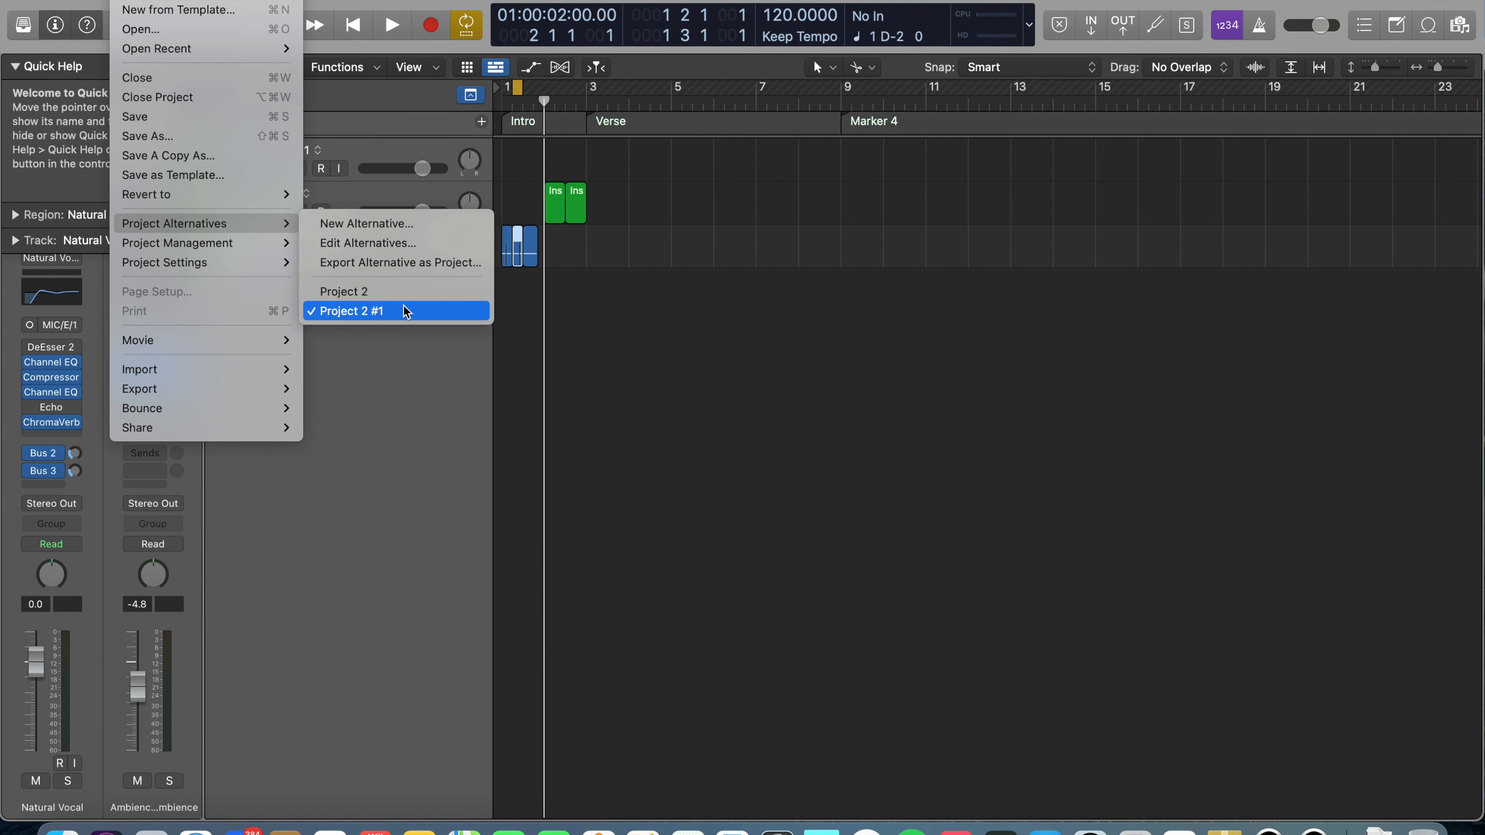
{"action": "left_click", "coordinate": [443, 299]}
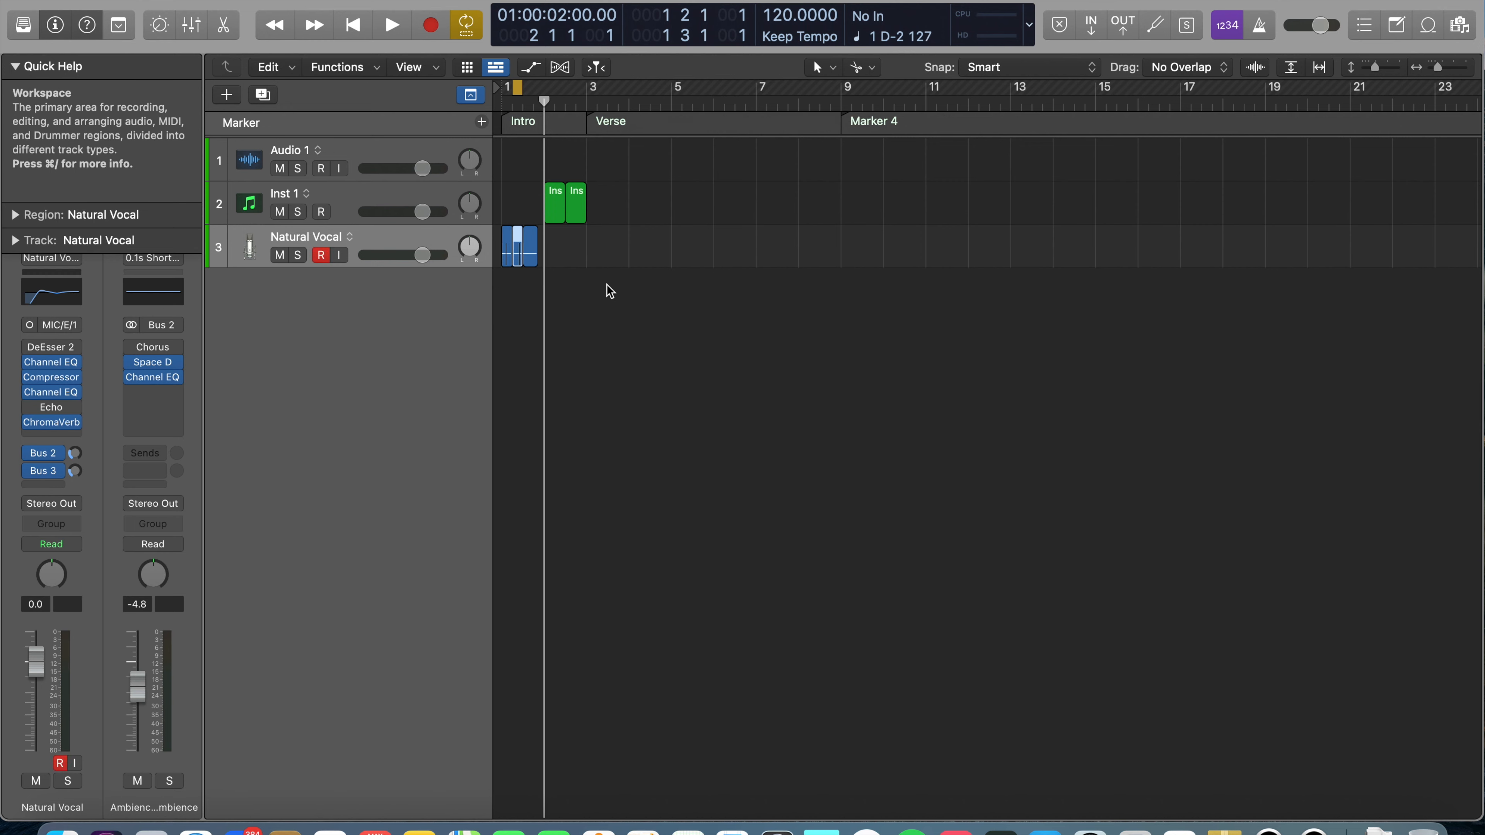
Turn off cycle mode and open the bounce settings for the project or section
{"action": "left_click", "coordinate": [466, 24]}
{"action": "left_click", "coordinate": [130, 1]}
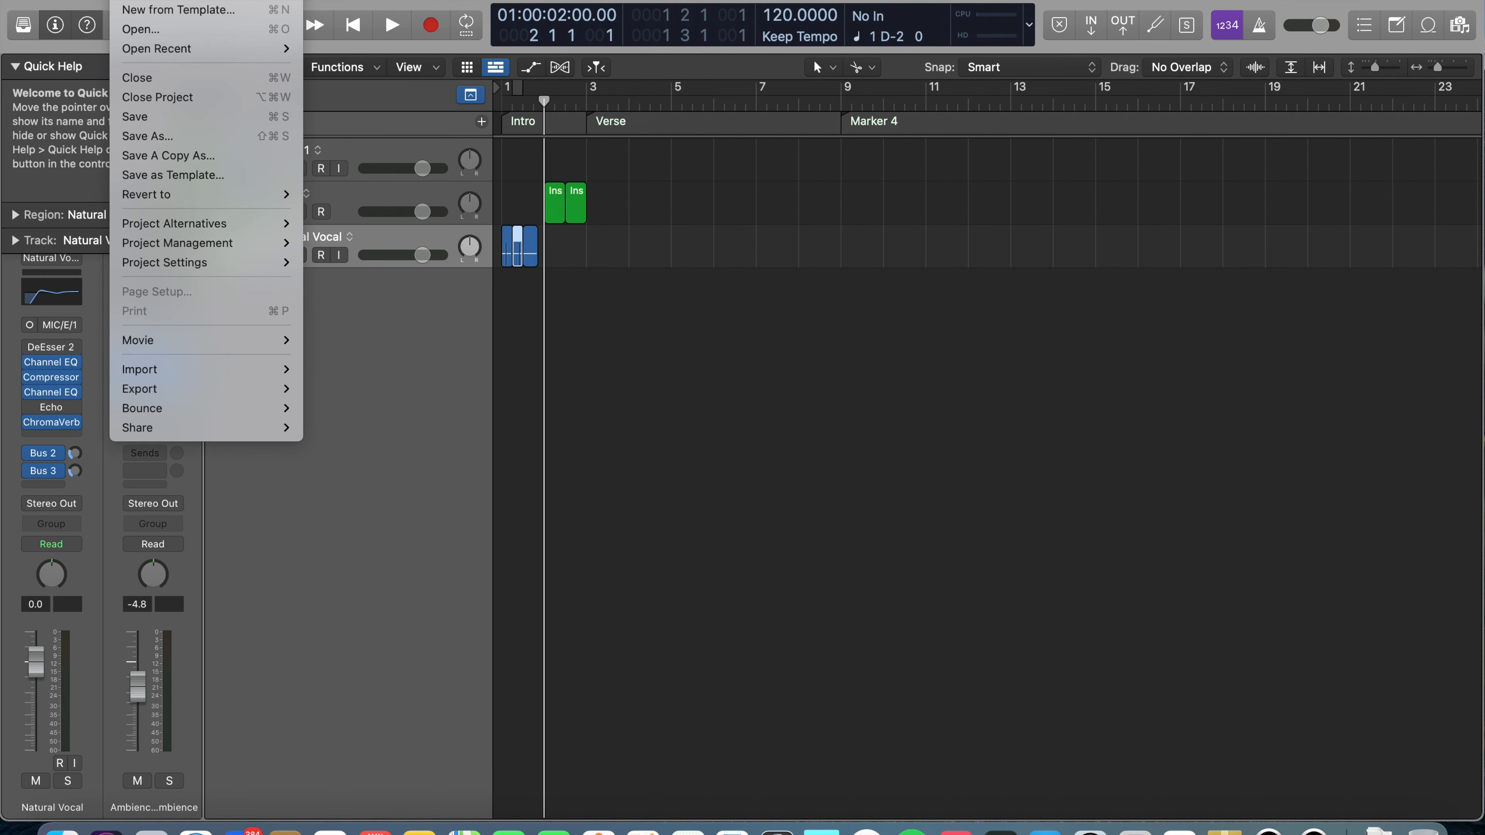
{"action": "mouse_move", "coordinate": [206, 408]}
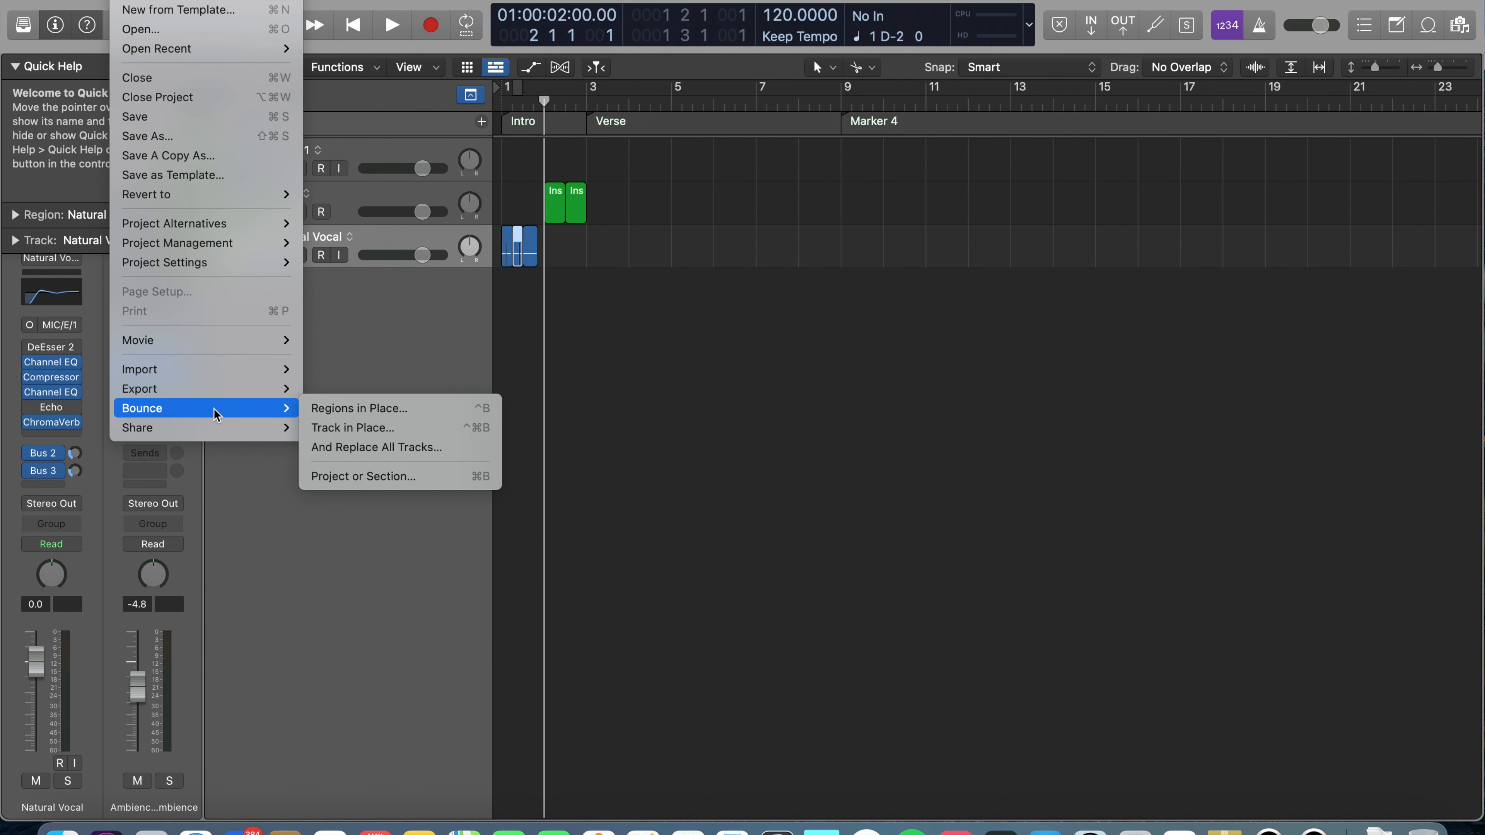
{"action": "left_click", "coordinate": [363, 476]}
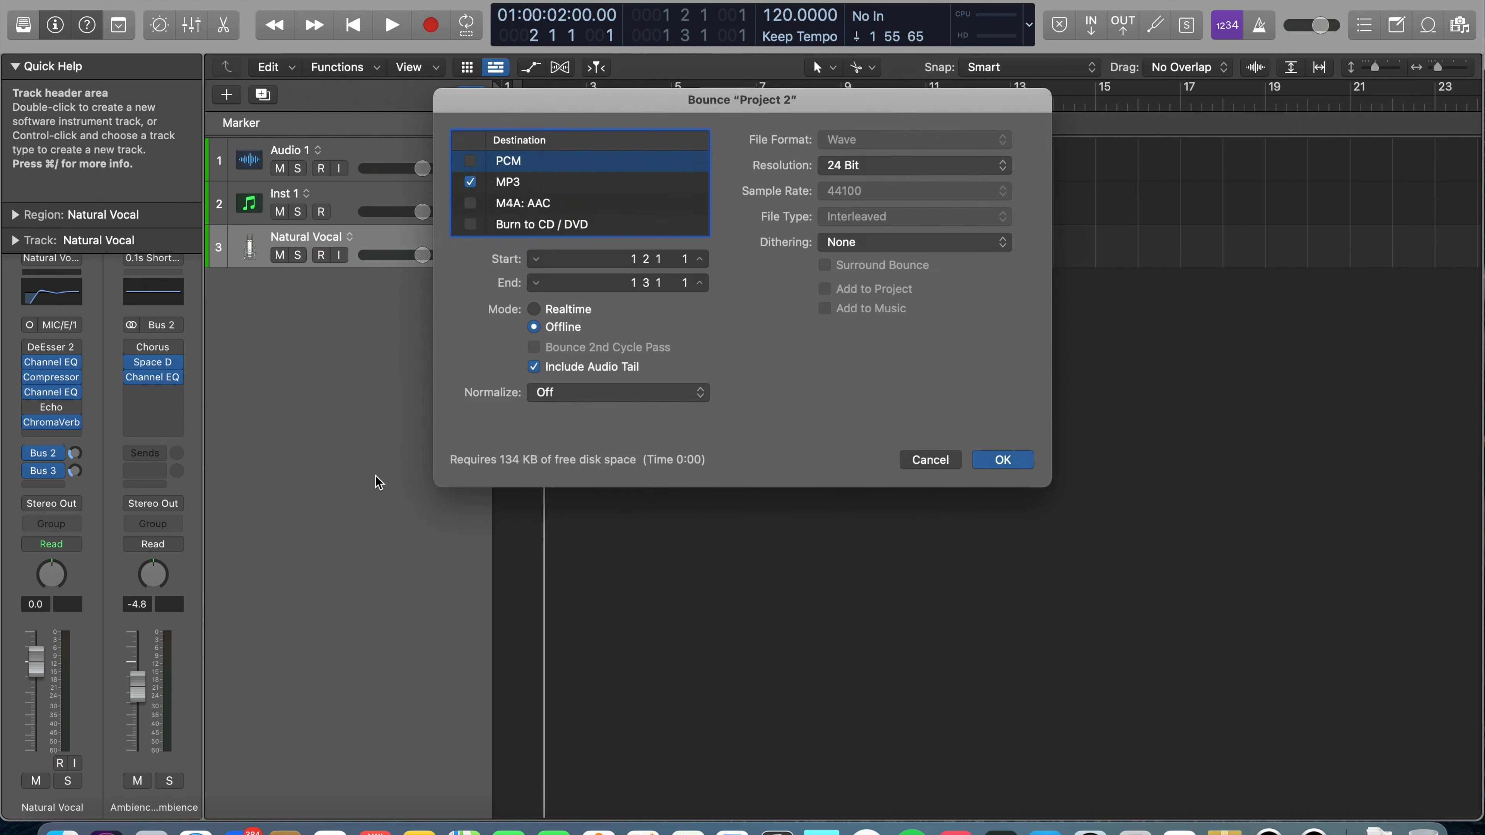
Show the MP3 destination's settings and set the bounce end position to 33 3 1 1
{"action": "left_click", "coordinate": [536, 185]}
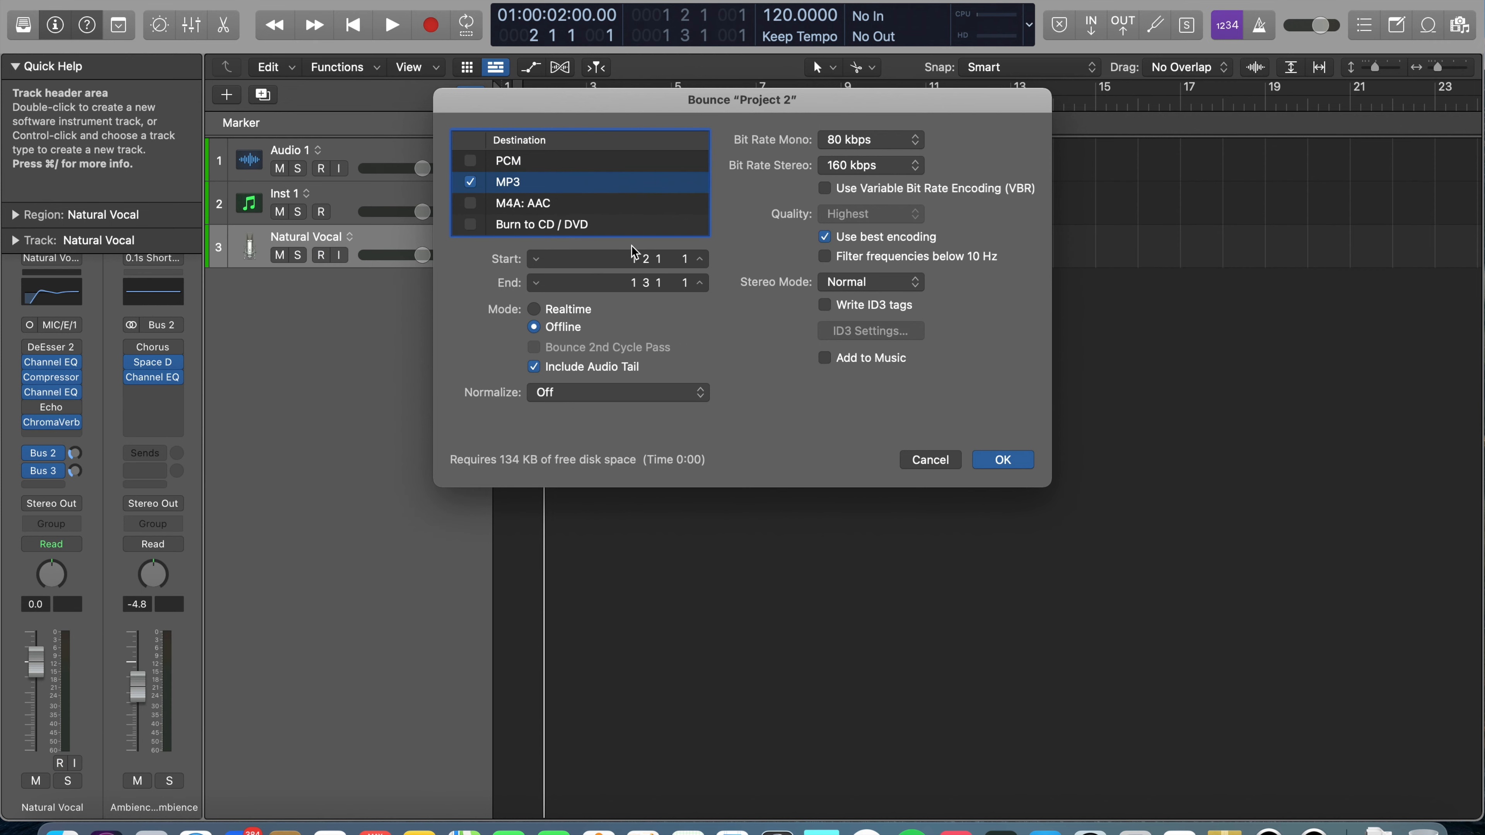
{"action": "double_click", "coordinate": [632, 281]}
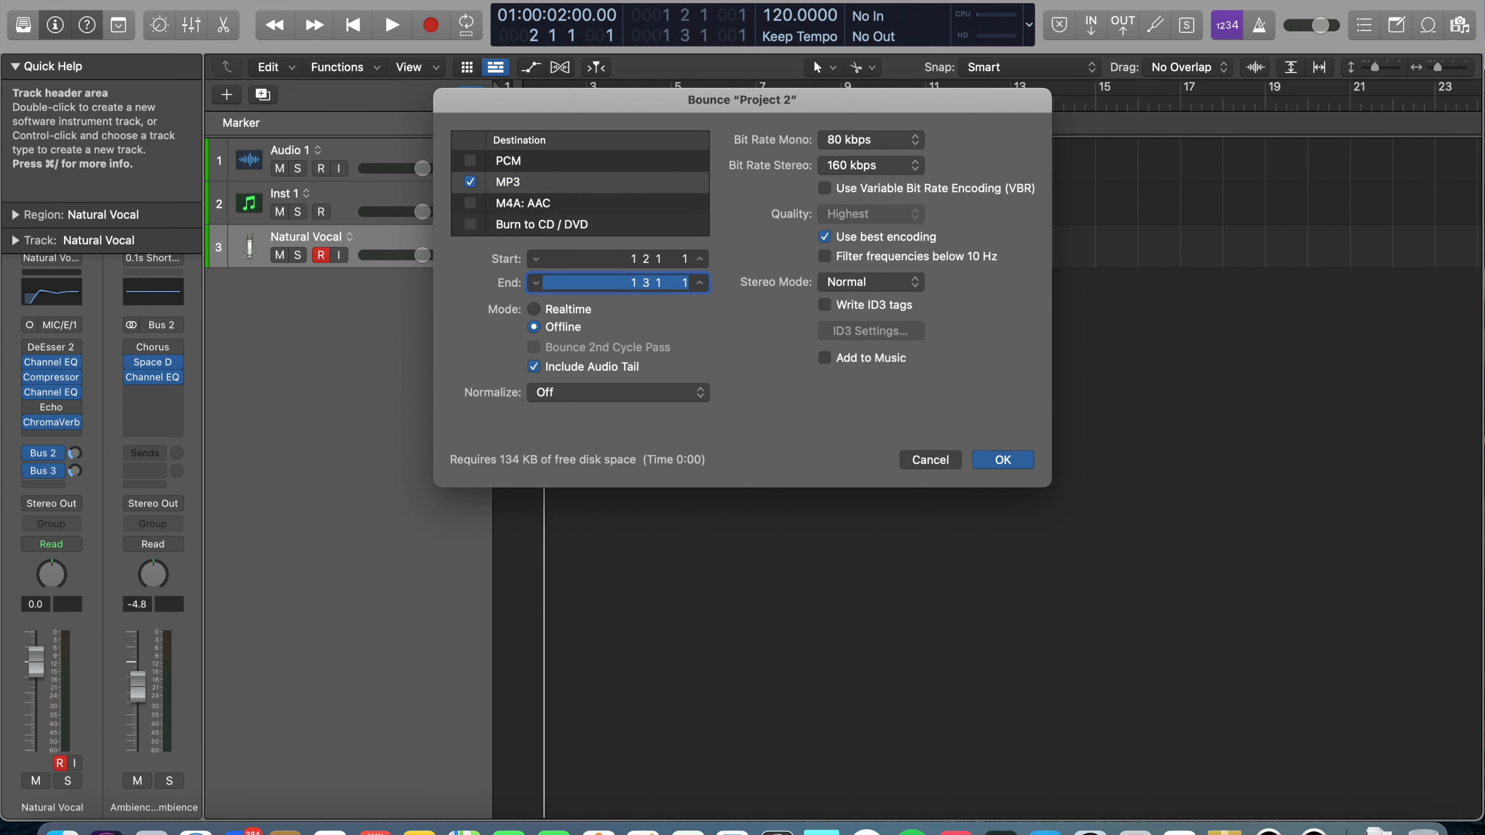
{"action": "left_click", "coordinate": [549, 185]}
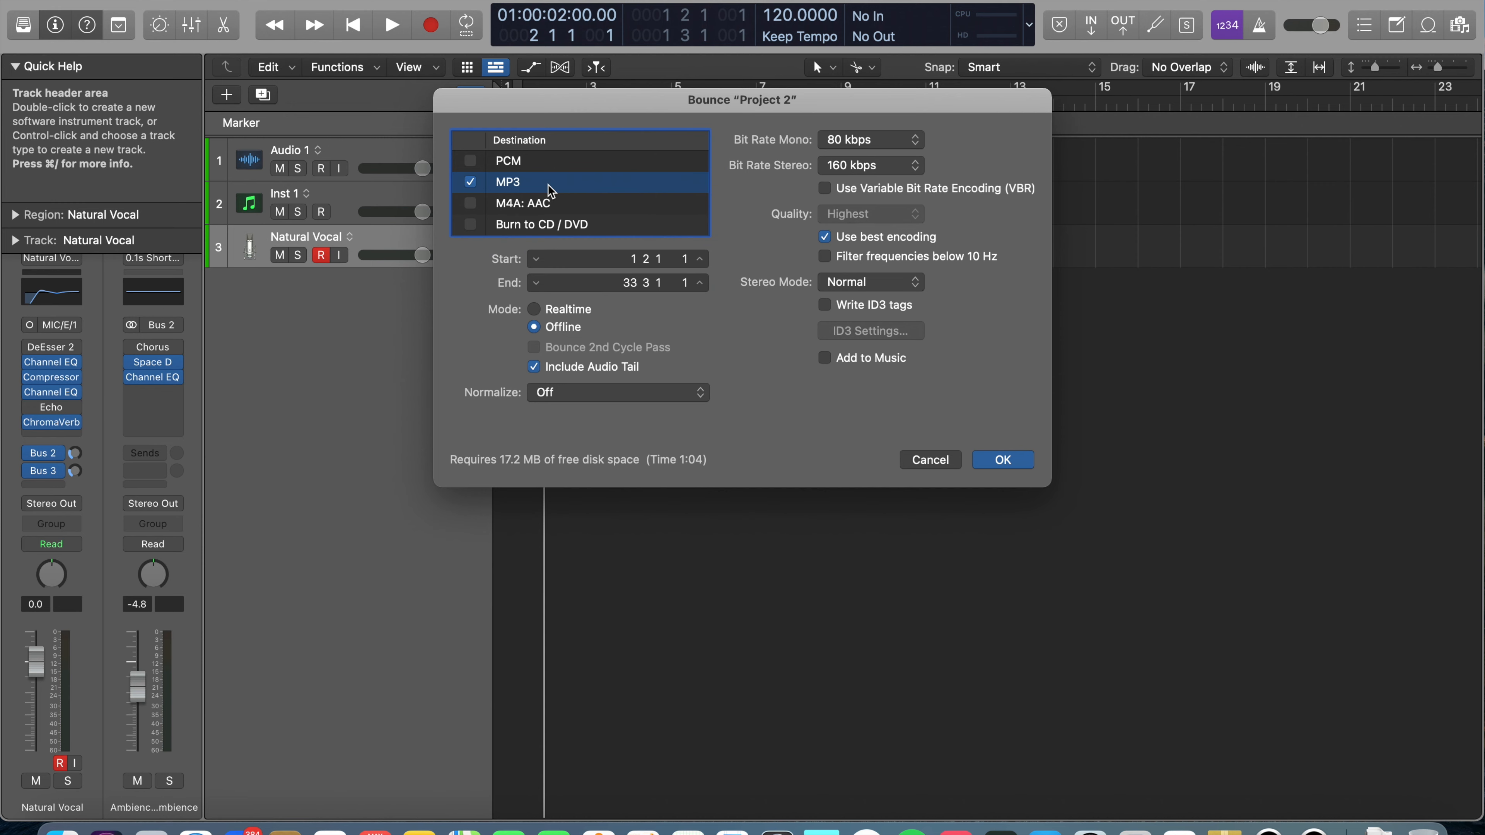
Check the PCM settings and normalization options, and confirm the bounce as MP3 with Normalize set to Off
{"action": "left_click", "coordinate": [561, 166]}
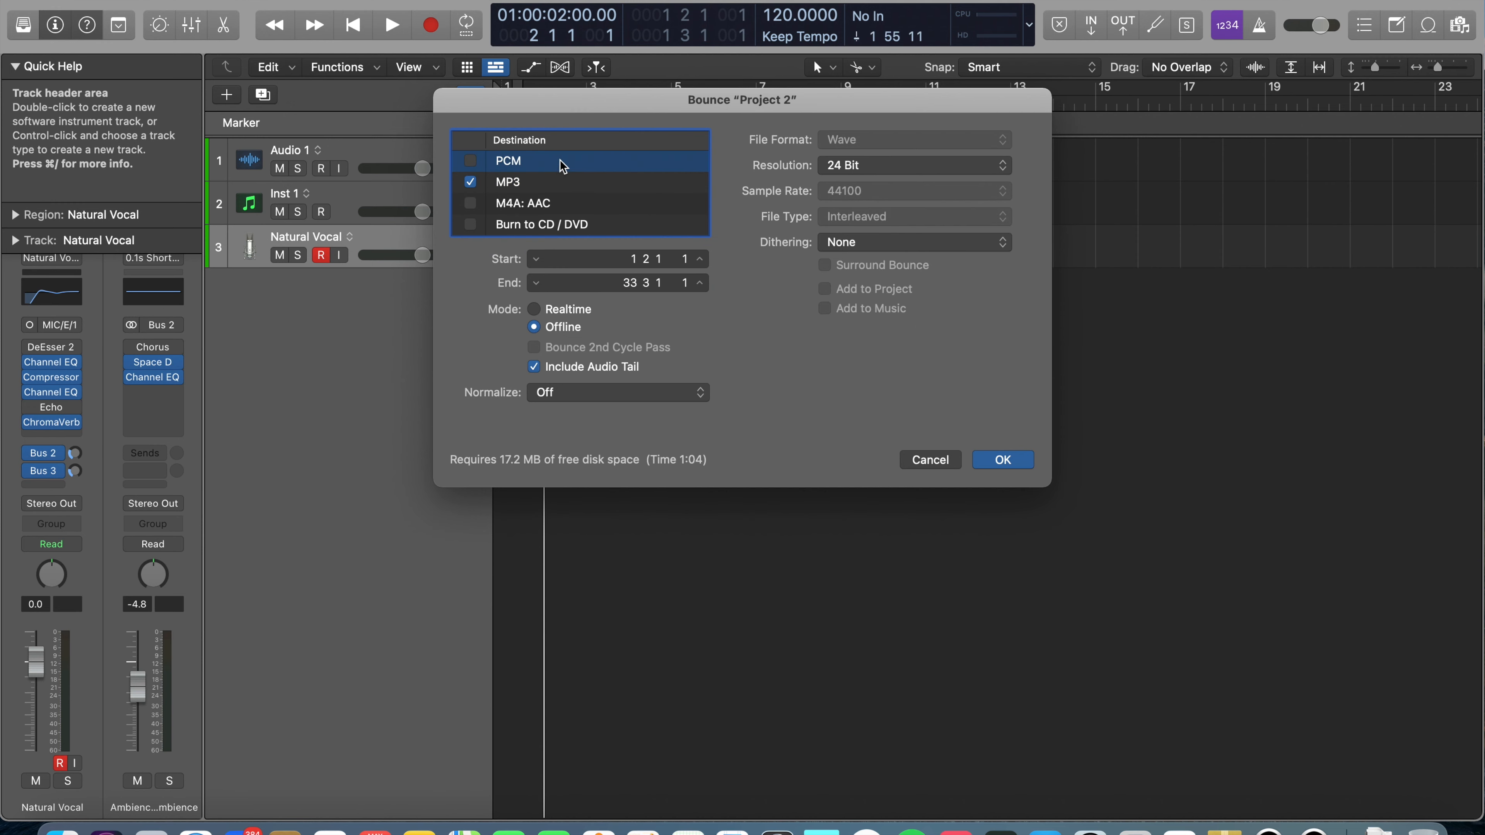
{"action": "left_click", "coordinate": [558, 182]}
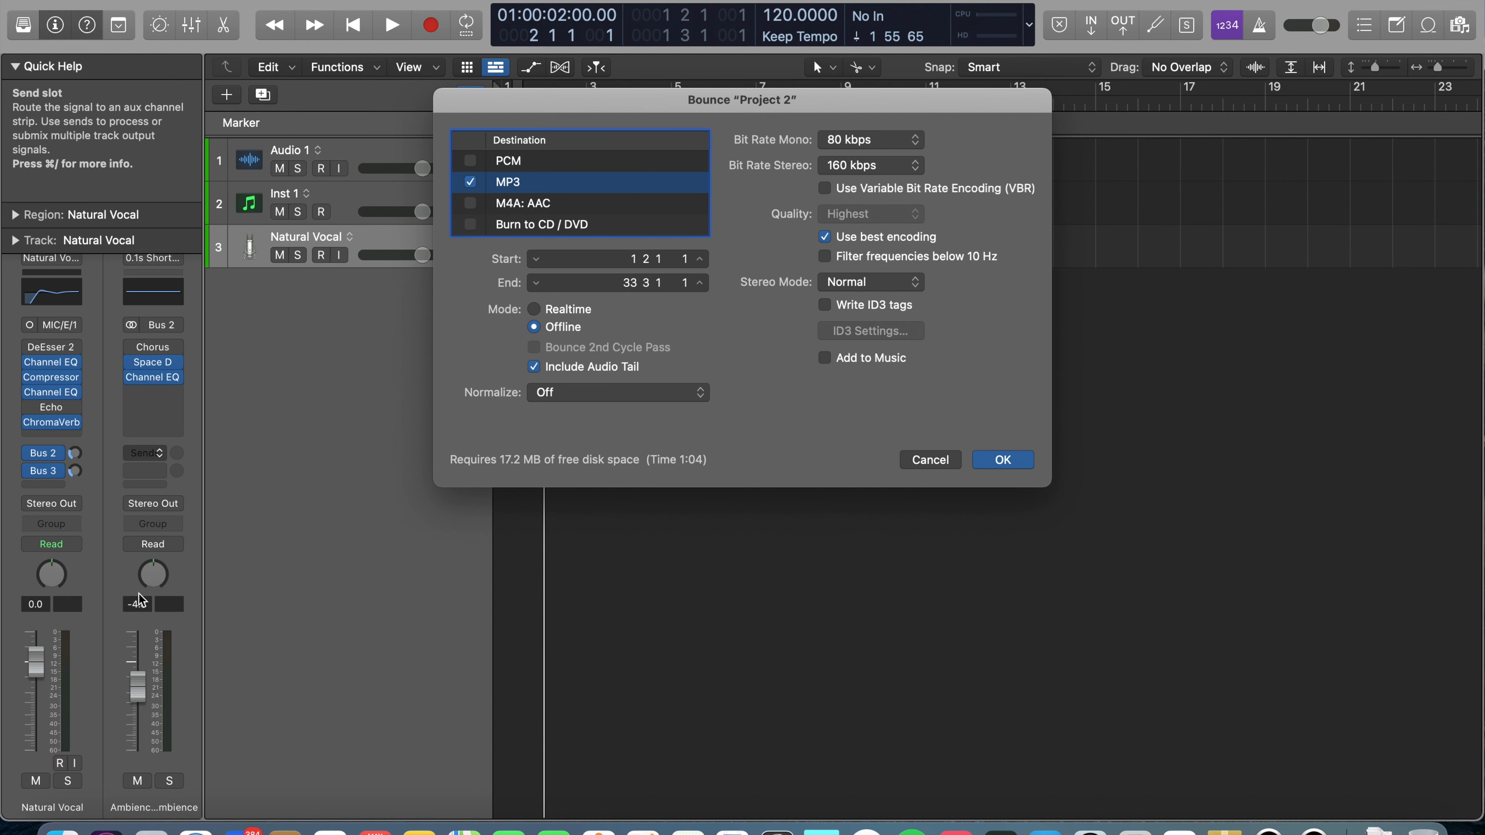
{"action": "left_click", "coordinate": [626, 398]}
{"action": "left_click", "coordinate": [628, 401]}
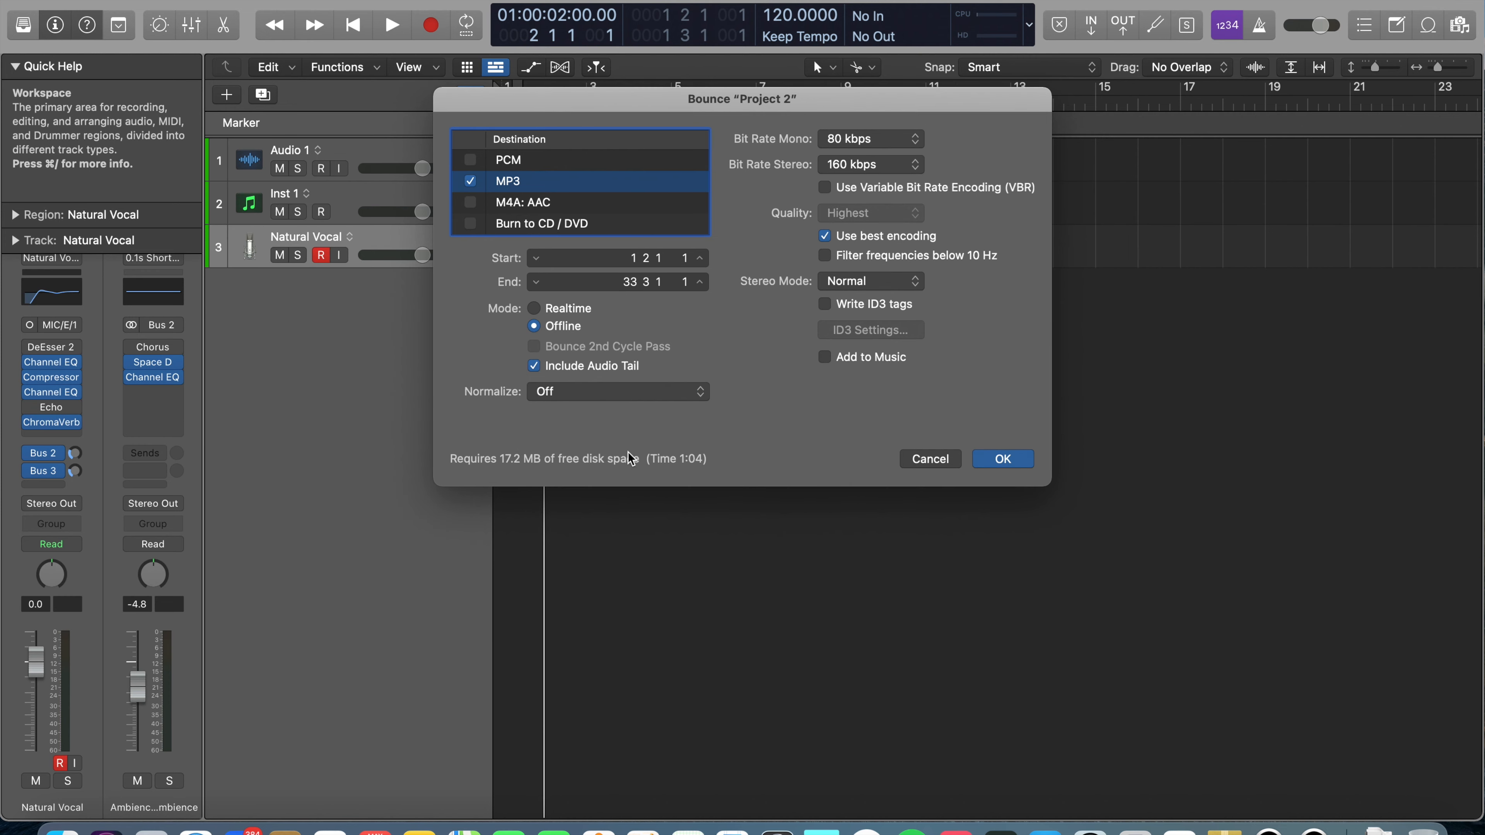
{"action": "left_click", "coordinate": [987, 459]}
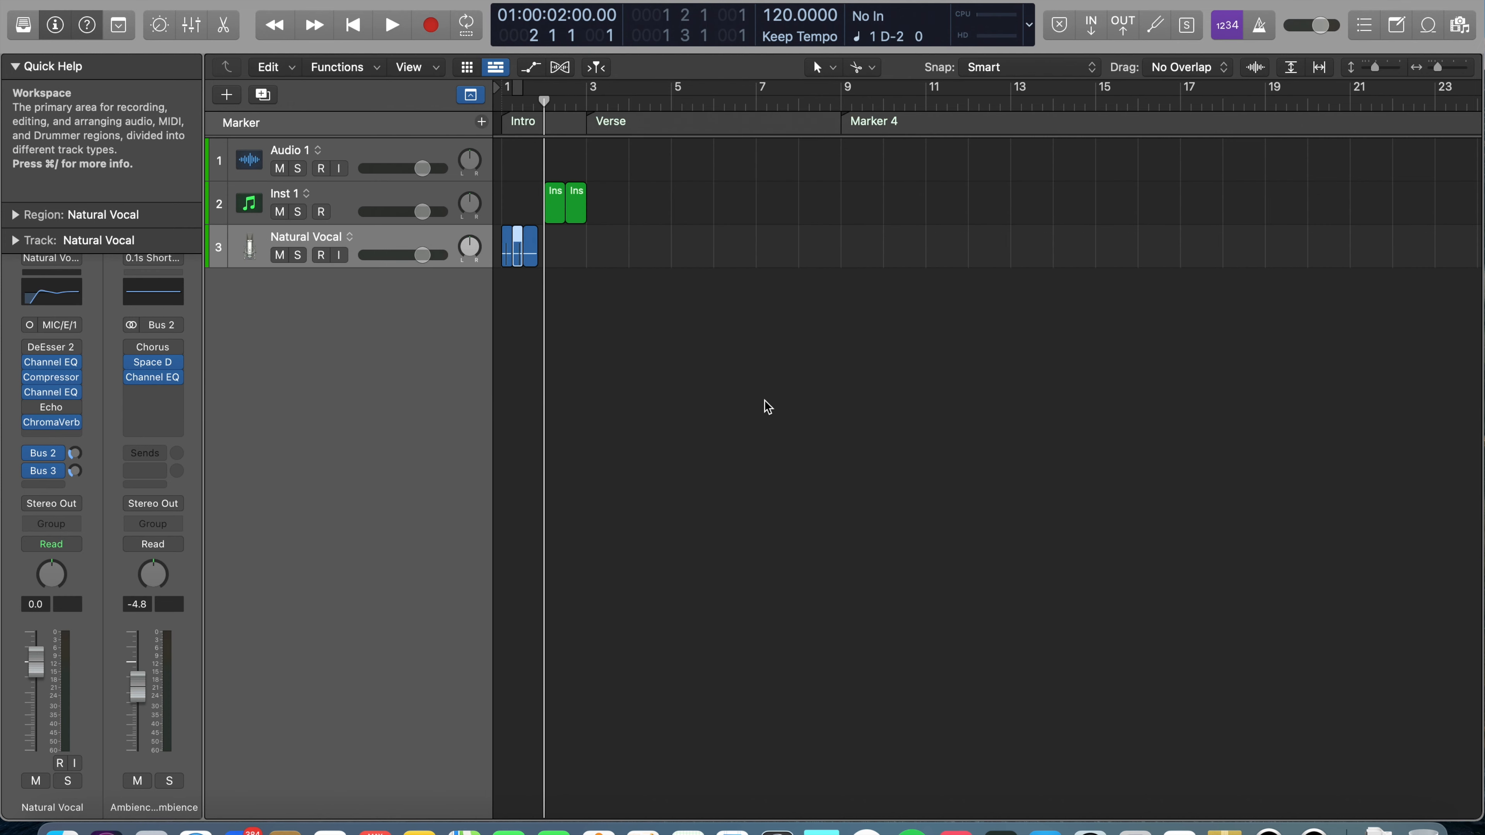